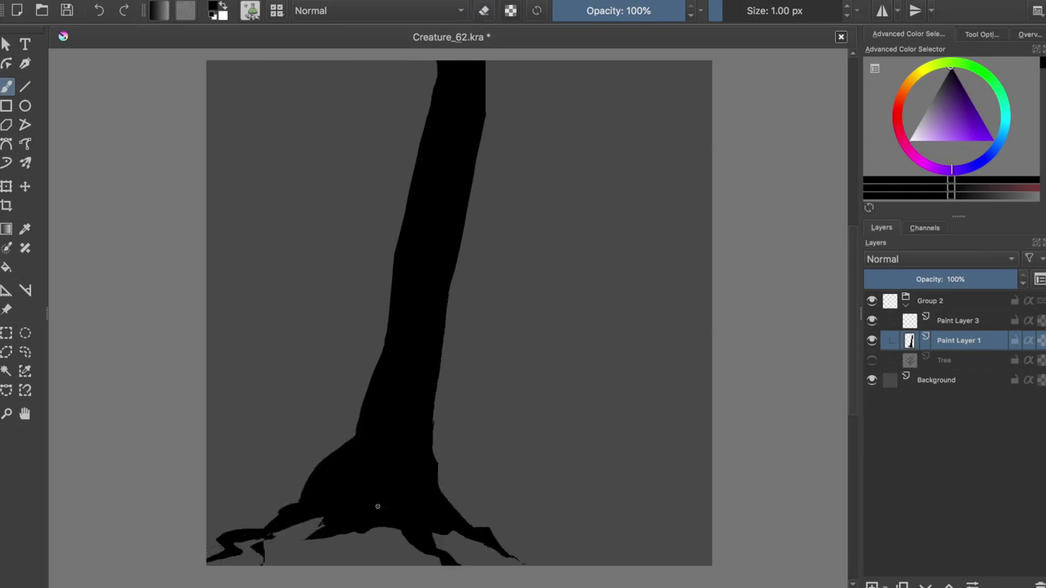
Paint spreading root masses at the trunk's base, erase the excess, and save
left_click_drag(364, 505, 357, 543)
mouse_move(386, 374)
left_mouse_down()
mouse_move(261, 514)
mouse_move(326, 441)
left_mouse_up()
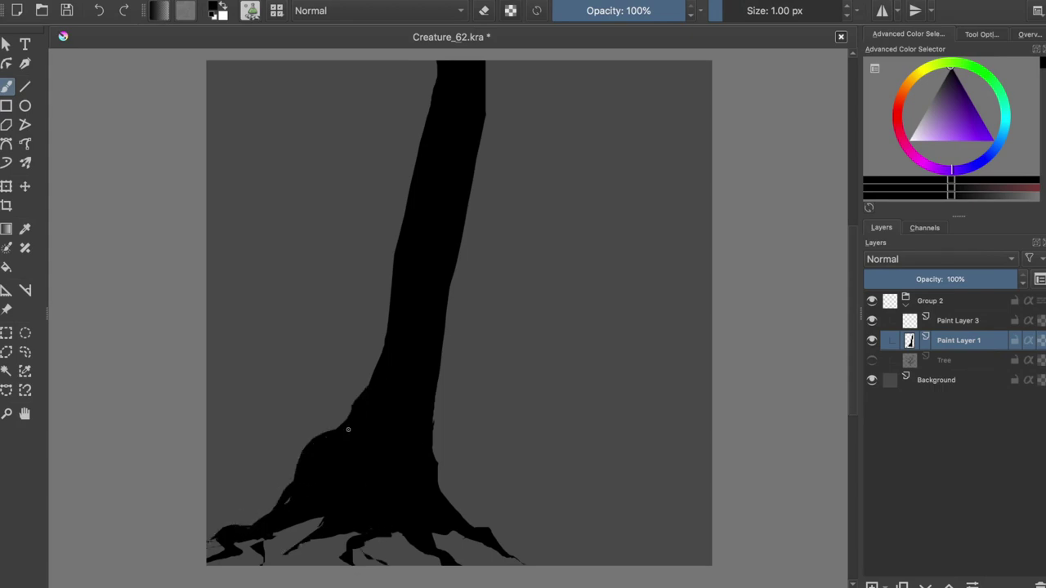
key("e")
left_click_drag(327, 490, 302, 523)
key("ctrl+s")
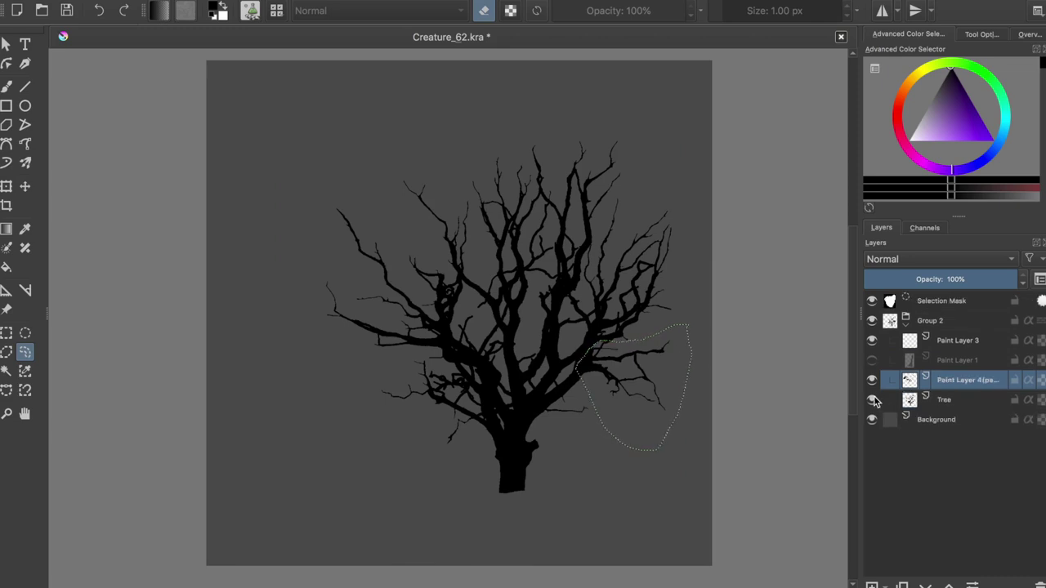
key("b")
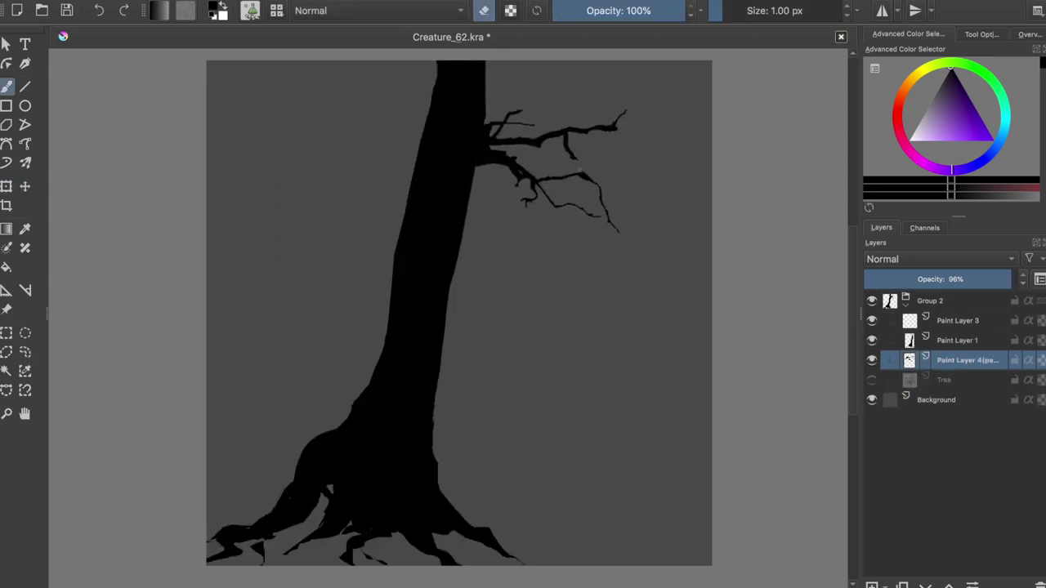
key("e")
key("e")
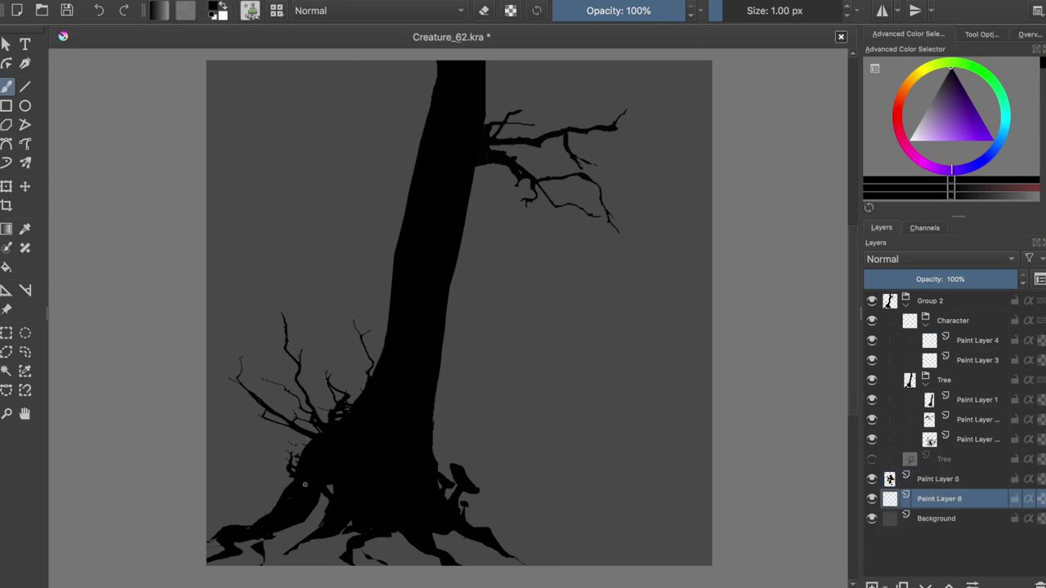
Save Creature_62.kra with the new branches, mushroom, and Tree and Character groups
key("ctrl+s")
Sketch trial figure blobs and a round shape near the trunk, then clear them
mouse_move(323, 161)
left_mouse_down()
mouse_move(301, 153)
mouse_move(362, 205)
mouse_move(380, 245)
mouse_move(368, 282)
left_mouse_up()
key("t")
key("b")
mouse_move(384, 187)
left_mouse_down()
mouse_move(399, 222)
mouse_move(329, 310)
left_mouse_up()
mouse_move(402, 219)
left_mouse_down()
mouse_move(395, 127)
mouse_move(392, 173)
left_mouse_up()
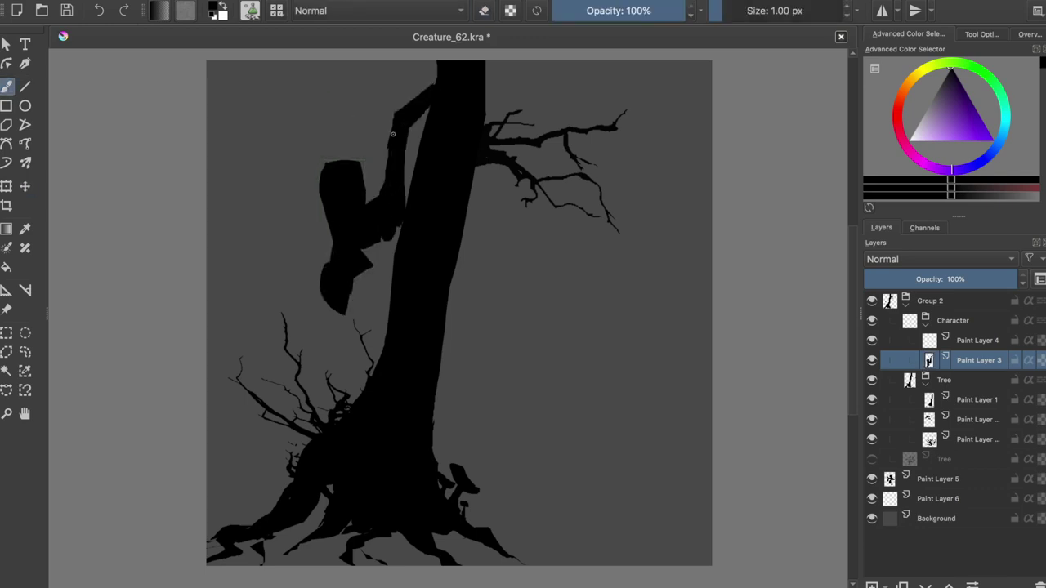
mouse_move(325, 196)
left_mouse_down()
mouse_move(317, 220)
mouse_move(341, 307)
left_mouse_up()
key("ctrl+z")
key("Delete")
mouse_move(511, 221)
left_mouse_down()
mouse_move(498, 278)
mouse_move(527, 262)
mouse_move(541, 270)
mouse_move(515, 240)
left_mouse_up()
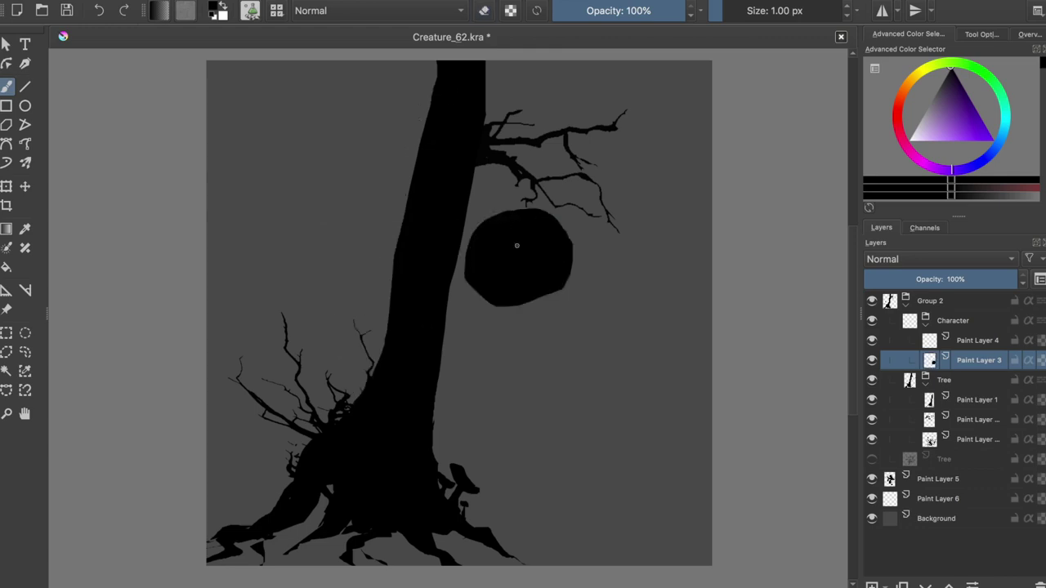
key("Delete")
Rename the Character group's upper layer to 'Shad'
left_click(936, 348)
double_click(976, 340)
type("Shad")
key("Return")
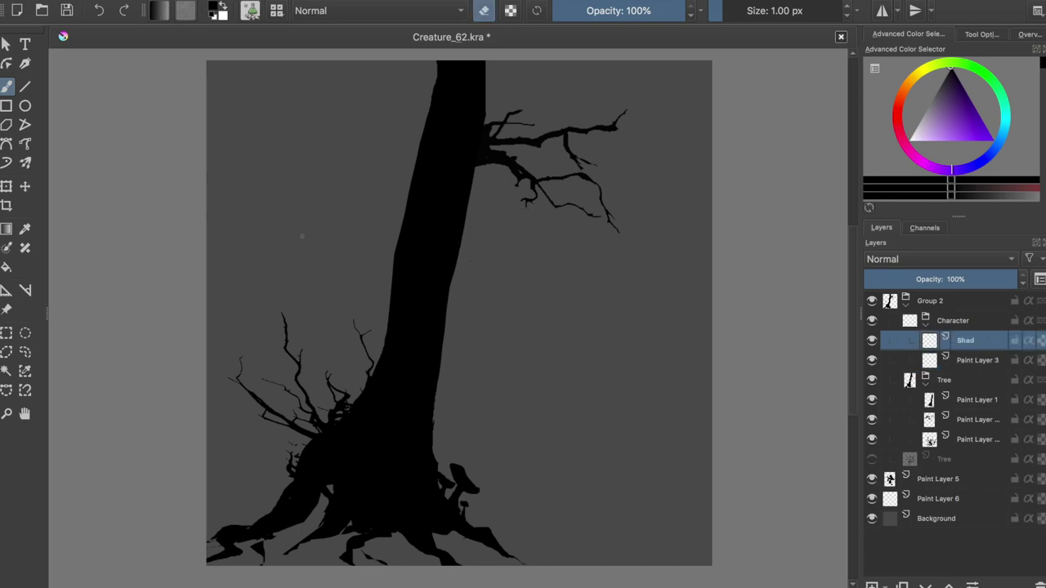
Sketch a crescent mouth and eyes on the Shad layer, then undo the eye dots
key("e")
mouse_move(280, 185)
left_mouse_down()
mouse_move(396, 149)
mouse_move(294, 192)
left_mouse_up()
key("e")
key("e")
left_click_drag(286, 154, 296, 160)
left_click_drag(357, 140, 368, 146)
key("ctrl+z")
key("ctrl+z")
Paint eyes and a wider round head outline with a chin, then shift and rotate the face
left_click_drag(282, 155, 302, 173)
left_click_drag(356, 131, 377, 153)
mouse_move(377, 106)
left_mouse_down()
mouse_move(270, 214)
mouse_move(393, 239)
mouse_move(408, 193)
left_mouse_up()
key("ctrl+s")
key("ctrl+z")
mouse_move(346, 131)
left_mouse_down()
mouse_move(384, 237)
mouse_move(262, 204)
left_mouse_up()
left_click_drag(315, 228, 372, 243)
key("ctrl+t")
left_click_drag(380, 99, 383, 115)
key("Return")
Paint a thin body, neck and arm shapes below the head
left_click_drag(381, 176, 399, 206)
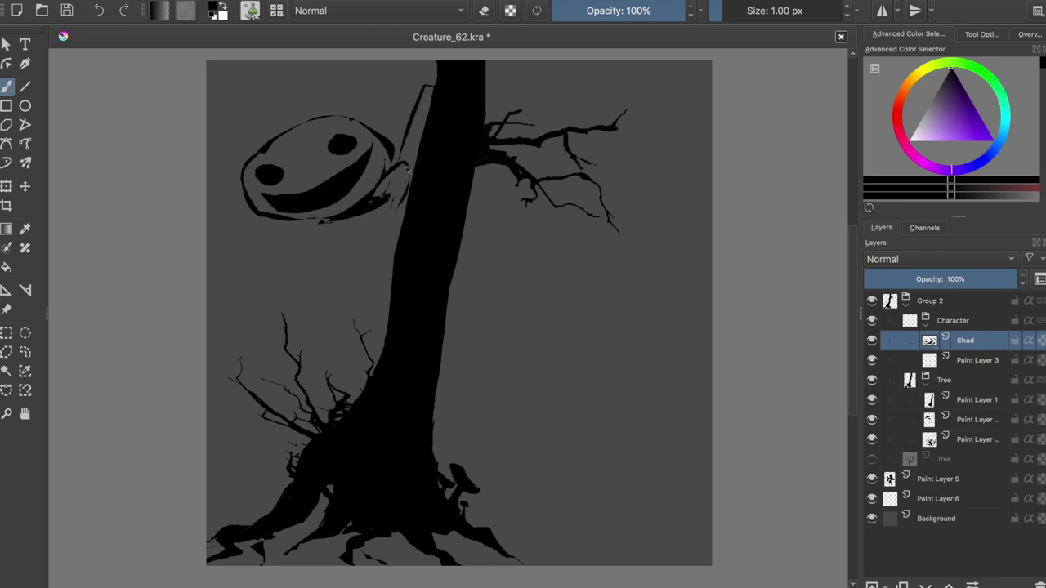
left_click_drag(321, 228, 324, 290)
mouse_move(364, 224)
left_mouse_down()
mouse_move(342, 275)
mouse_move(333, 344)
mouse_move(377, 363)
left_mouse_up()
left_click_drag(340, 278, 378, 288)
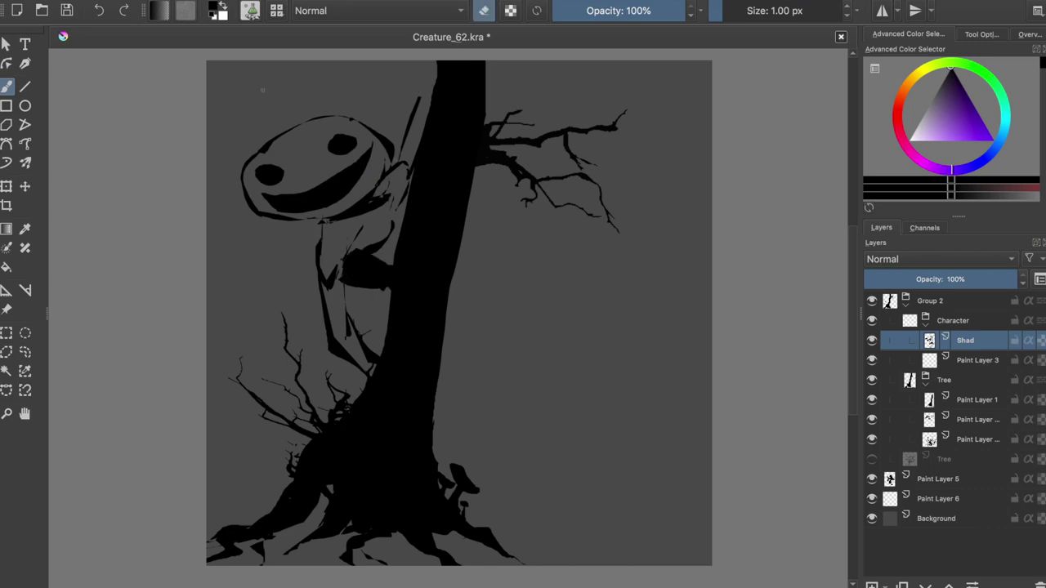
Undo a stray teardrop stroke and select Paint Layer 3, which holds the head silhouette
mouse_move(350, 155)
left_mouse_down()
mouse_move(342, 106)
mouse_move(319, 237)
mouse_move(413, 159)
left_mouse_up()
key("ctrl+z")
left_click(978, 360)
key("t")
key("b")
Paint the creature's lower body joined to the trunk, then undo the stray strokes
left_click_drag(313, 221, 397, 201)
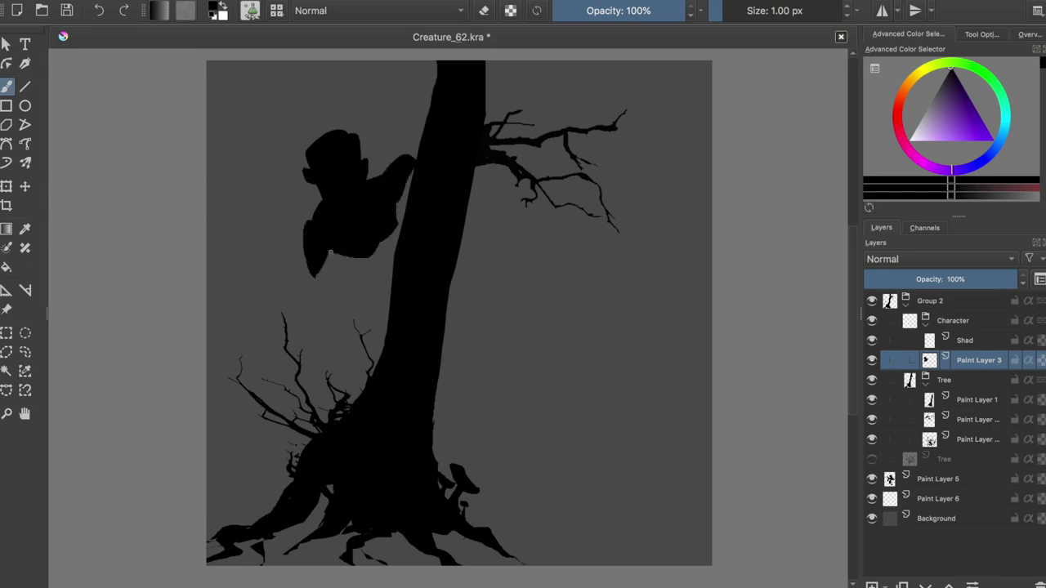
left_click_drag(372, 311, 415, 172)
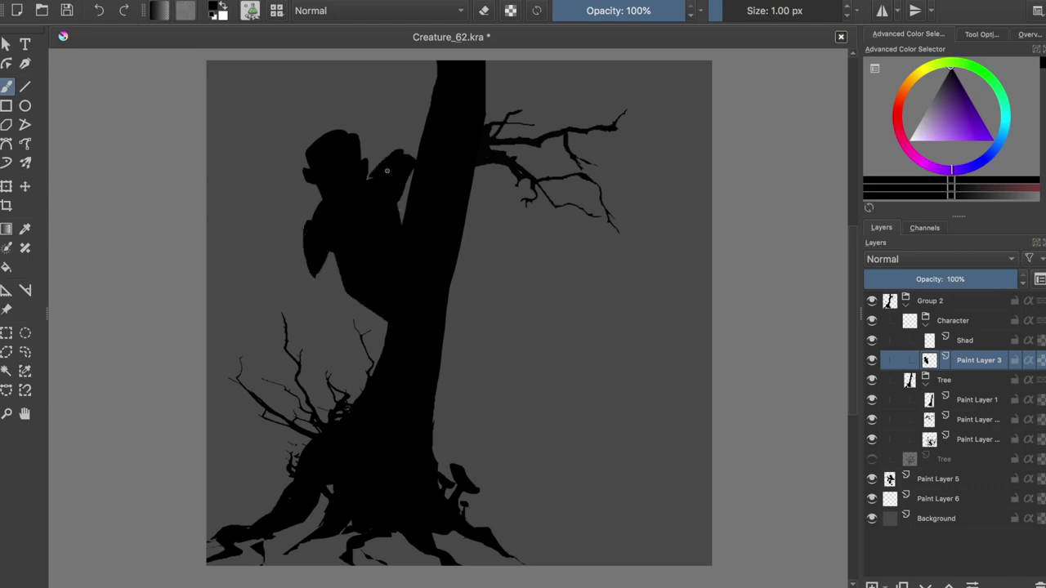
key("ctrl+z")
left_click_drag(428, 111, 414, 174)
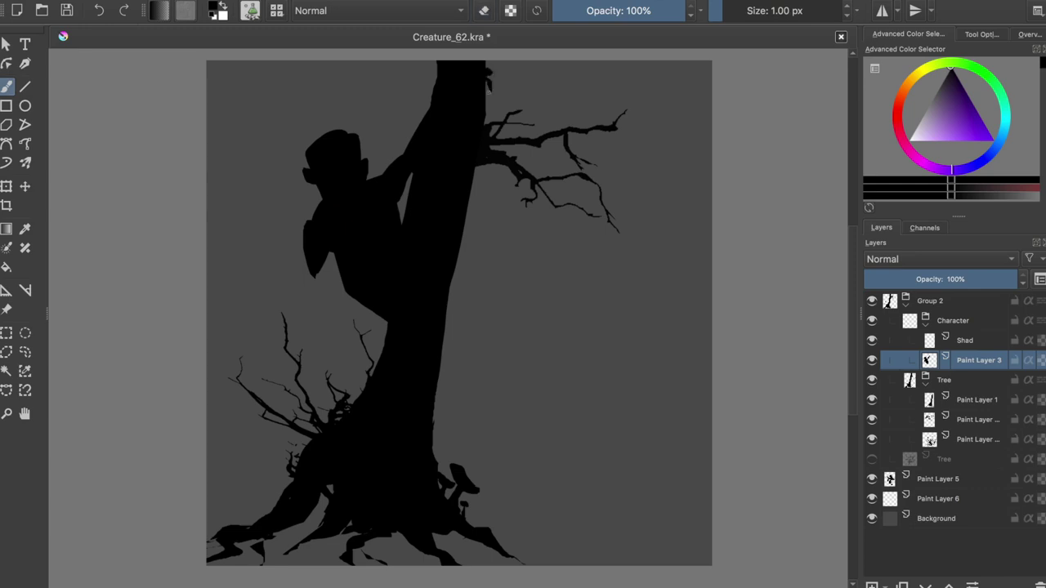
left_click_drag(315, 265, 359, 396)
key("ctrl+z")
key("ctrl+z")
key("ctrl+z")
key("ctrl+z")
key("ctrl+z")
key("ctrl+z")
key("ctrl+z")
key("ctrl+z")
key("ctrl+z")
key("ctrl+z")
key("ctrl+z")
key("ctrl+z")
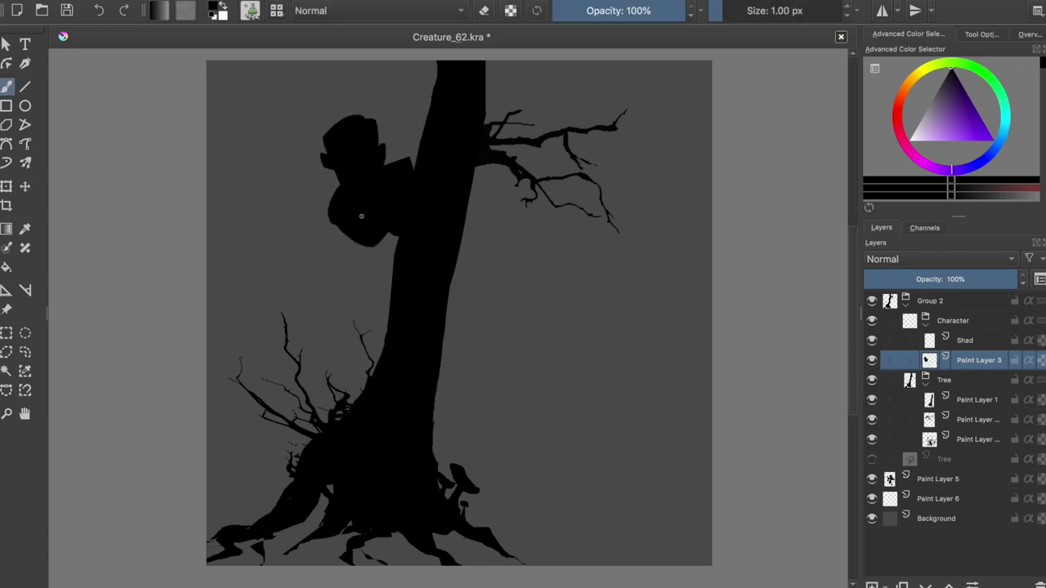
key("ctrl+z")
key("ctrl+z")
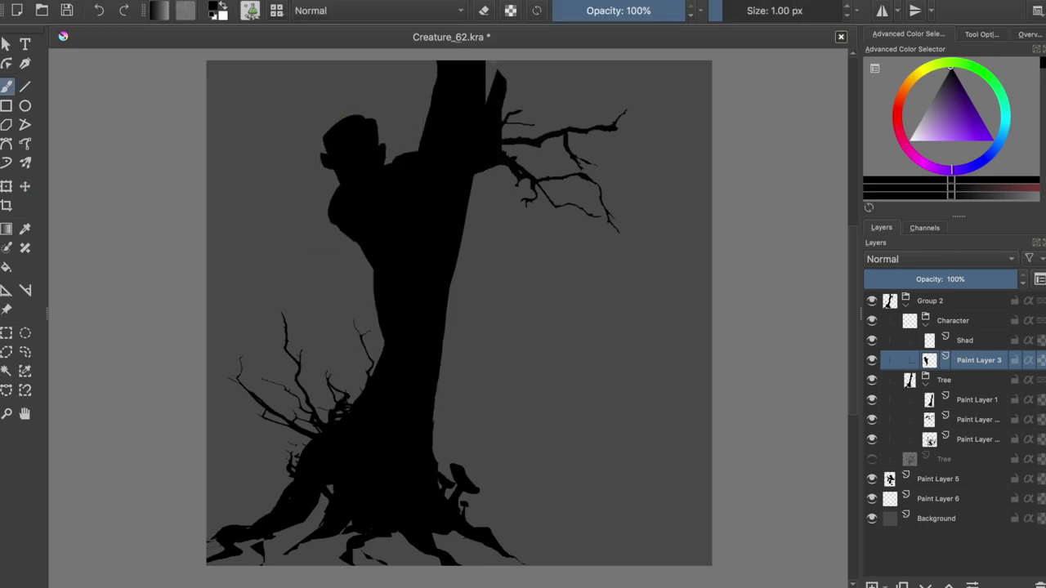
key("ctrl+z")
key("ctrl+z")
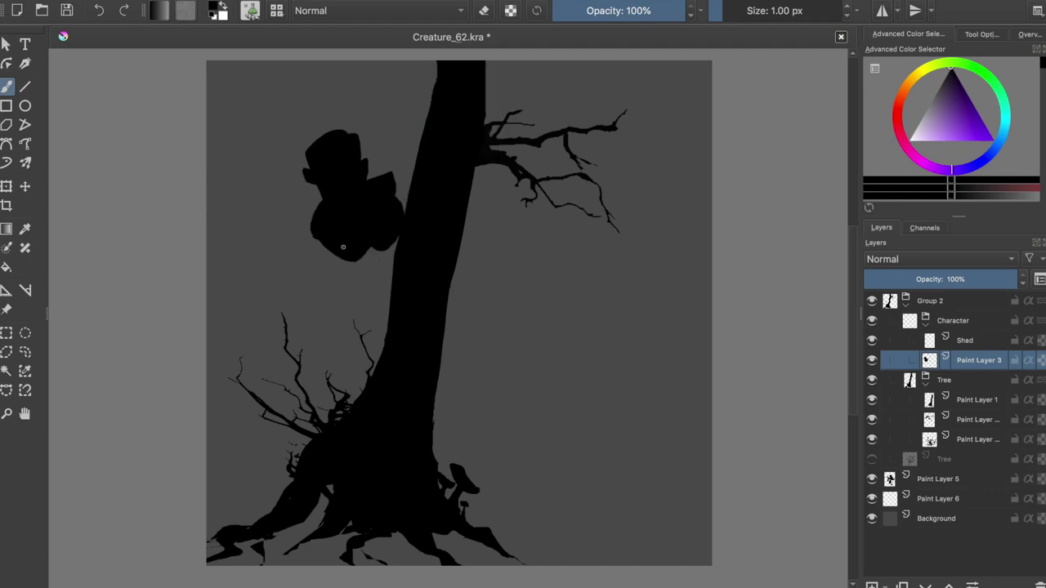
Move the creature beside the tree, clear it, and paint a new shape against the trunk
key("t")
left_click_drag(339, 231, 508, 314)
key("b")
key("Delete")
mouse_move(498, 237)
left_mouse_down()
mouse_move(490, 294)
mouse_move(449, 310)
left_mouse_up()
left_click_drag(527, 269, 516, 287)
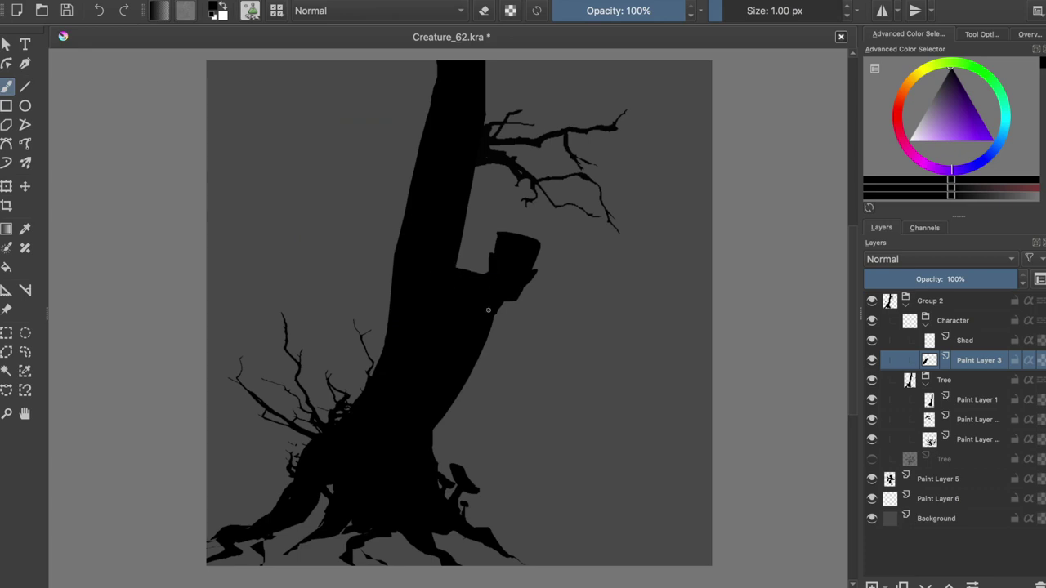
Flip the creature onto the trunk, paint its reaching arm and chest, and reposition it
key("t")
mouse_move(536, 295)
left_mouse_down()
mouse_move(389, 273)
mouse_move(378, 261)
left_mouse_up()
key("b")
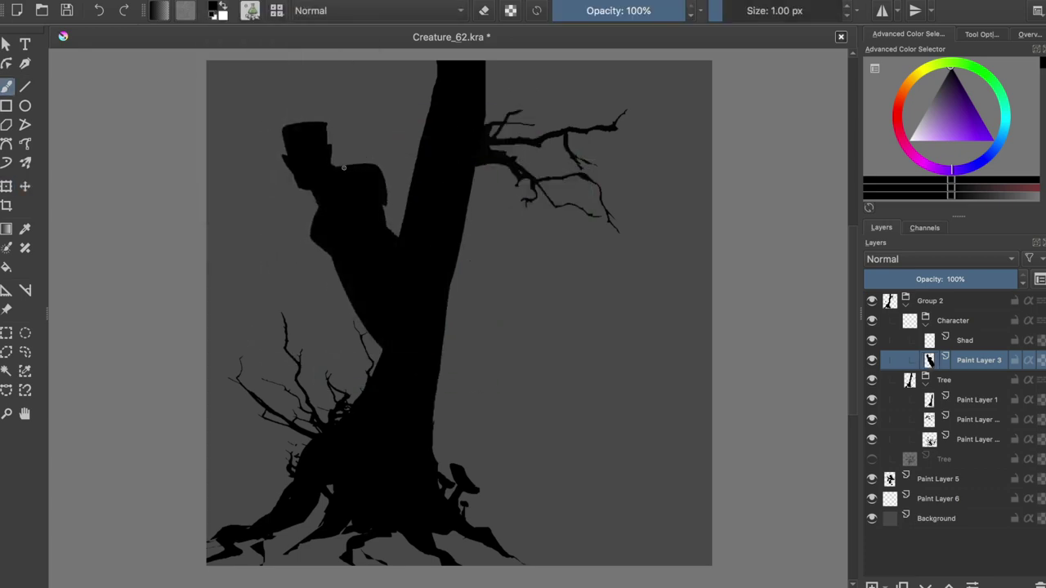
left_click_drag(353, 166, 443, 155)
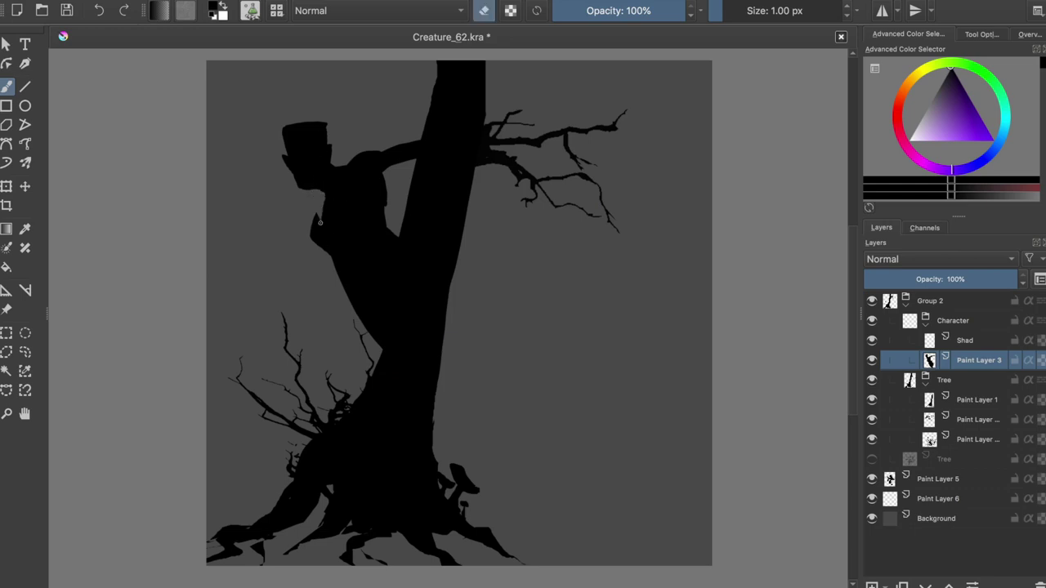
left_click_drag(323, 192, 329, 244)
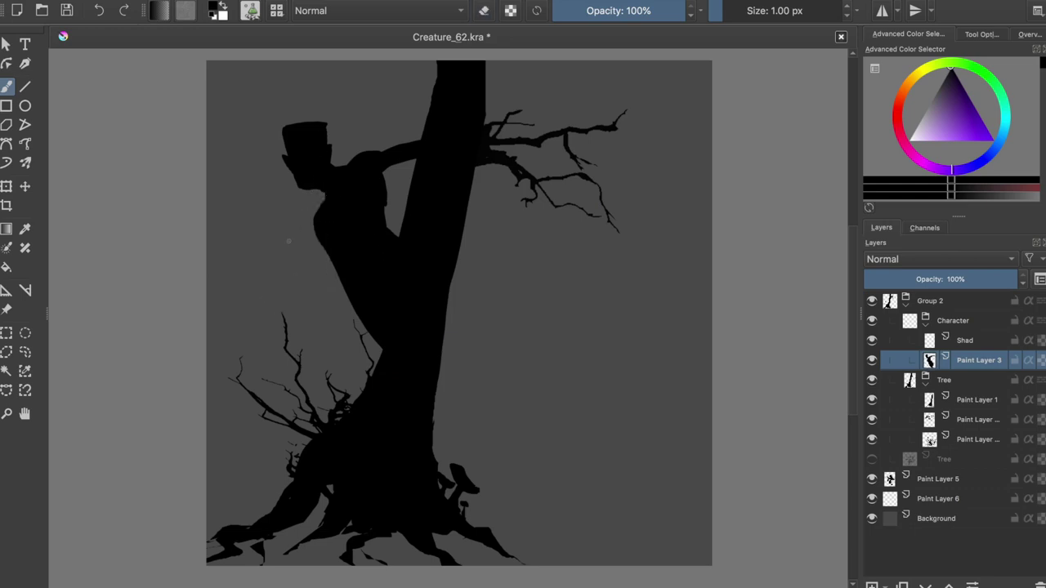
key("t")
mouse_move(381, 187)
left_mouse_down()
mouse_move(338, 174)
mouse_move(434, 172)
left_mouse_up()
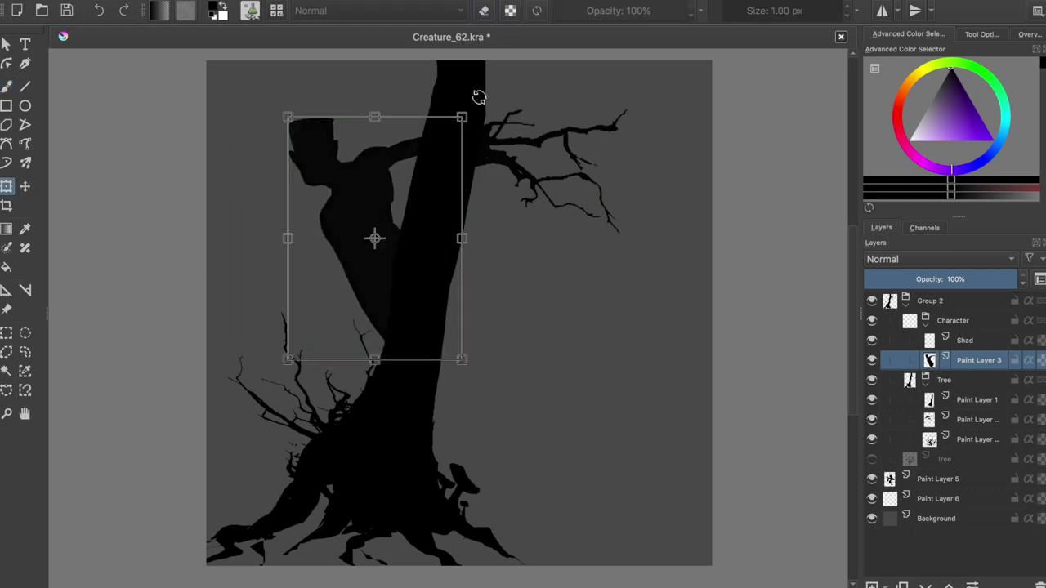
Paint two legs reaching toward the roots, touch up the right leg, and shift the creature up-right
key("b")
left_click_drag(352, 294, 285, 394)
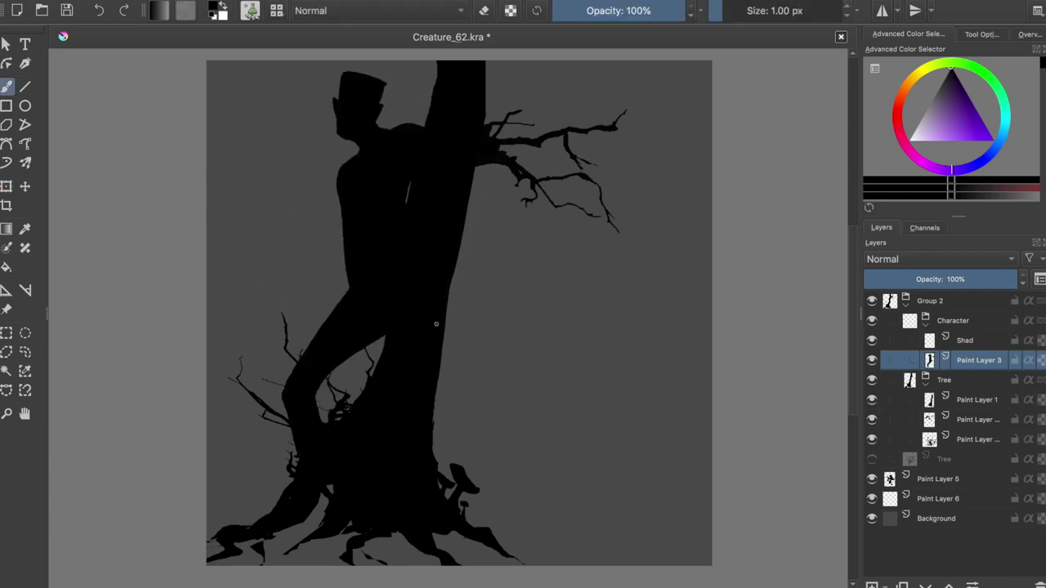
left_click_drag(446, 339, 490, 527)
key("e")
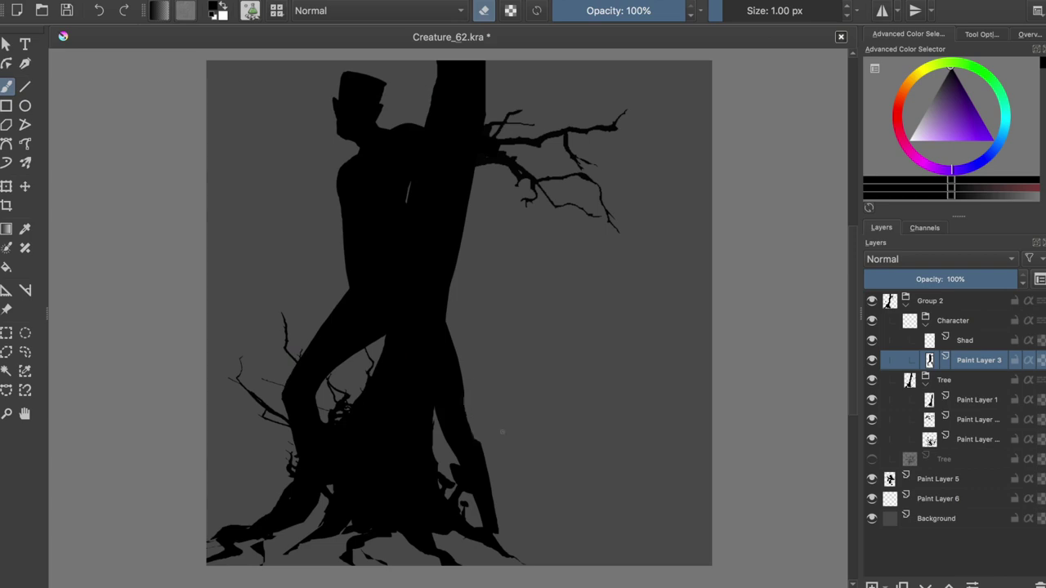
key("e")
left_click_drag(486, 453, 492, 494)
key("m")
key("m")
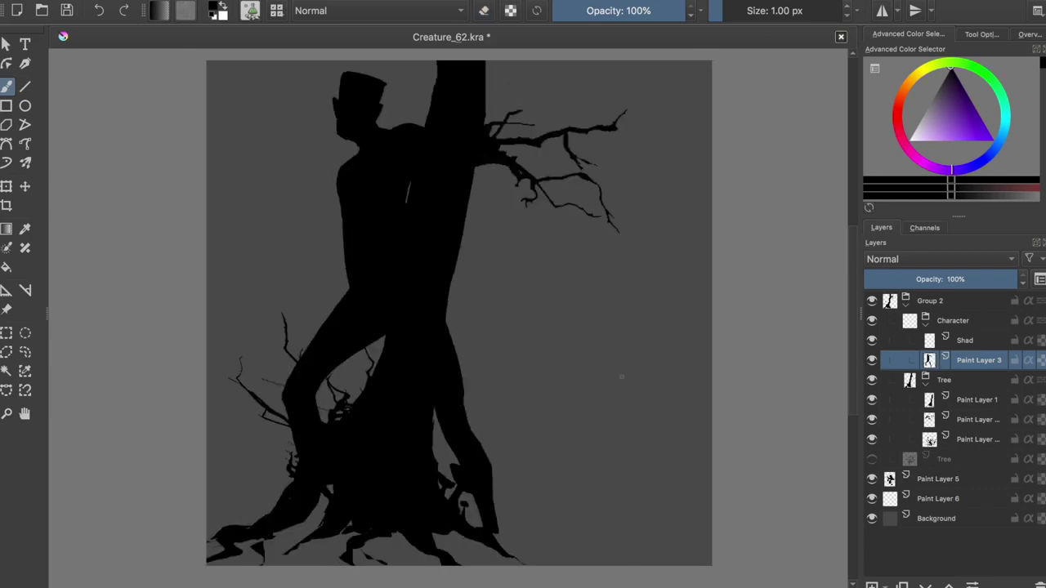
key("ctrl+t")
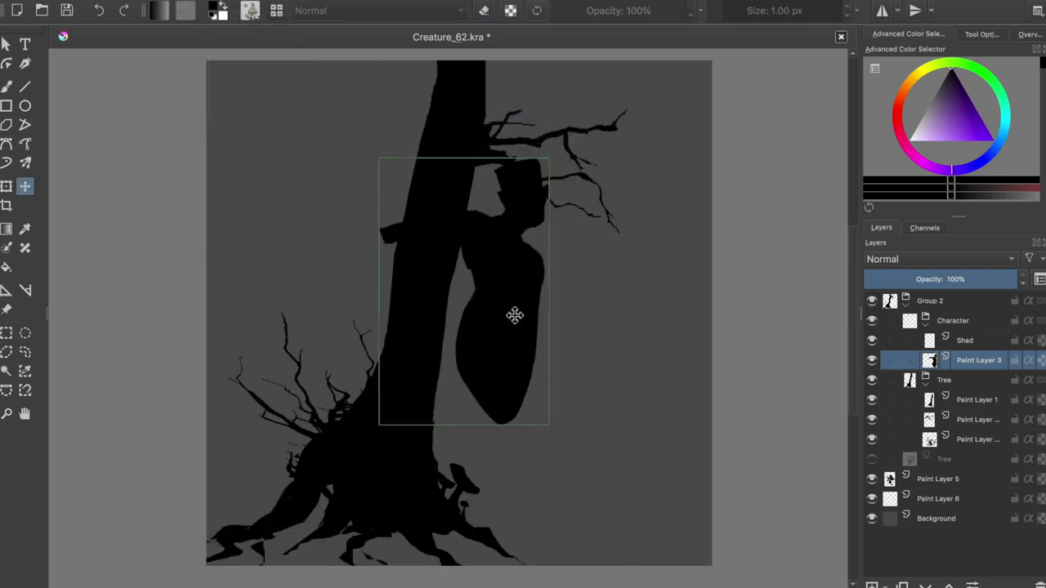
left_click_drag(538, 271, 558, 254)
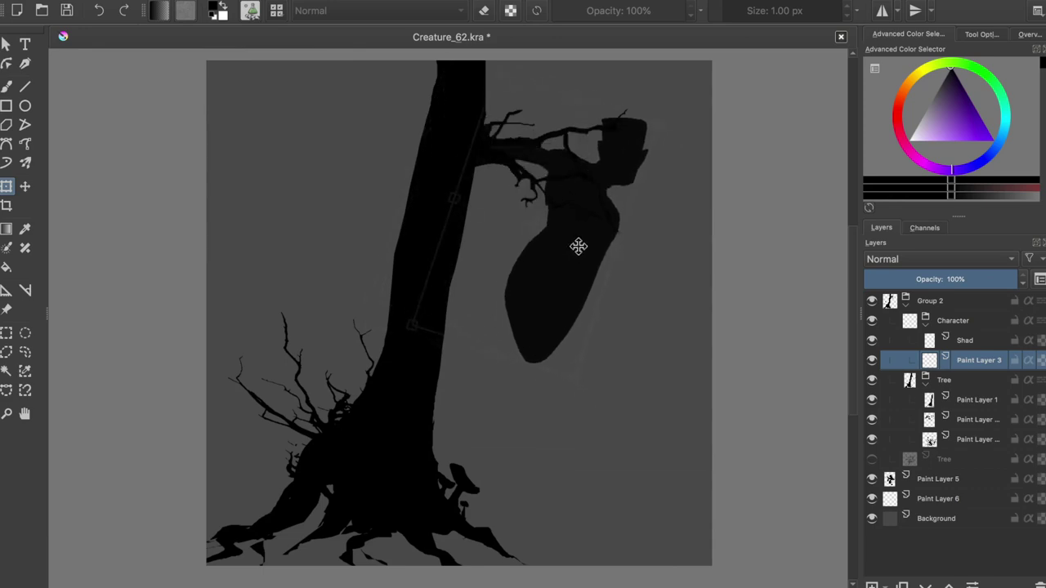
Move the creature left over the trunk and rotate its arm against the trunk
key("b")
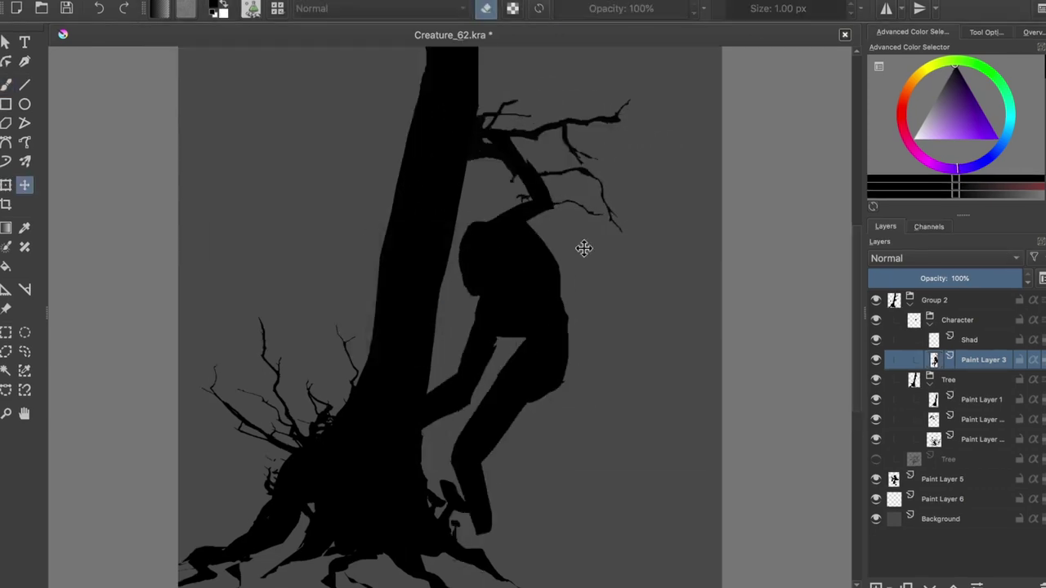
key("t")
left_click_drag(540, 245, 373, 214)
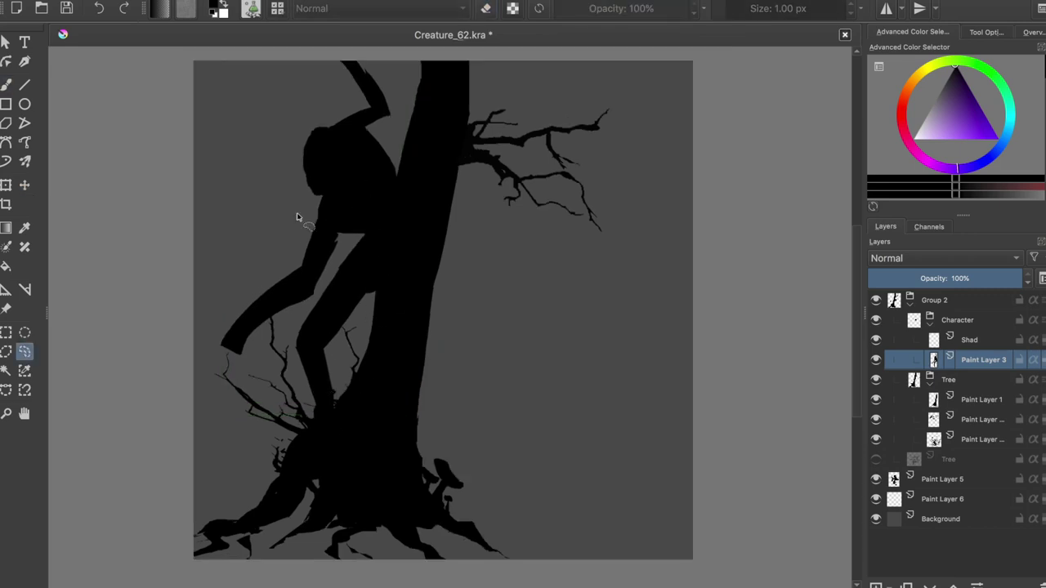
key("ctrl+t")
mouse_move(327, 230)
left_mouse_down()
mouse_move(341, 205)
mouse_move(346, 133)
mouse_move(346, 226)
mouse_move(339, 174)
left_mouse_up()
key("Return")
key("b")
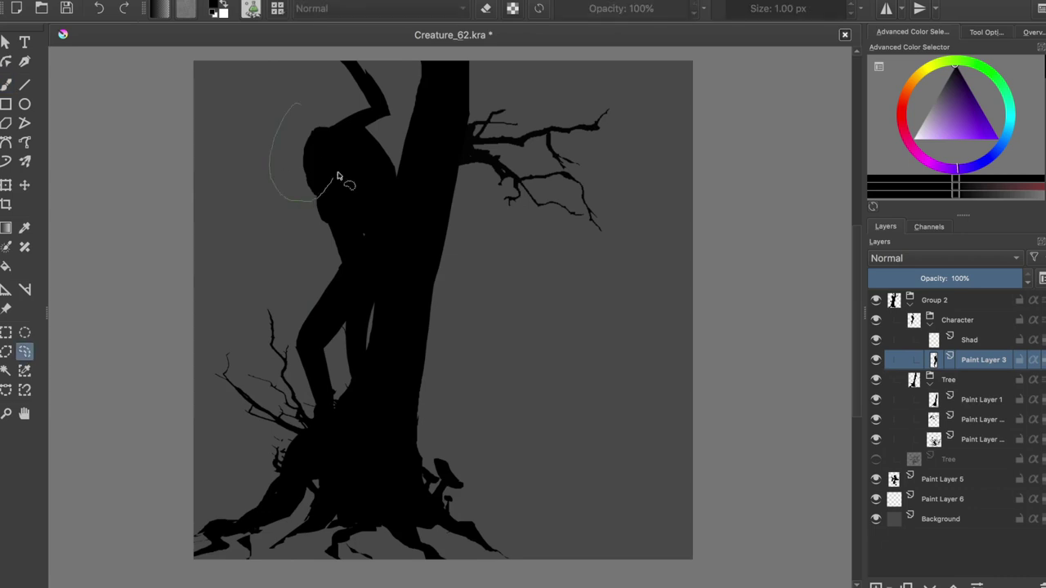
Fill the rounded head selection with black, erase the raised arm, and save
key("shift+BackSpace")
key("ctrl+shift+a")
key("e")
mouse_move(371, 78)
left_mouse_down()
mouse_move(360, 122)
mouse_move(411, 119)
mouse_move(408, 65)
left_mouse_up()
key("e")
key("ctrl+s")
Lighten the creature to grey with HSV/HSL Adjustment Lightness 18
key("ctrl+u")
left_click_drag(858, 271, 878, 273)
key("Return")
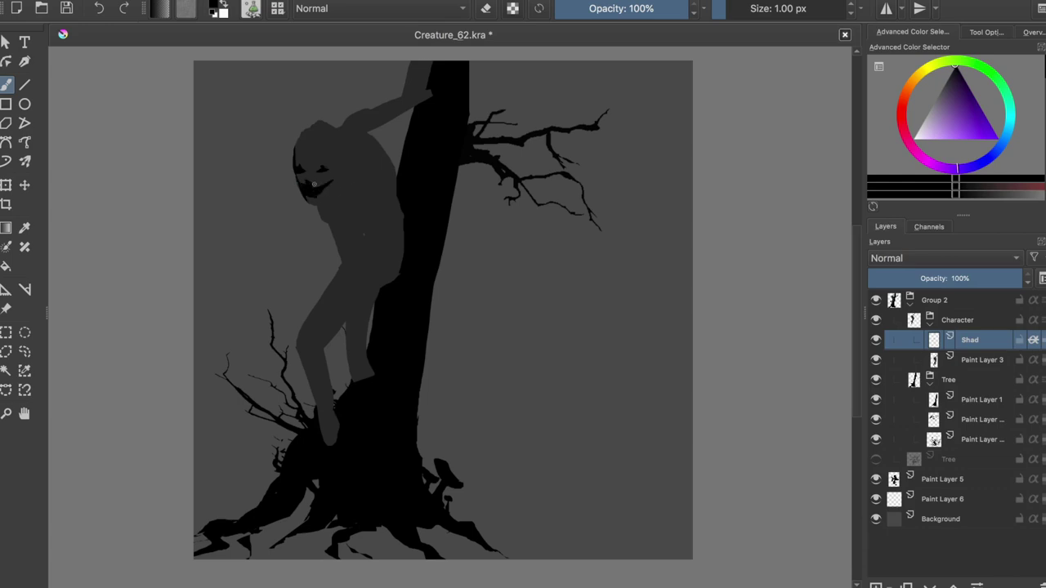
Transform the creature's selected head and paint darker shading over the arm
left_click(331, 163)
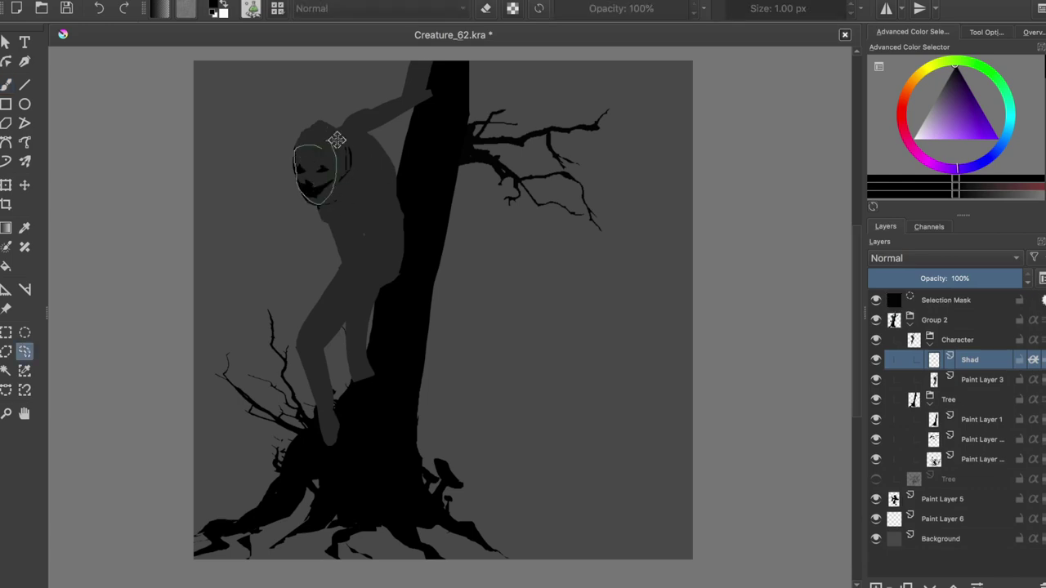
key("ctrl+t")
key("ctrl+shift+a")
key("b")
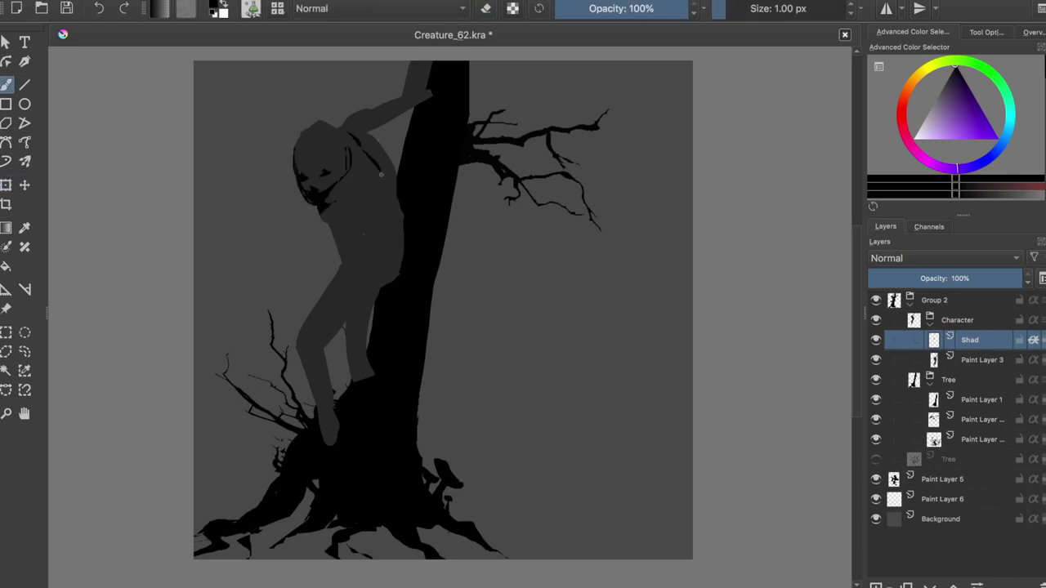
left_click_drag(368, 133, 372, 139)
On Paint Layer 3, sample the grey body colour and restore the thigh shape over the trunk
key("Page_Down")
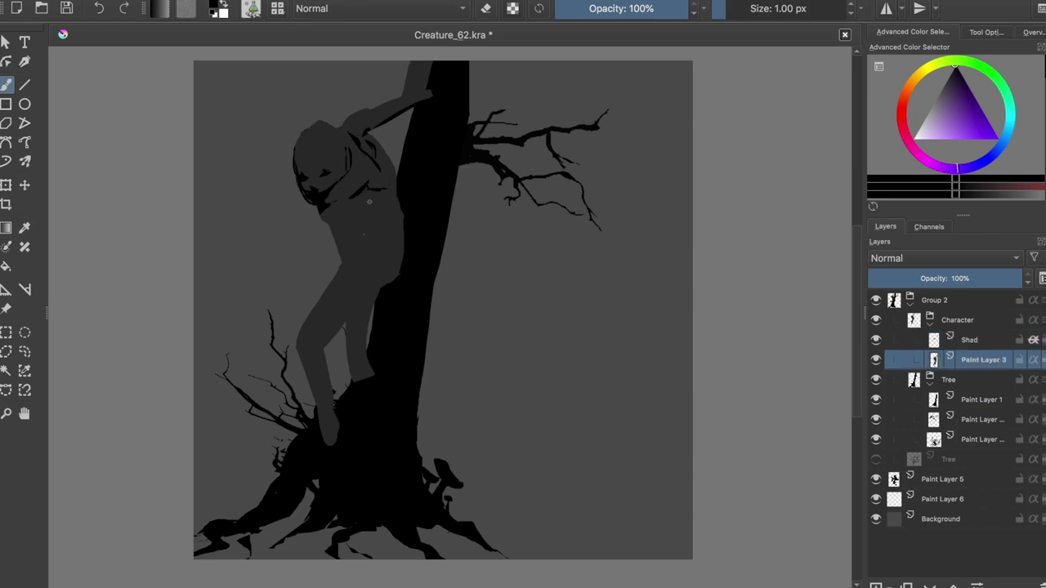
key("ctrl+z")
left_click(351, 212, "ctrl")
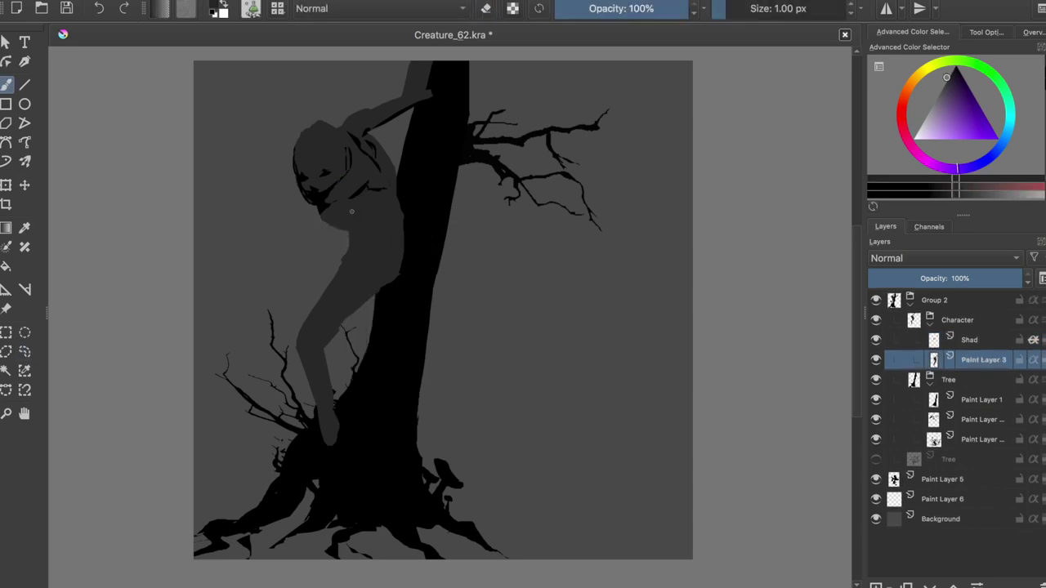
key("ctrl+shift+z")
key("ctrl+shift+z")
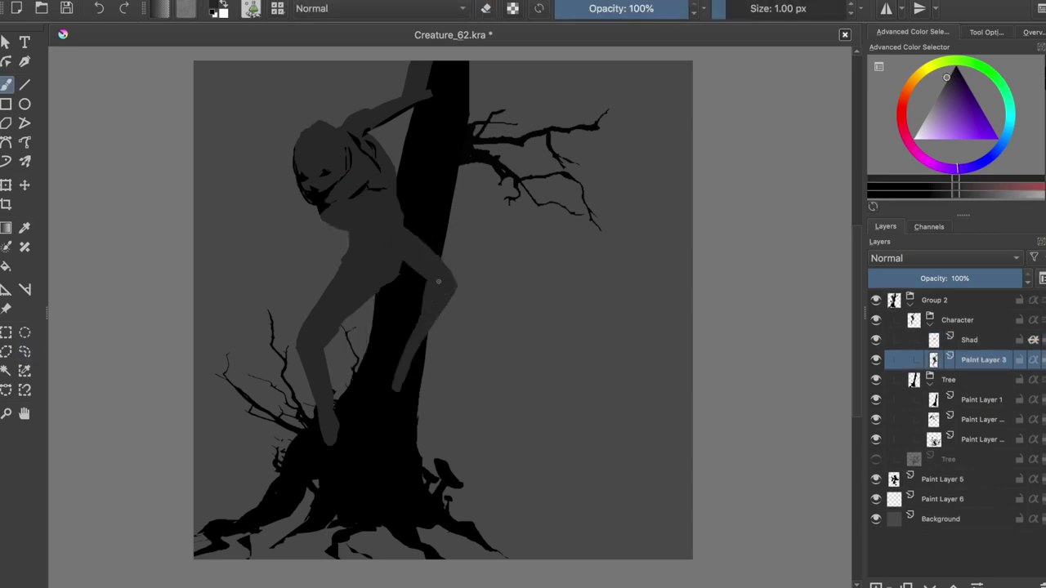
key("ctrl+s")
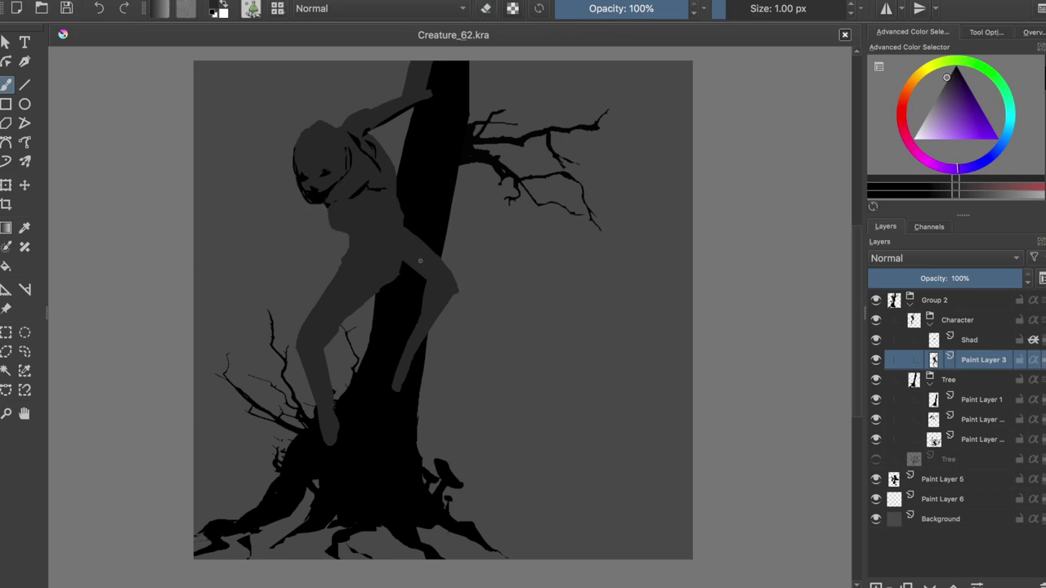
Shade the figure's hips on the Shad layer, trim the shading, and adjust the shoulder area
key("Page_Up")
left_click_drag(347, 239, 404, 282)
key("e")
left_click_drag(347, 260, 376, 278)
key("m")
key("m")
left_click_drag(348, 131, 392, 173)
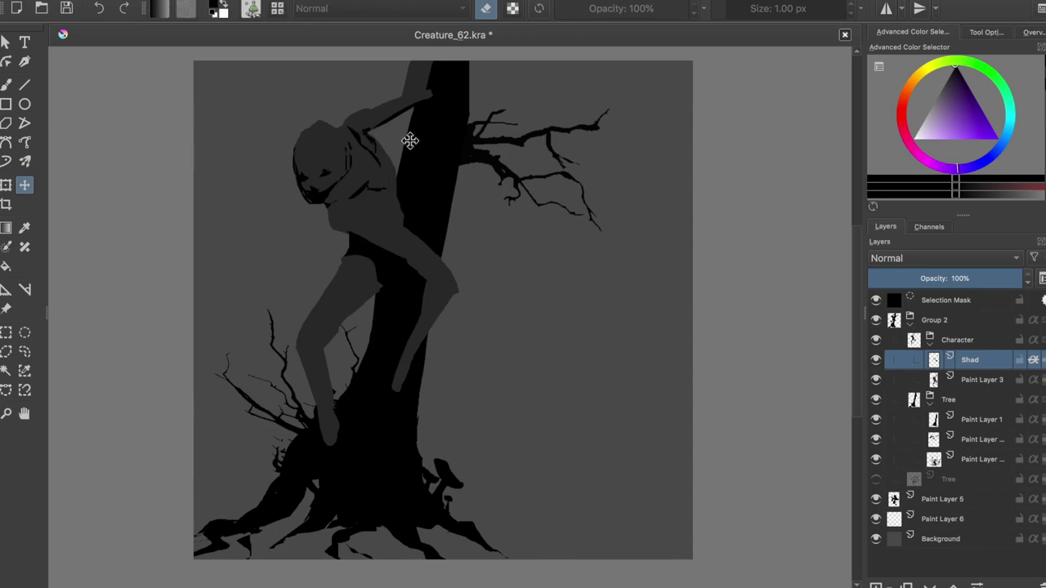
key("ctrl+shift+a")
key("e")
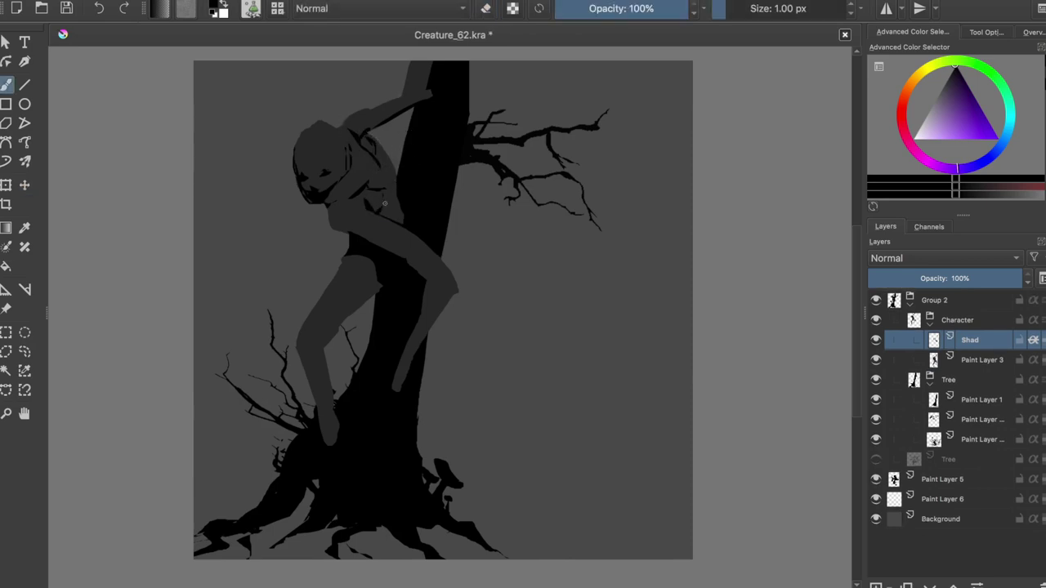
key("Page_Down")
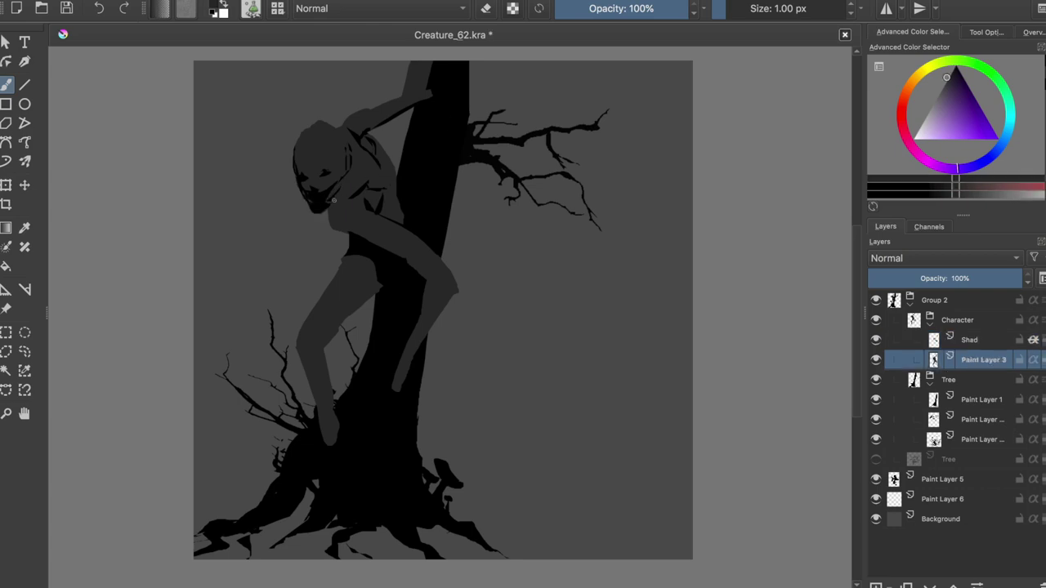
key("Page_Up")
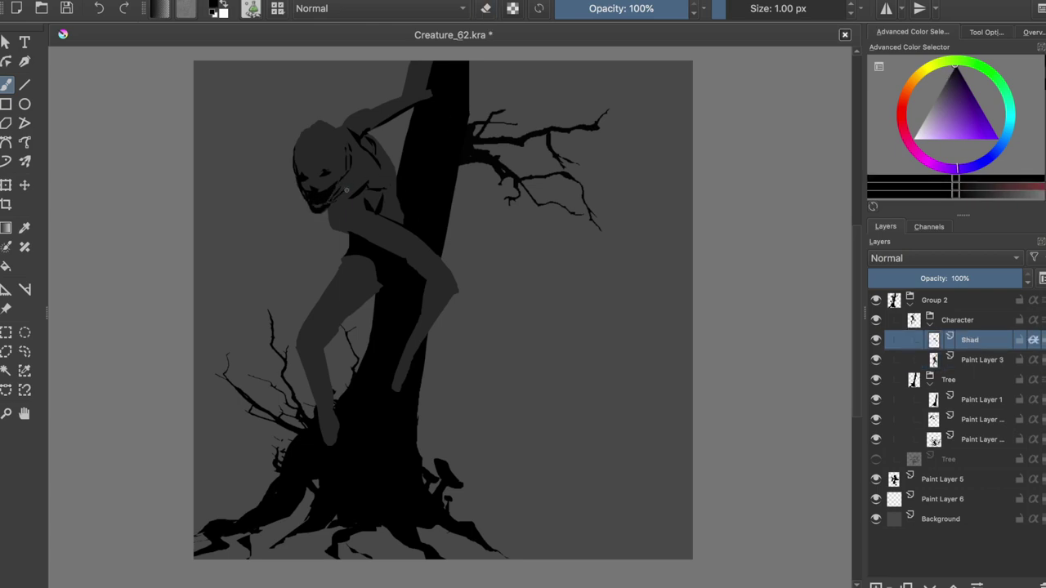
key("ctrl+s")
Check the composition in mirrored view and sample the creature's grey colour
key("ctrl+t")
key("m")
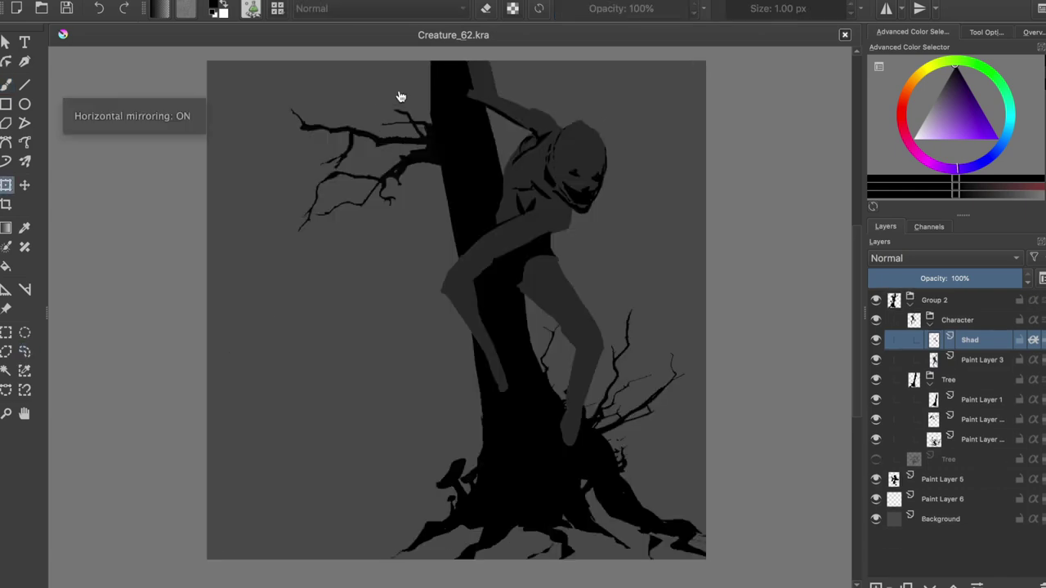
key("b")
left_click(492, 77, "ctrl")
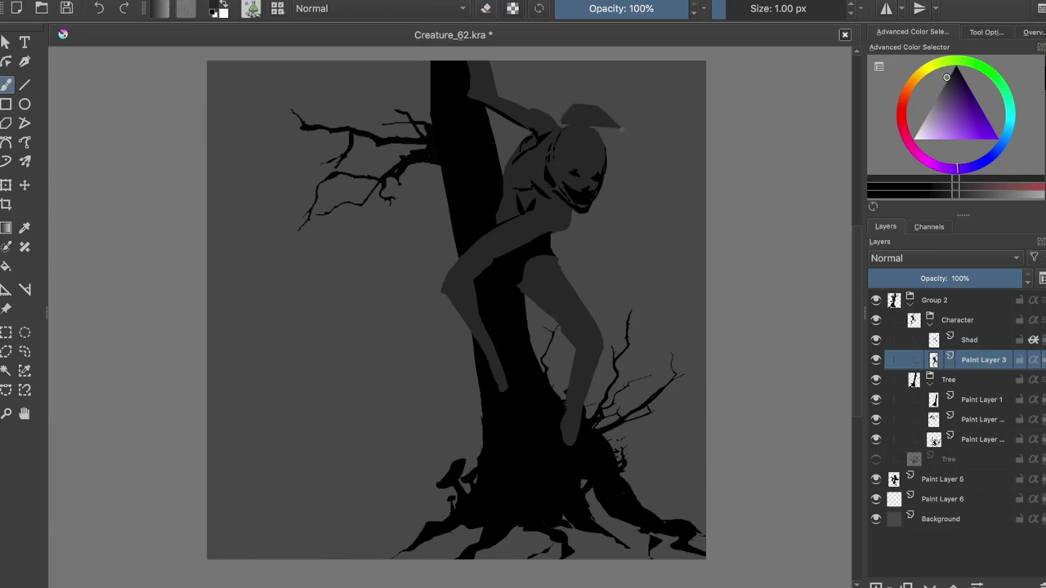
key("m")
key("ctrl+s")
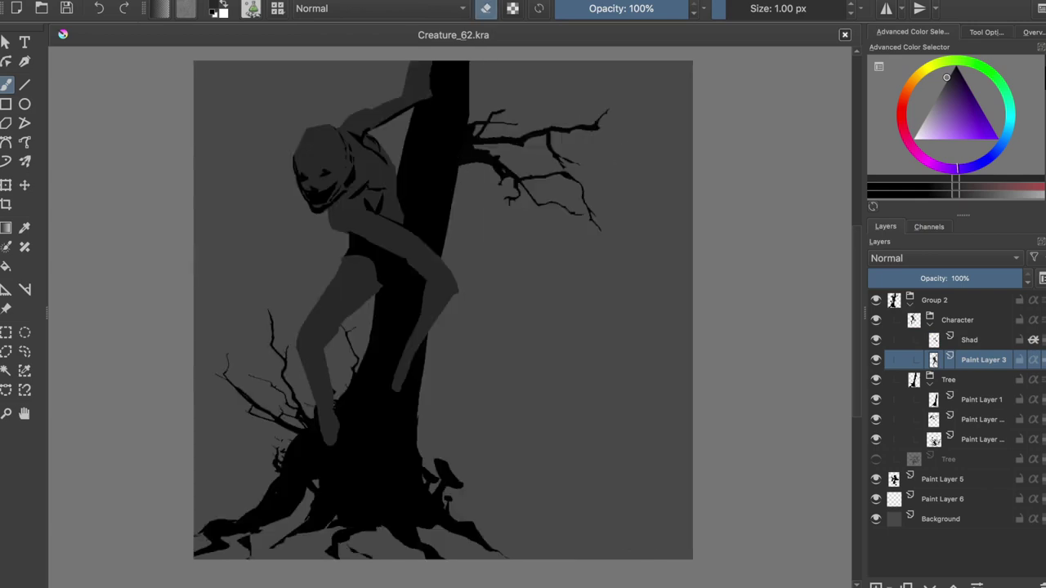
Extend the leg down-left, erase the lower leg, and paint a shaded grey arm right of the trunk
left_click_drag(396, 382, 375, 402)
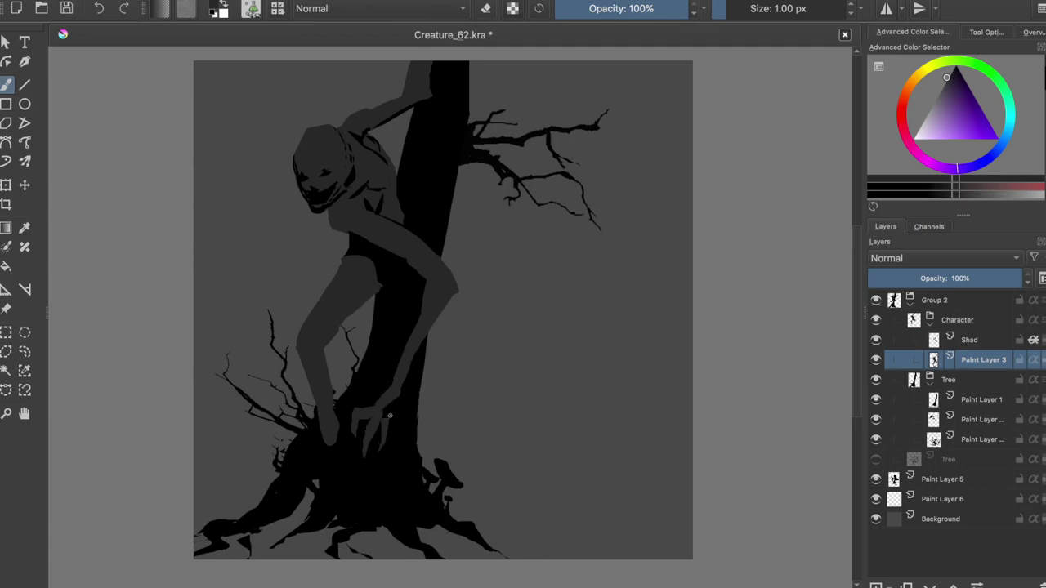
key("e")
mouse_move(375, 447)
left_mouse_down()
mouse_move(384, 405)
mouse_move(314, 425)
left_mouse_up()
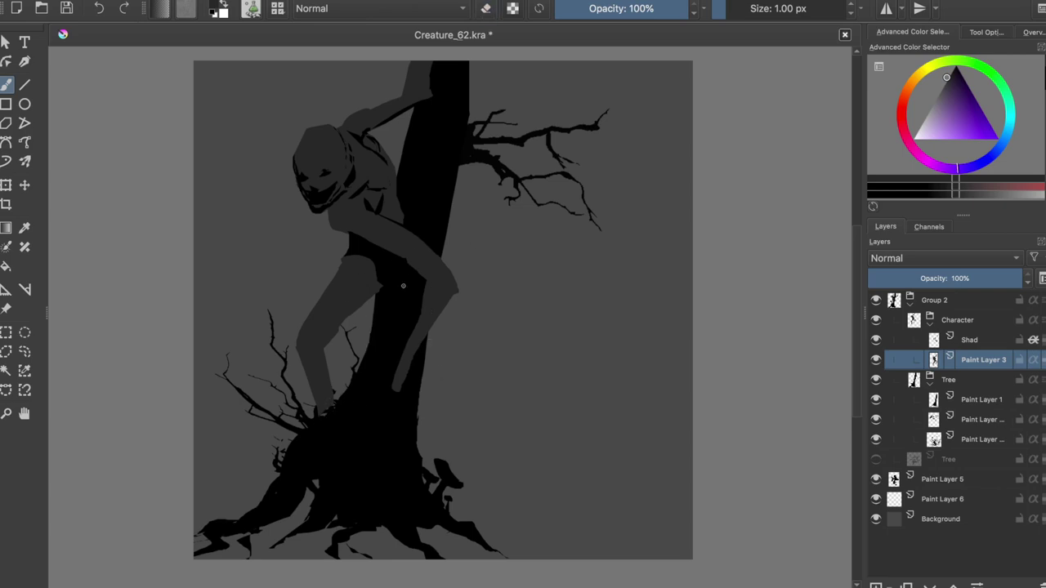
left_click_drag(450, 215, 514, 255)
left_click_drag(454, 209, 506, 232)
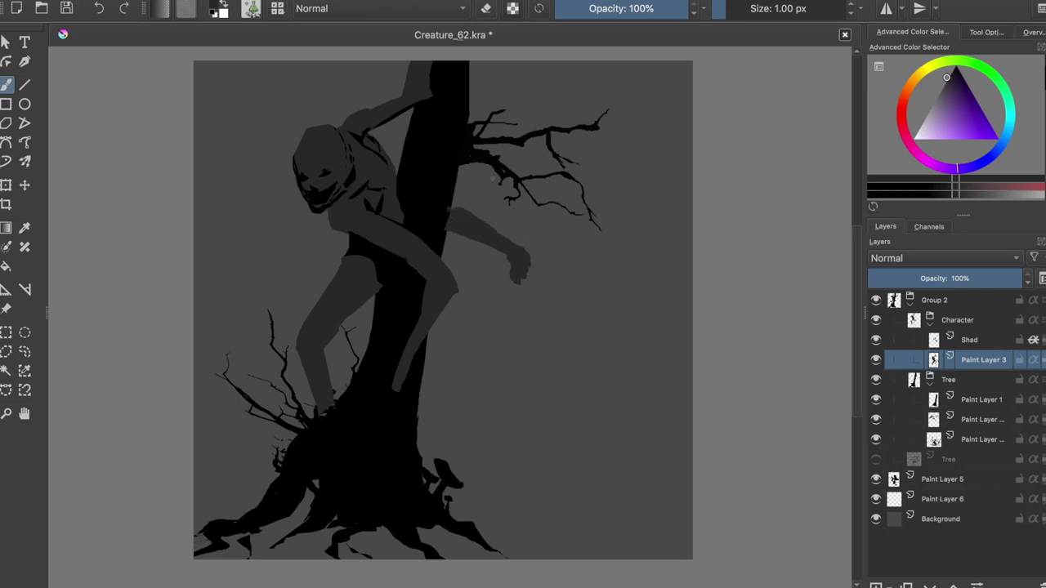
key("ctrl+s")
Paint dark shading along the left leg on the Shad layer
key("Page_Up")
mouse_move(378, 290)
left_mouse_down()
mouse_move(325, 342)
mouse_move(333, 327)
left_mouse_up()
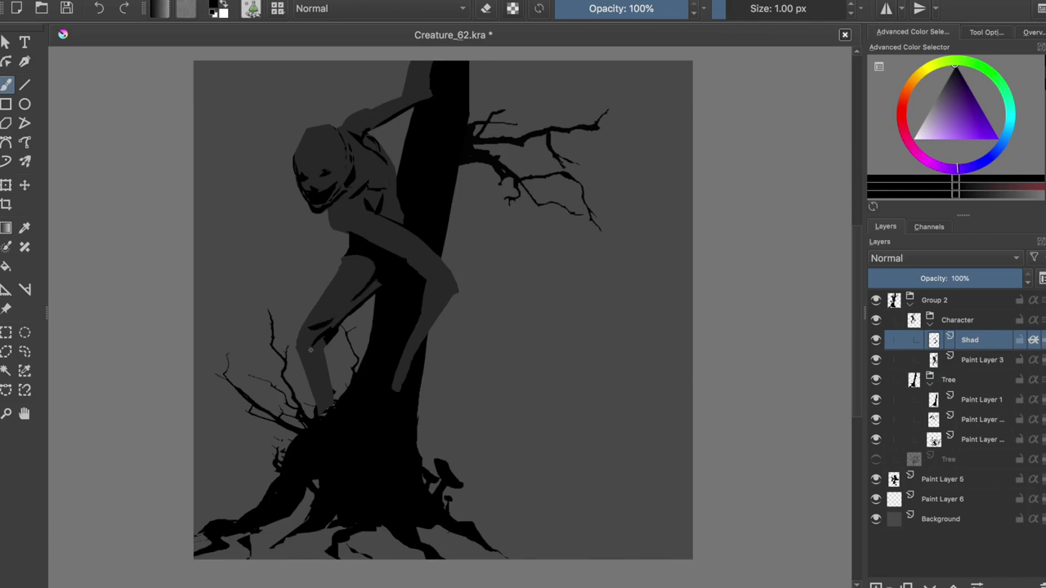
key("ctrl+s")
Try a hand with fingers against the lower trunk on Paint Layer 3, then undo it
key("Page_Down")
mouse_move(395, 374)
left_mouse_down()
mouse_move(399, 402)
mouse_move(364, 405)
mouse_move(374, 443)
left_mouse_up()
left_click_drag(395, 430, 397, 403)
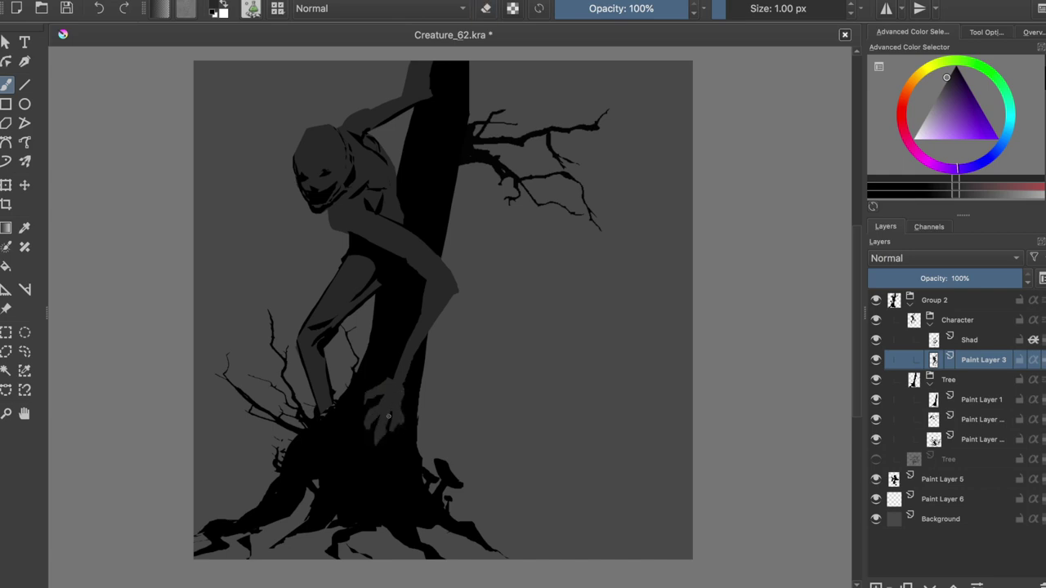
key("ctrl+z")
key("ctrl+z")
key("ctrl+z")
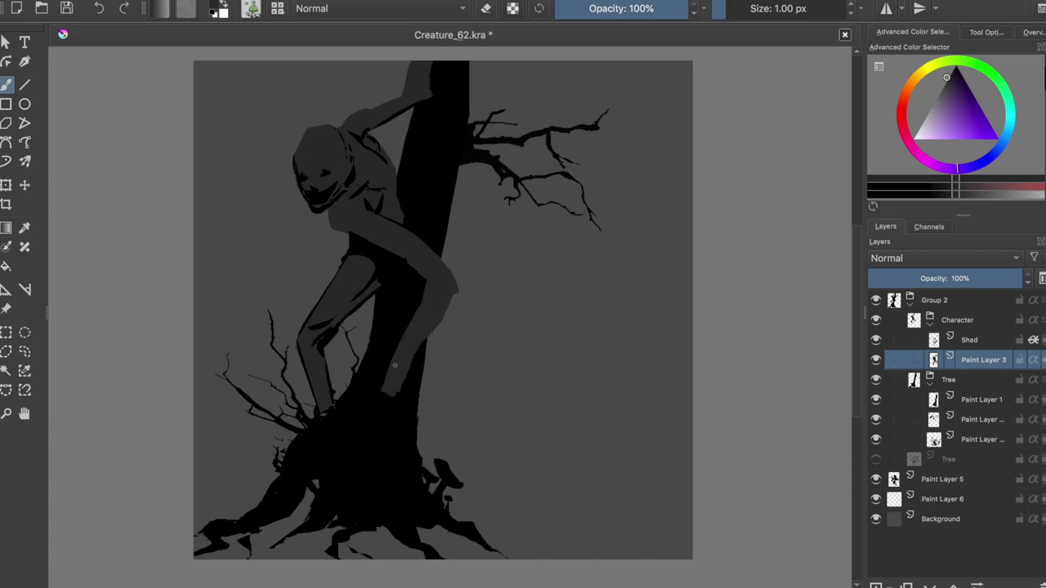
key("m")
key("e")
key("m")
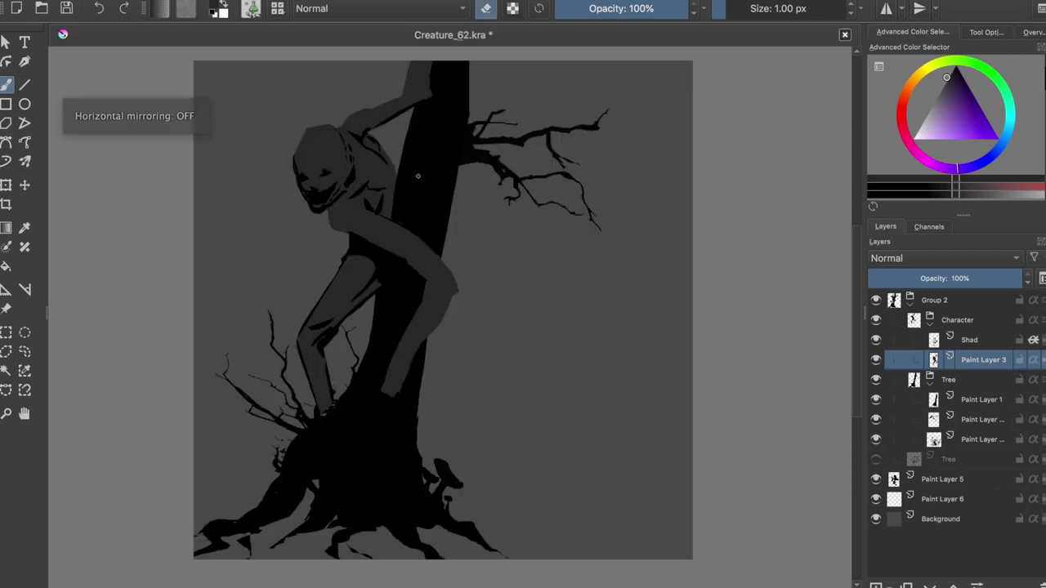
key("Page_Up")
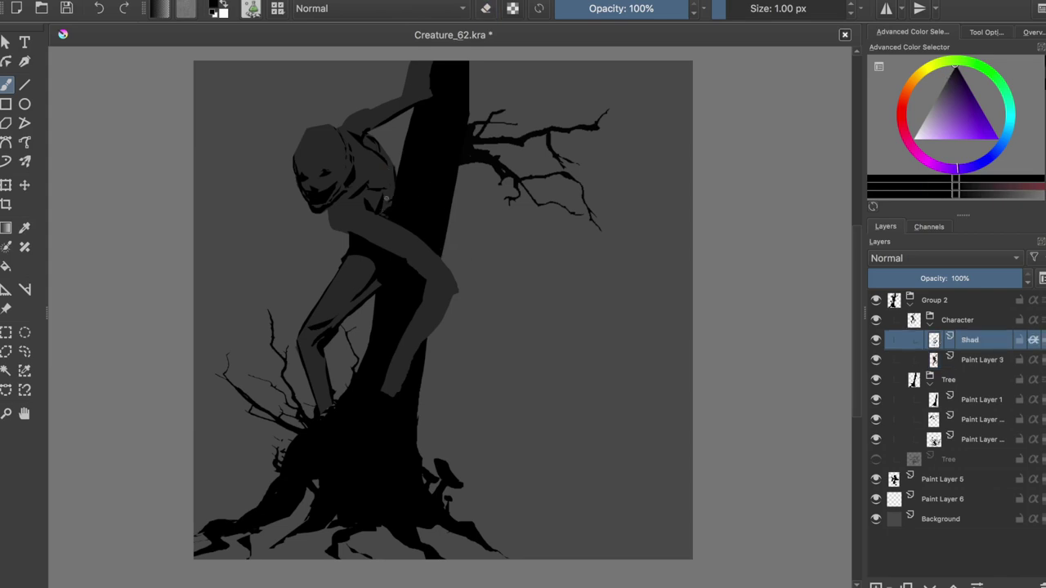
Erase the stray grey shape at the top of the trunk on Paint Layer 3
left_click(937, 365)
key("Page_Up")
key("e")
key("Page_Down")
key("e")
left_click_drag(426, 101, 411, 63)
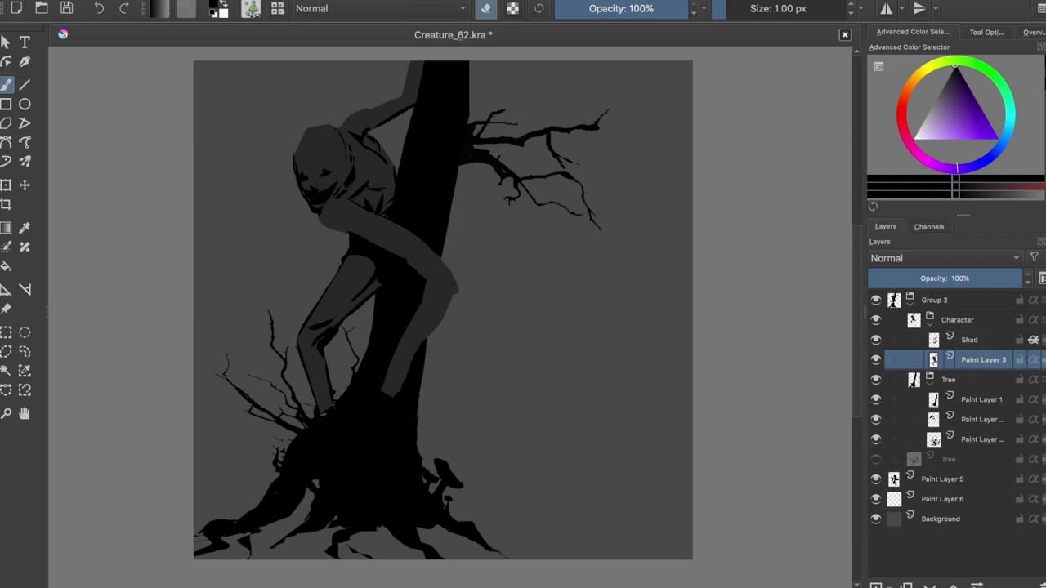
Try a new grey leg and foot, undo them, and shift the Character group
mouse_move(429, 359)
left_mouse_down()
mouse_move(445, 433)
mouse_move(417, 393)
left_mouse_up()
left_click_drag(451, 460, 463, 479)
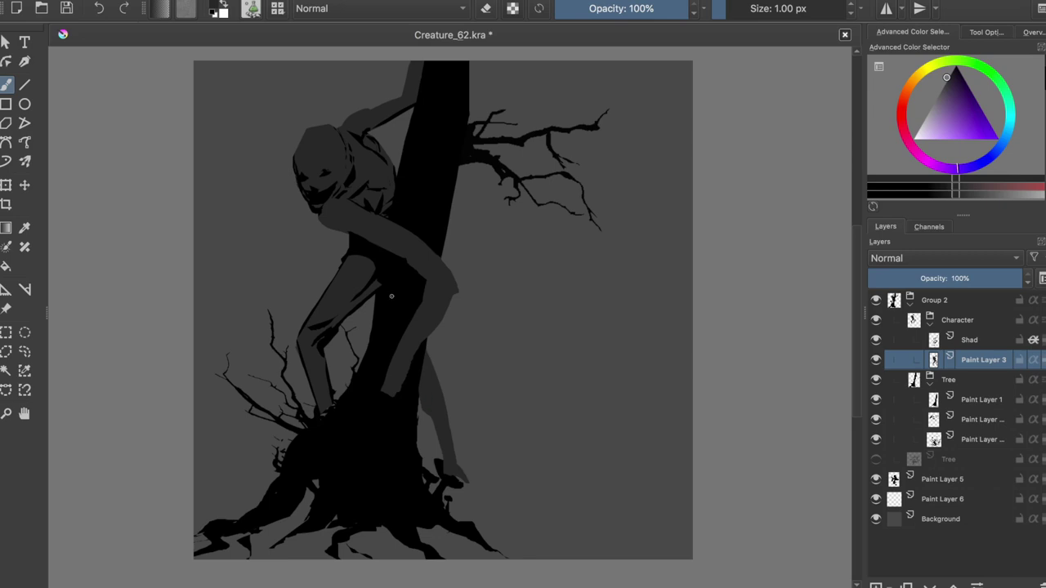
key("ctrl+z")
key("ctrl+z")
key("ctrl+z")
key("t")
mouse_move(464, 187)
left_mouse_down()
mouse_move(450, 156)
mouse_move(430, 256)
mouse_move(434, 145)
mouse_move(425, 194)
mouse_move(425, 184)
left_mouse_up()
Lasso the lower leg and swing it down to the left with a transform
key("ctrl+r")
mouse_move(335, 239)
left_mouse_down()
mouse_move(259, 396)
mouse_move(433, 269)
left_mouse_up()
key("ctrl+t")
mouse_move(345, 305)
left_mouse_down()
mouse_move(334, 304)
mouse_move(331, 329)
mouse_move(397, 269)
mouse_move(343, 326)
left_mouse_up()
key("Return")
key("ctrl+shift+a")
Fill in the torso between arm and shorts on Paint Layer 3
key("b")
key("Page_Down")
key("Page_Down")
mouse_move(335, 220)
left_mouse_down()
mouse_move(368, 255)
mouse_move(348, 284)
left_mouse_up()
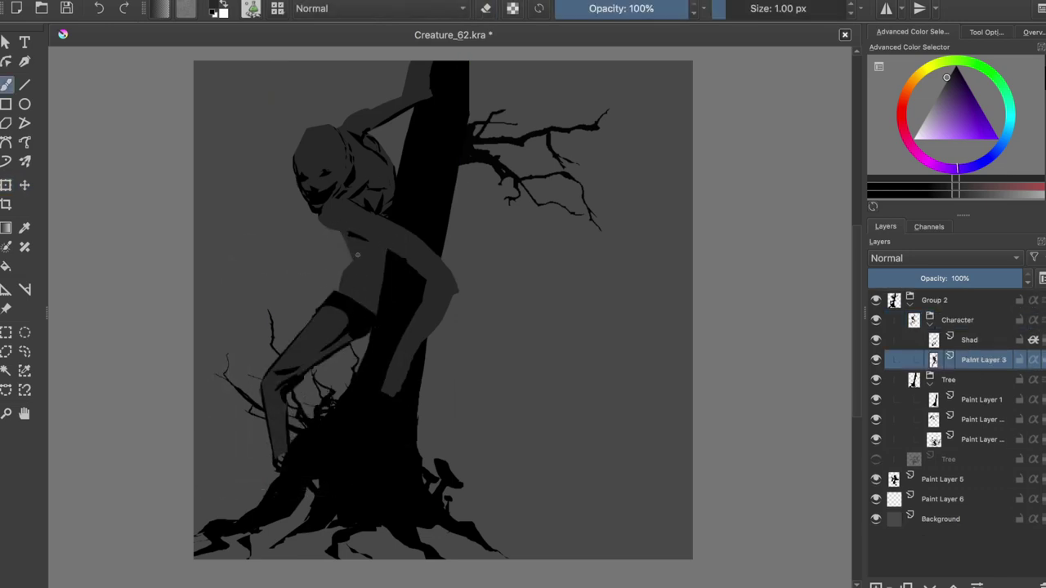
key("Page_Up")
key("e")
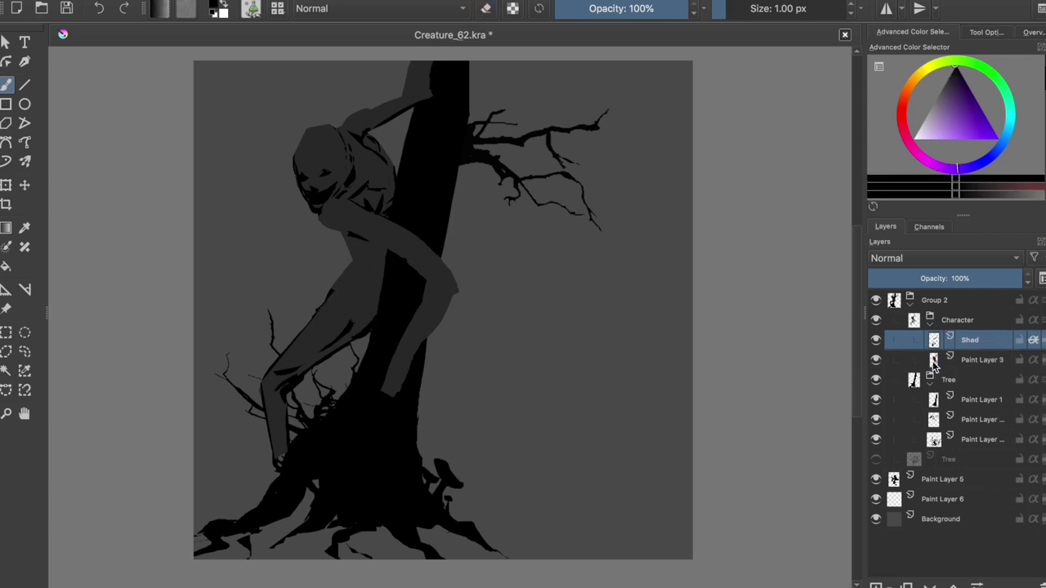
key("Page_Down")
key("e")
Mirror-check the pose, then paint dark shadows on the upper and lower thigh on Shad
key("m")
key("m")
key("ctrl+s")
key("Page_Up")
left_click_drag(388, 245, 342, 235)
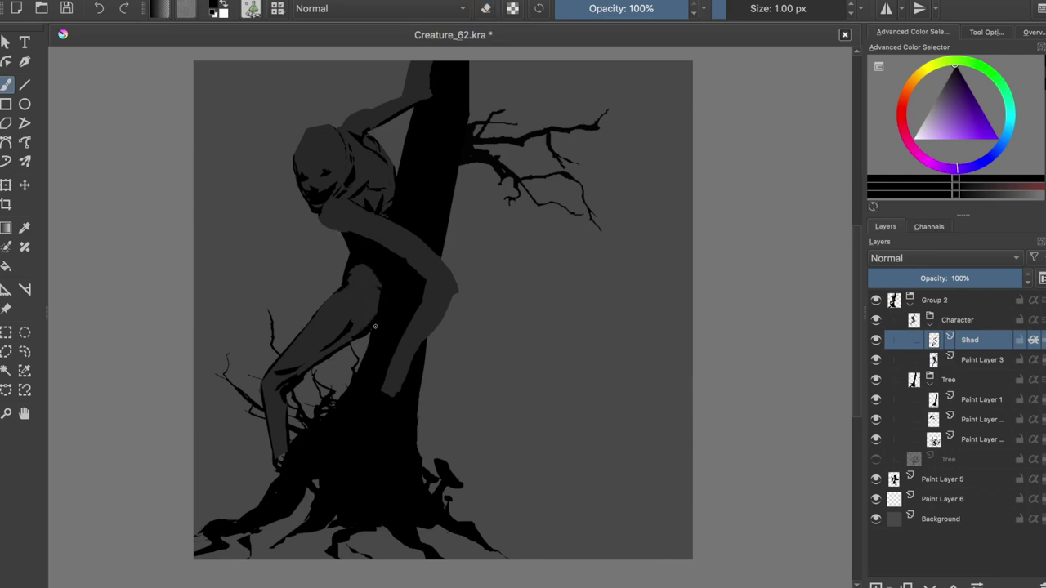
left_click_drag(287, 377, 373, 316)
Add a small dark stroke along the leg and reset the colour to black
key("Page_Down")
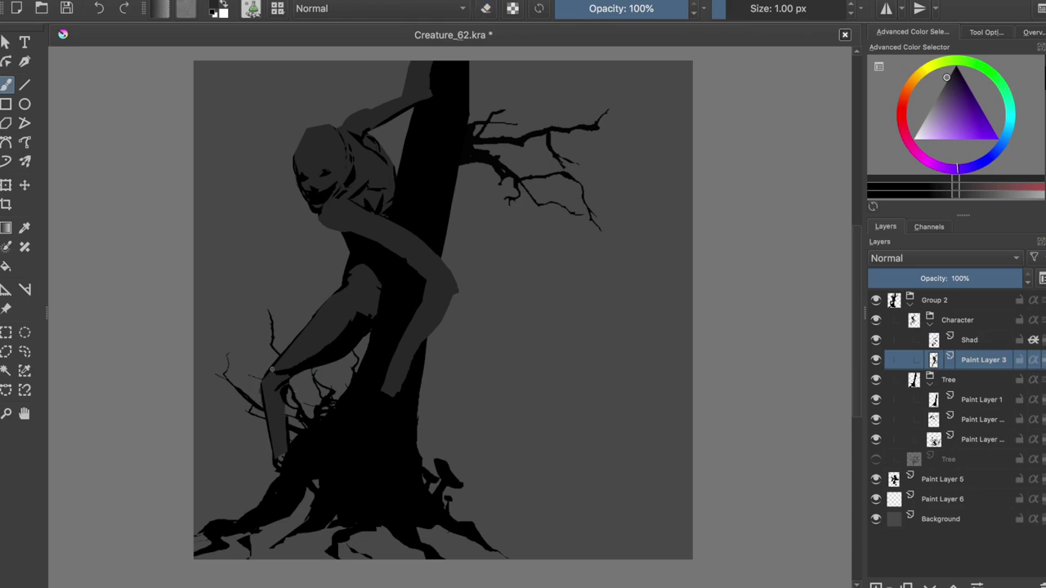
left_click_drag(274, 366, 258, 365)
key("Page_Up")
key("e")
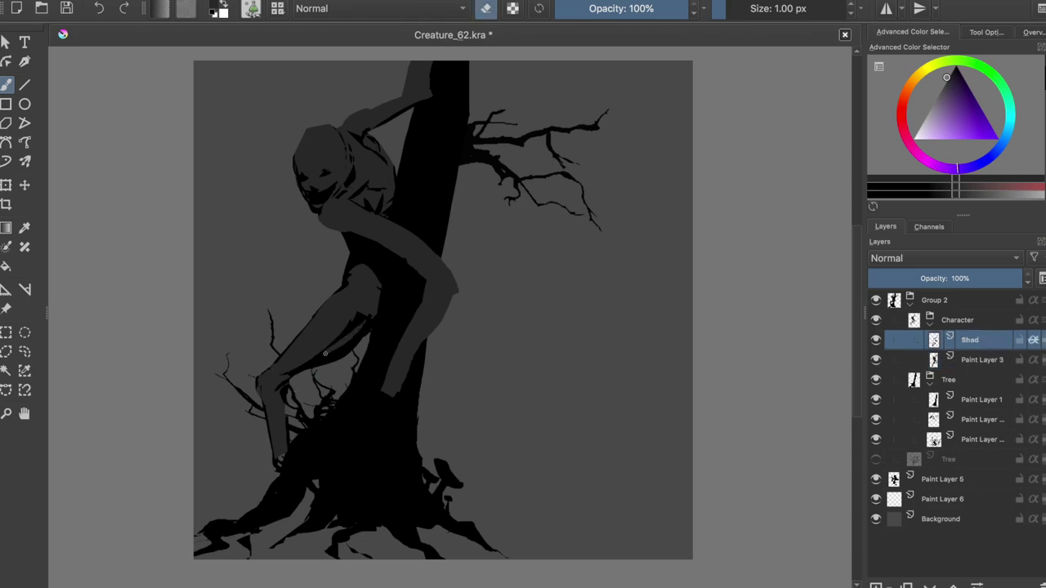
key("e")
key("d")
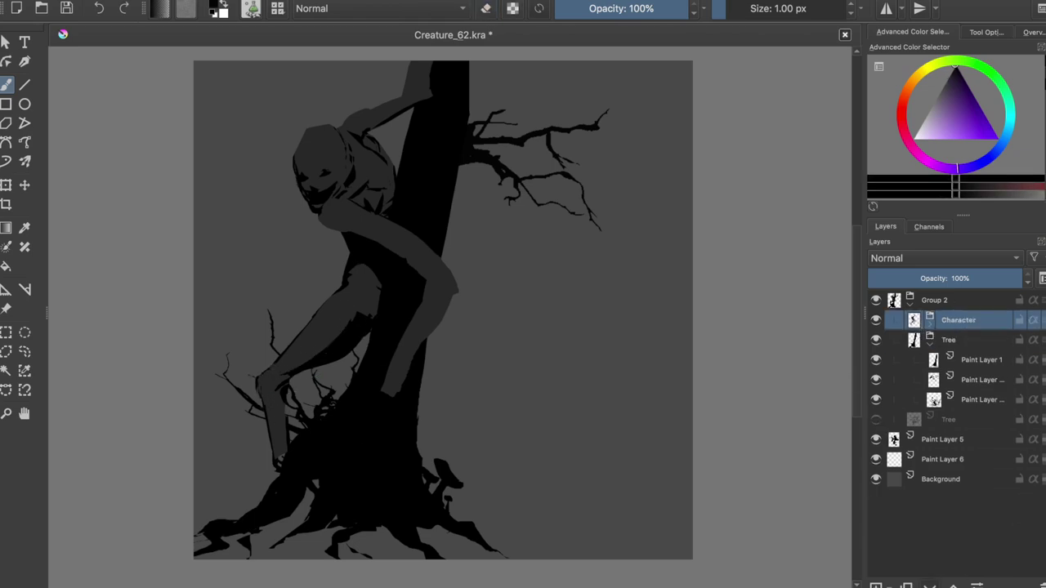
Move Character below Tree, then lasso and cut the raised arm from the silhouette layer
left_click_drag(910, 318, 906, 405)
left_click(876, 319)
left_click_drag(335, 201, 425, 203)
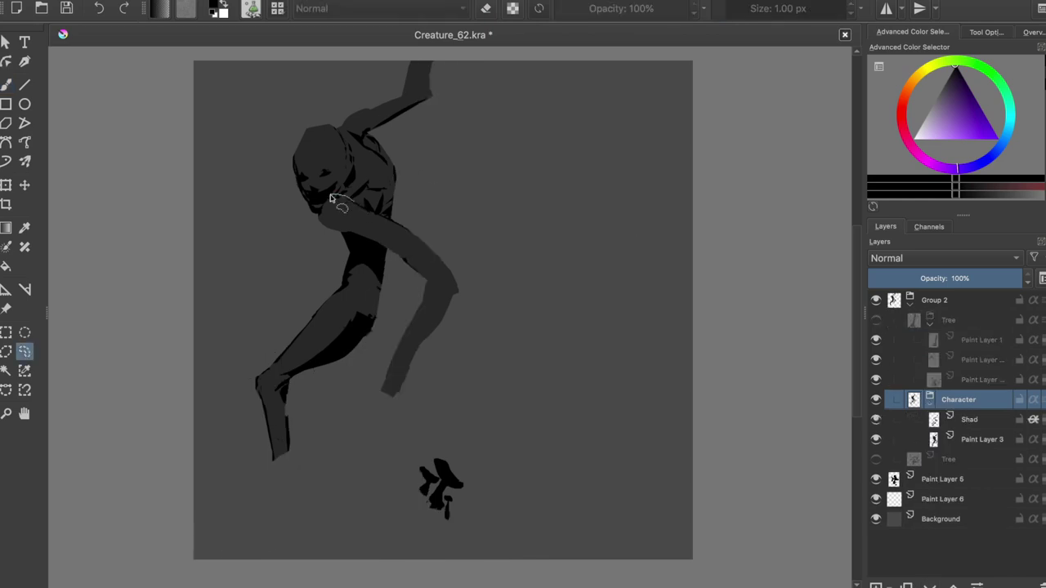
left_click(981, 459)
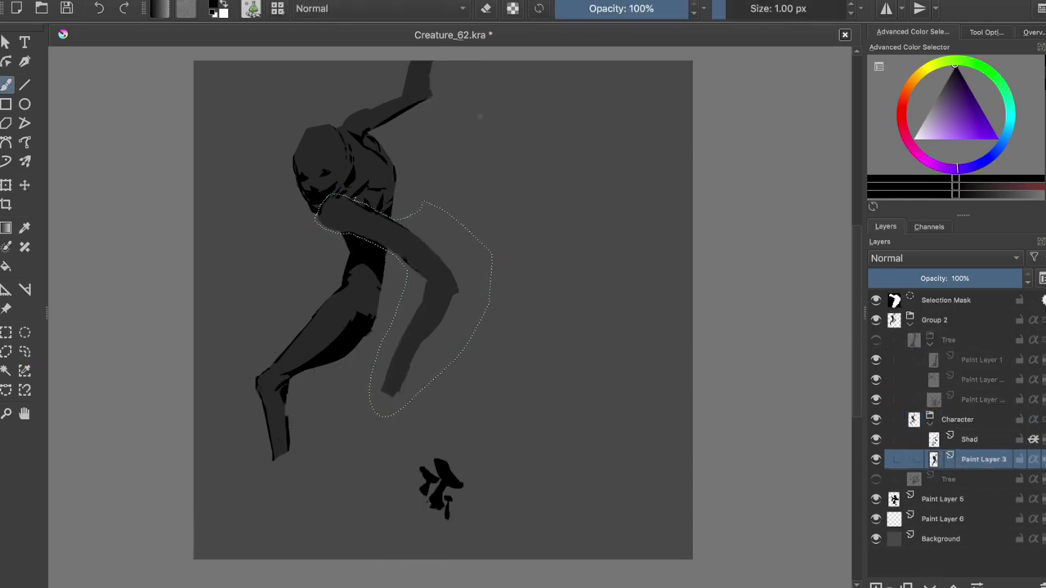
key("Delete")
key("ctrl+shift+a")
Show the Tree layers again and move Paint Layer 5 into Group 2 above Character
left_click(876, 460)
left_click(876, 320)
left_click(903, 462)
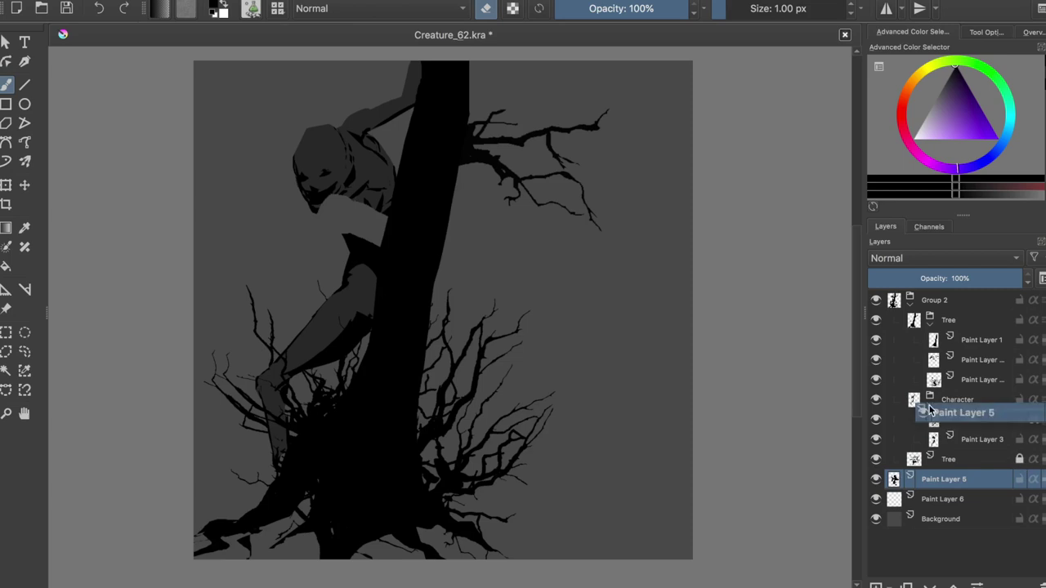
left_click_drag(939, 480, 940, 402)
left_click(876, 478)
Paste the arm into Group 2, group it, and add an alpha-locked paint layer
left_click(939, 300)
key("ctrl+v")
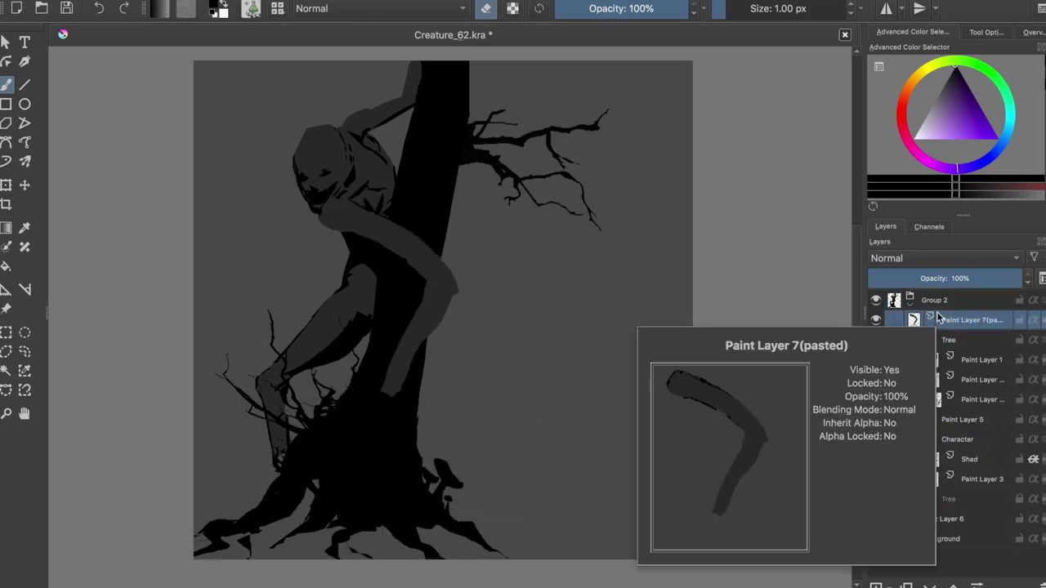
key("ctrl+g")
key("Insert")
left_click(1023, 339)
Rename the new group 'Arm' and paint dark grey strokes near the hand
key("ctrl+s")
double_click(953, 319)
type("Arm")
key("Return")
left_click(977, 519)
left_click(268, 390, "ctrl")
left_click_drag(268, 389, 288, 425)
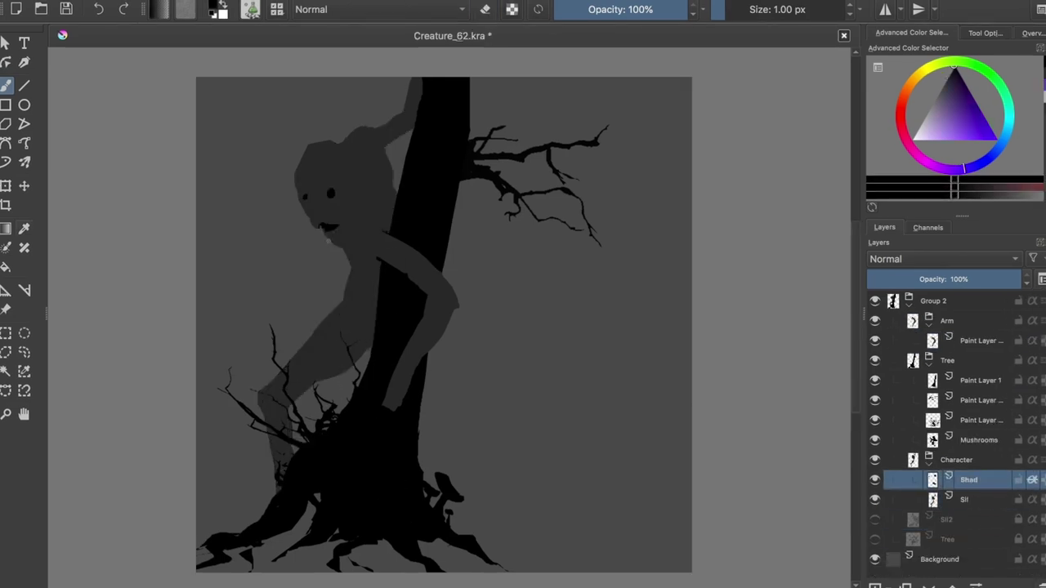
Shade the head's edge, the neck, and the mouth and cheek in dark grey
left_click_drag(297, 195, 348, 144)
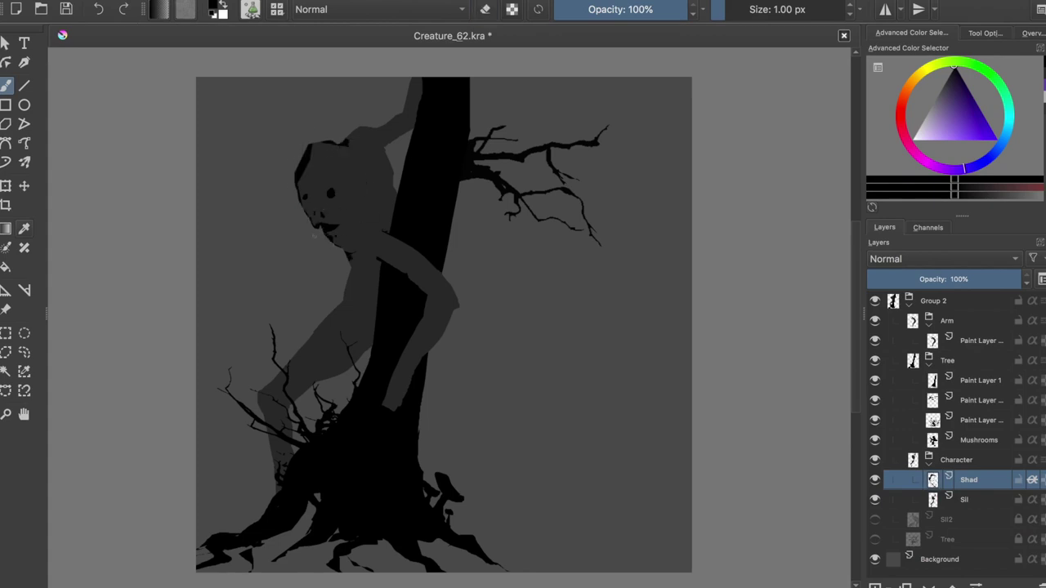
left_click_drag(363, 247, 350, 276)
left_click_drag(335, 209, 351, 216)
left_click(366, 219, "ctrl")
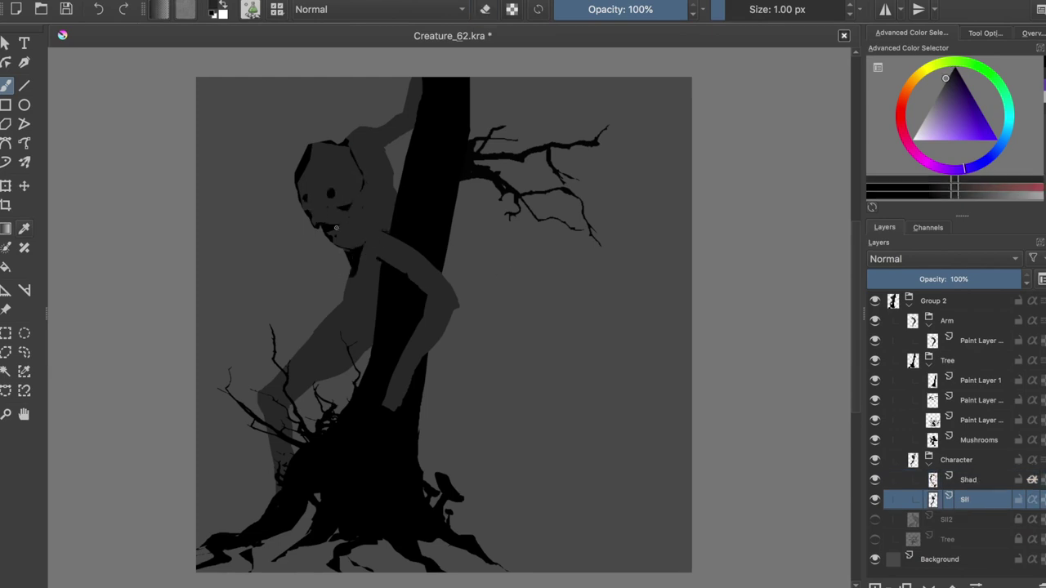
Mirror-check the drawing, compare with the Sil layer toggled, and save
key("Page_Down")
key("d")
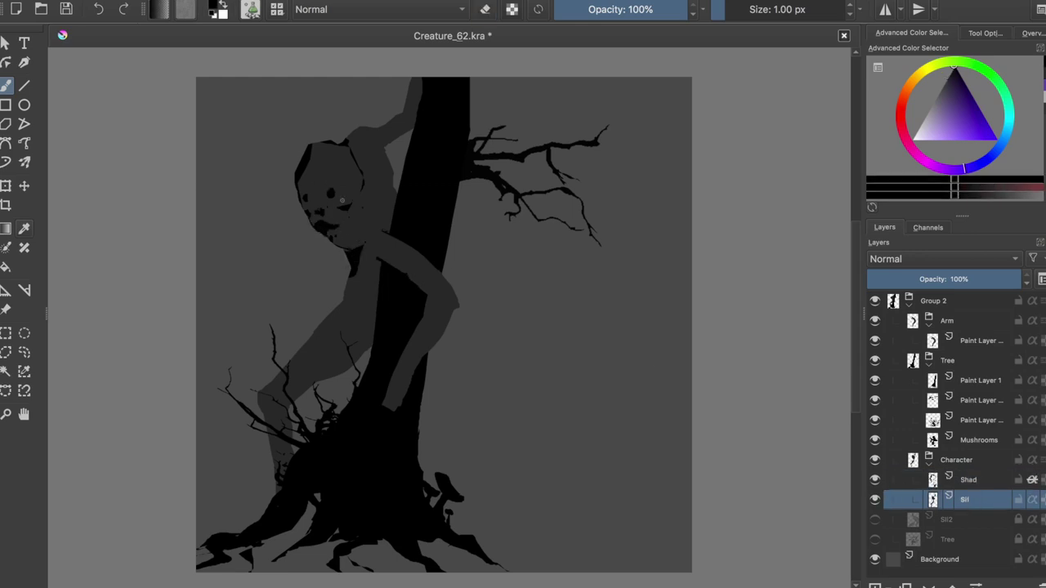
key("m")
key("e")
left_click(874, 499)
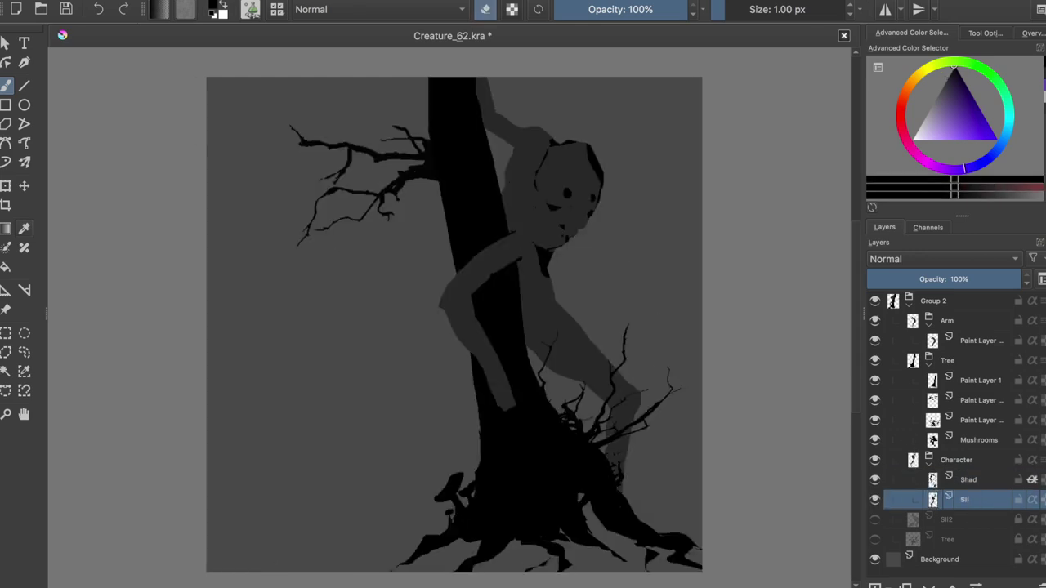
key("Page_Up")
key("e")
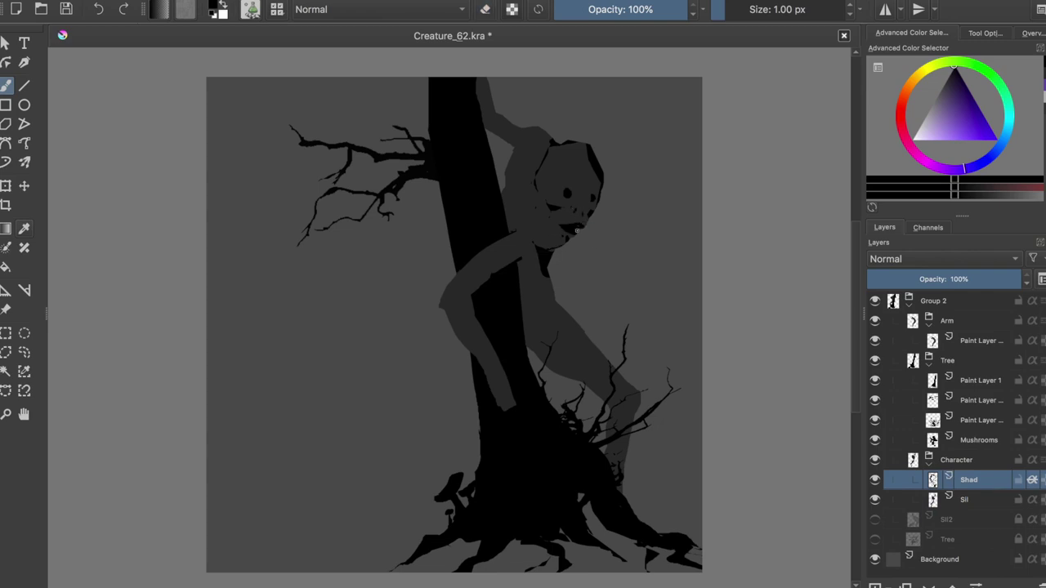
key("m")
key("ctrl+s")
Shade the torso, paint spiky hair, and clip the Shad strokes to the silhouette
left_click_drag(376, 257, 356, 320)
left_click_drag(366, 282, 347, 328)
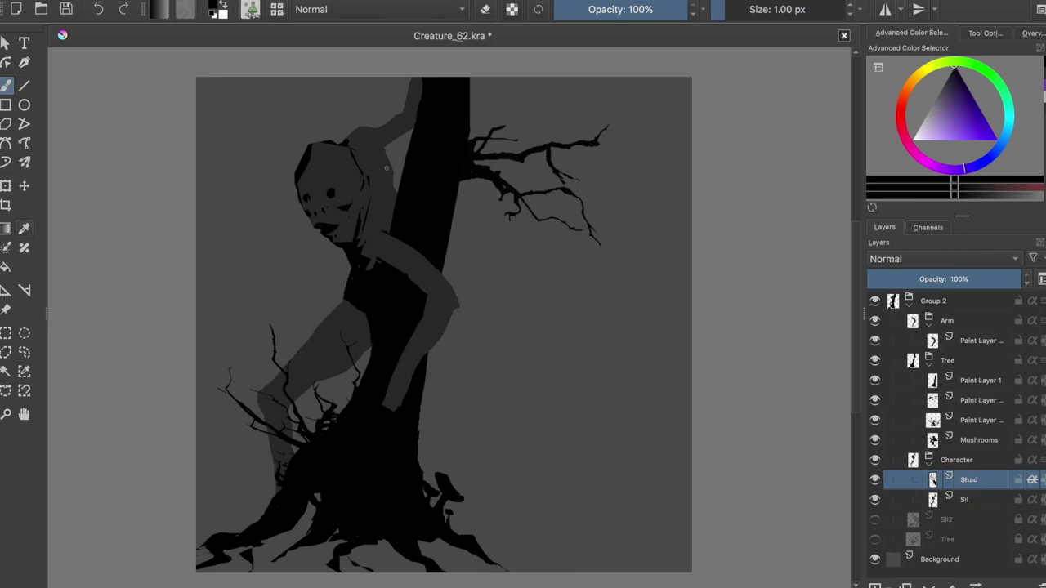
mouse_move(288, 163)
left_mouse_down()
mouse_move(360, 131)
mouse_move(392, 190)
left_mouse_up()
key("Page_Down")
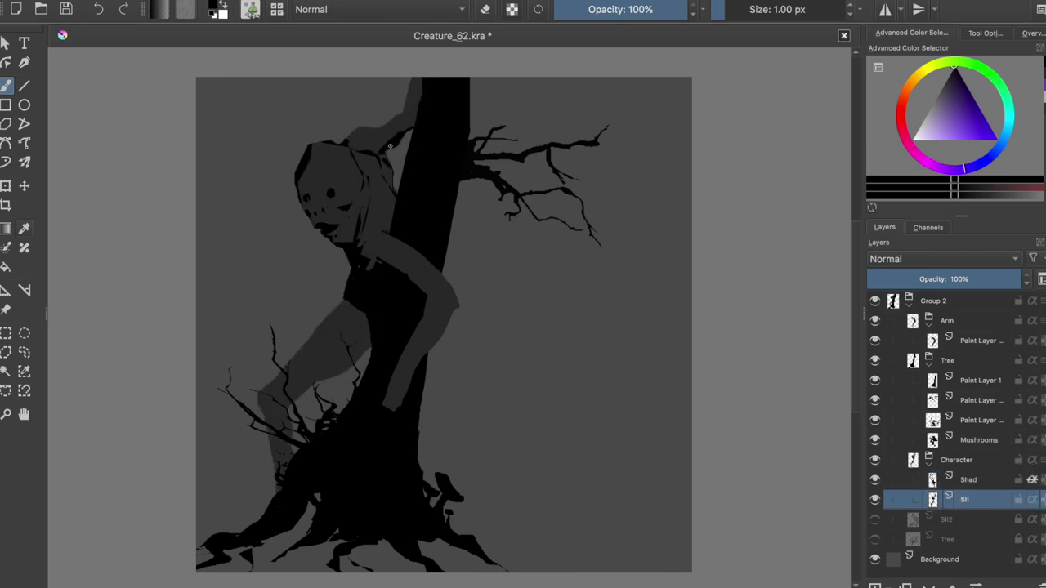
key("e")
key("ctrl+z")
key("ctrl+shift+z")
key("e")
Erase and repaint the arm's edges where it crosses the trunk
left_click(937, 341)
key("e")
mouse_move(390, 235)
left_mouse_down()
mouse_move(392, 266)
mouse_move(396, 227)
left_mouse_up()
key("e")
key("e")
left_click_drag(397, 273, 408, 284)
key("e")
left_click_drag(399, 223, 388, 235)
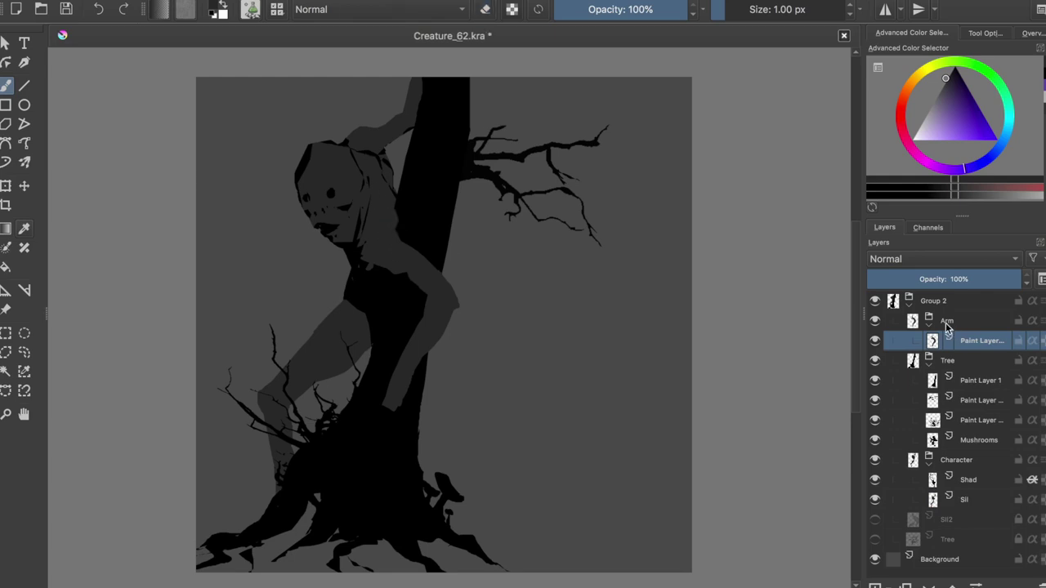
Merge the arm layer into Sil and ungroup, leaving Character at the top
left_click_drag(956, 460, 940, 342)
left_click(980, 380)
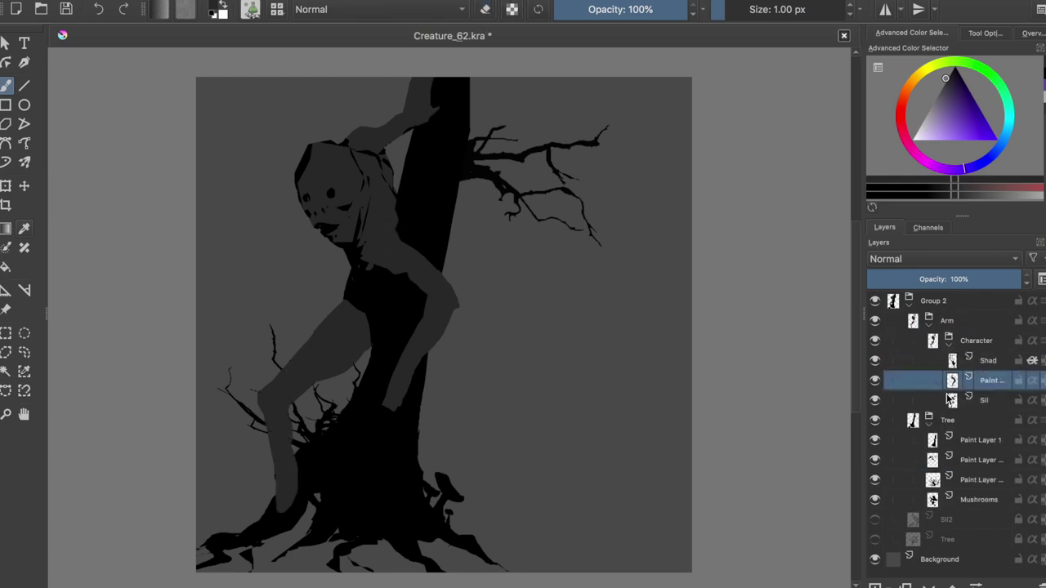
key("ctrl+e")
left_click_drag(946, 320, 927, 304)
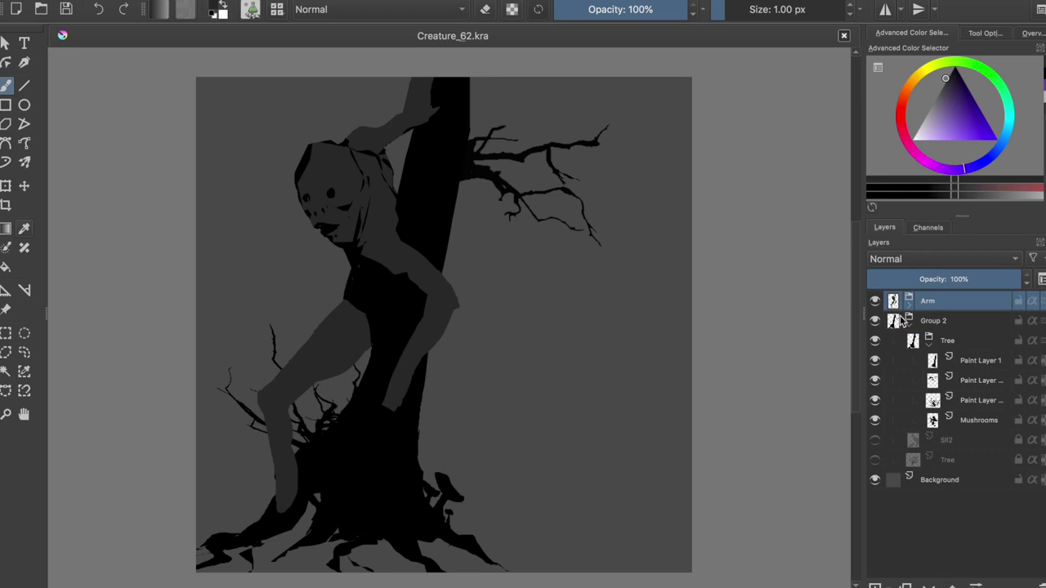
key("ctrl+alt+g")
Save, then briefly try and cancel a hue/saturation adjustment on the Shad layer
left_click(947, 321)
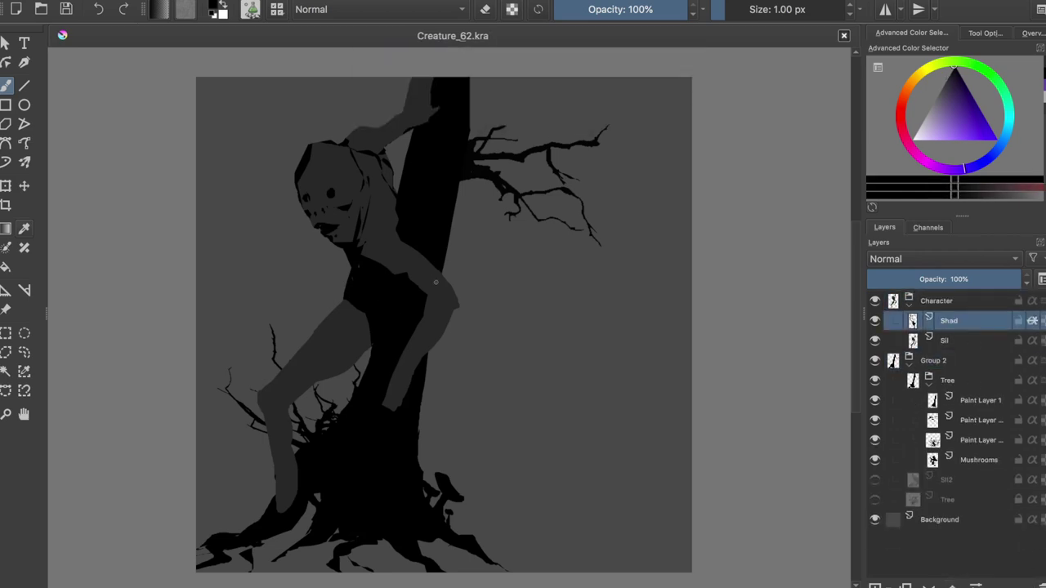
key("ctrl+s")
left_click(933, 361)
left_click(945, 323)
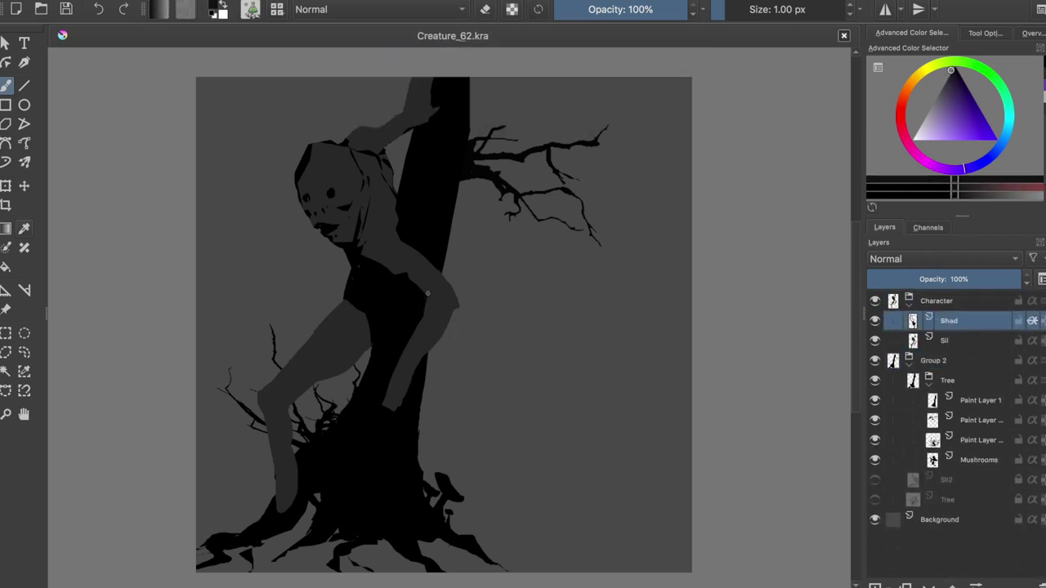
key("ctrl+u")
key("Escape")
key("Page_Down")
left_click(953, 322)
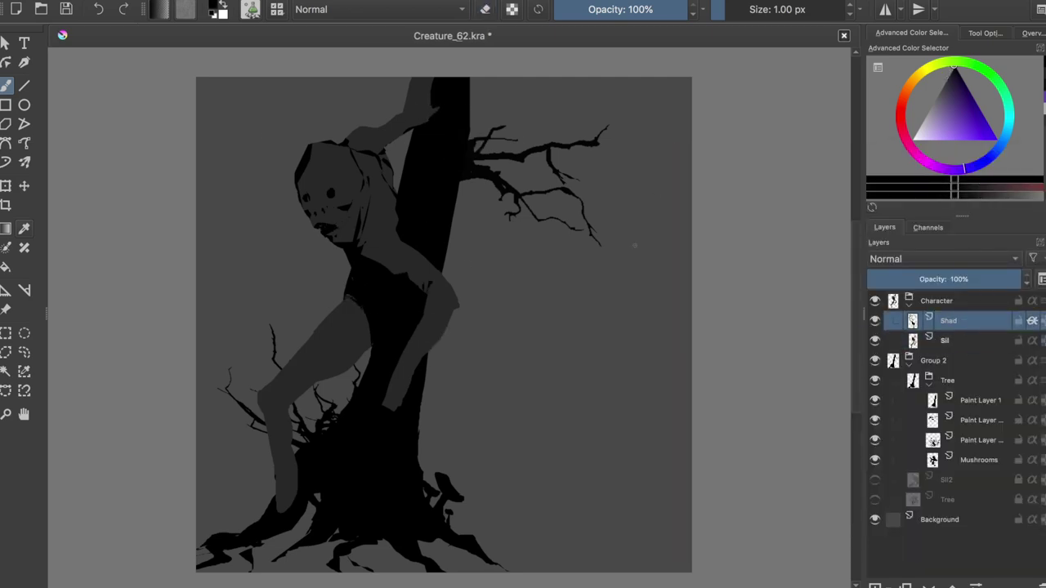
left_click(940, 339)
key("Page_Up")
Shade along the leg and darken the upper edge of the raised arm
mouse_move(349, 295)
left_mouse_down()
mouse_move(310, 465)
mouse_move(286, 498)
left_mouse_up()
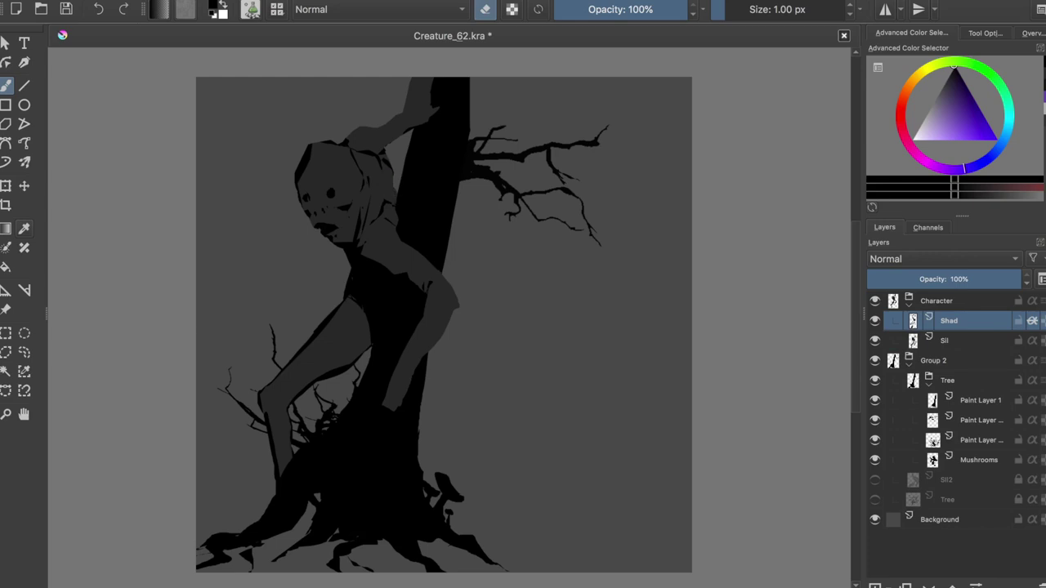
left_click(389, 179, "ctrl")
key("Page_Down")
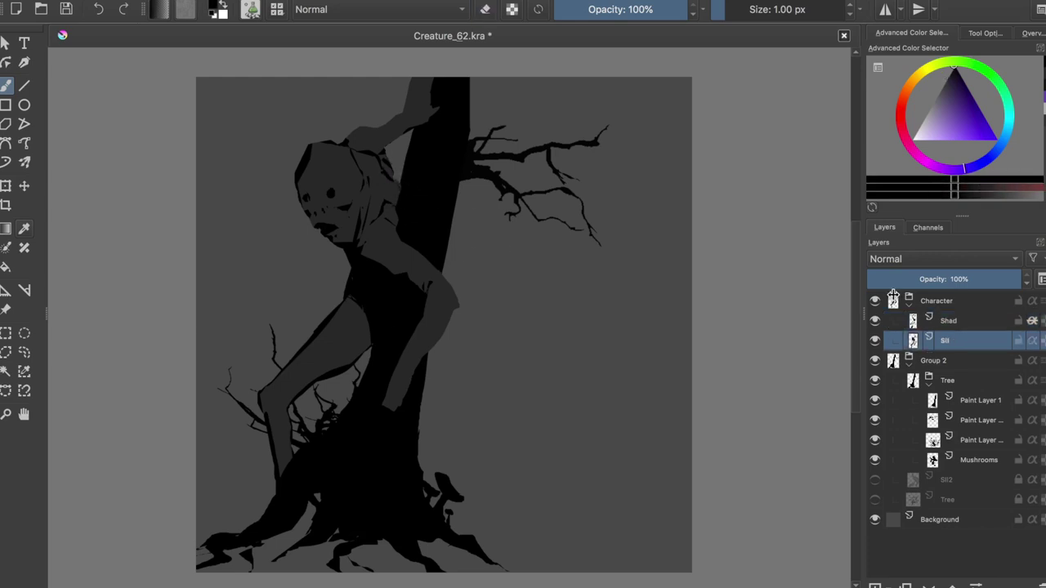
key("Page_Up")
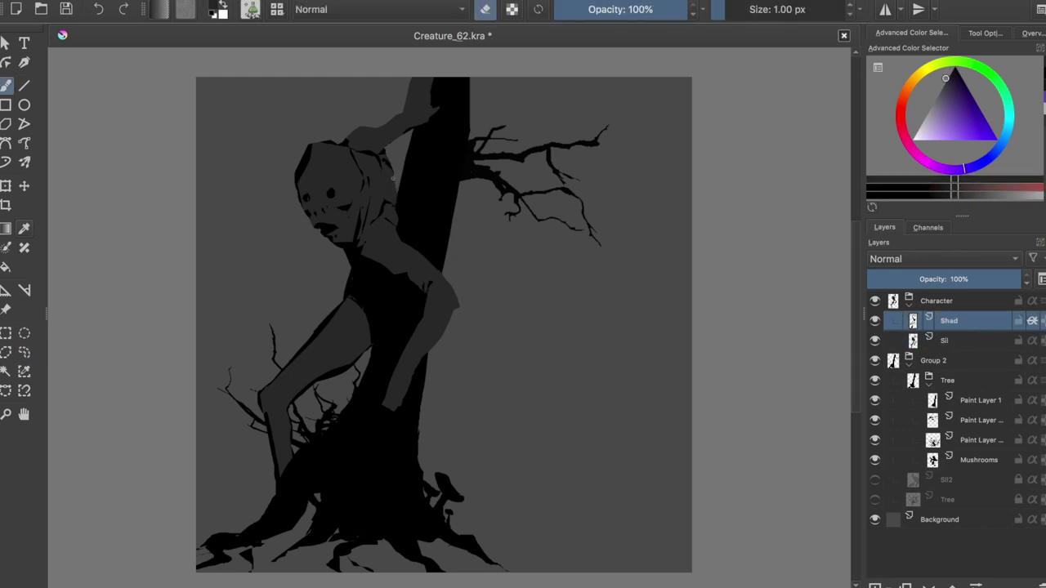
left_click(400, 200, "ctrl")
mouse_move(348, 140)
left_mouse_down()
mouse_move(405, 104)
mouse_move(410, 78)
left_mouse_up()
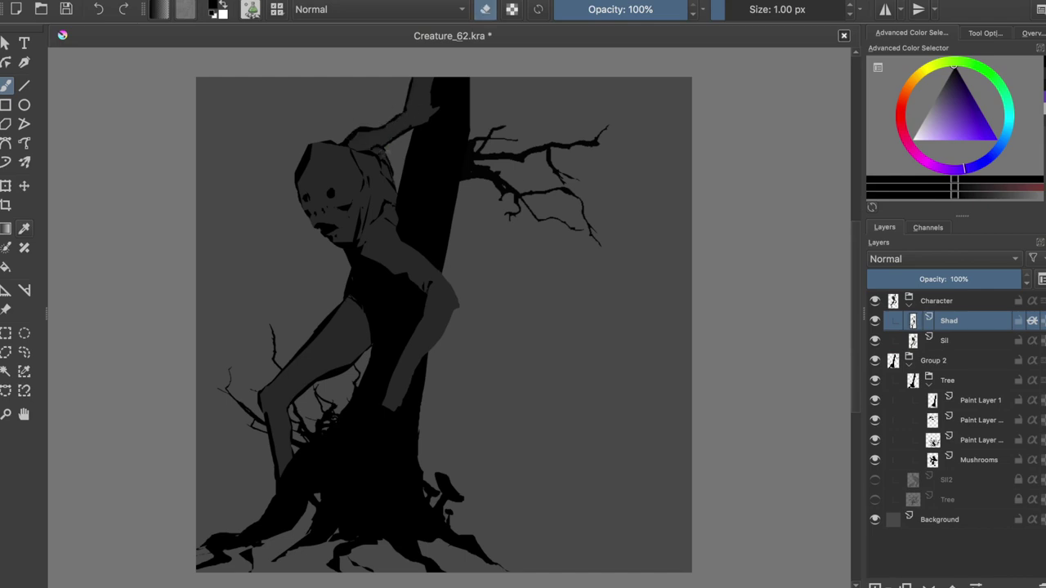
In mirrored view, touch up the hood edge, then reset the colour to black
key("m")
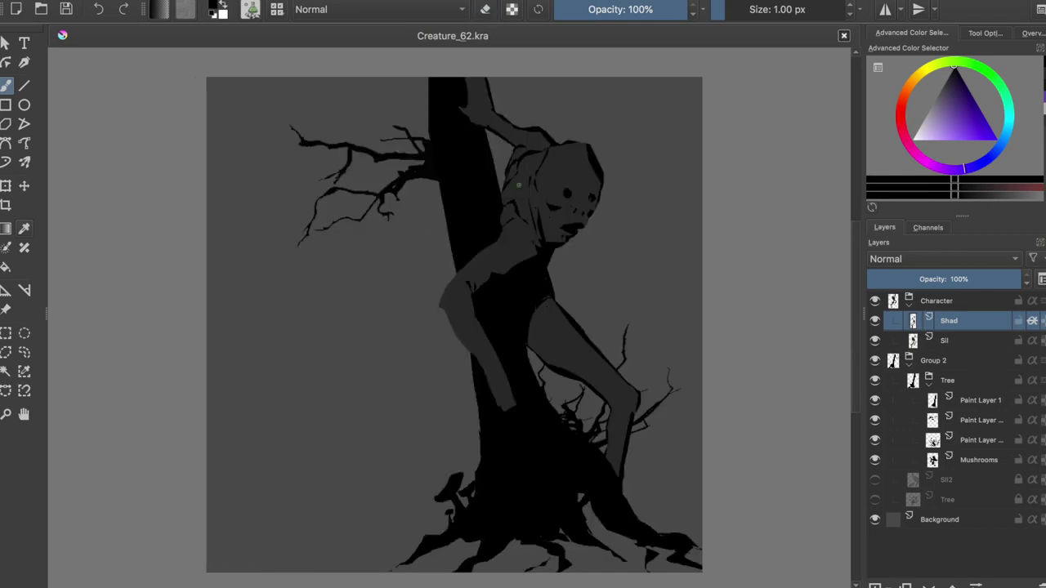
key("e")
left_click_drag(543, 161, 528, 177)
key("ctrl+z")
left_click_drag(596, 157, 592, 182)
key("m")
key("x")
key("e")
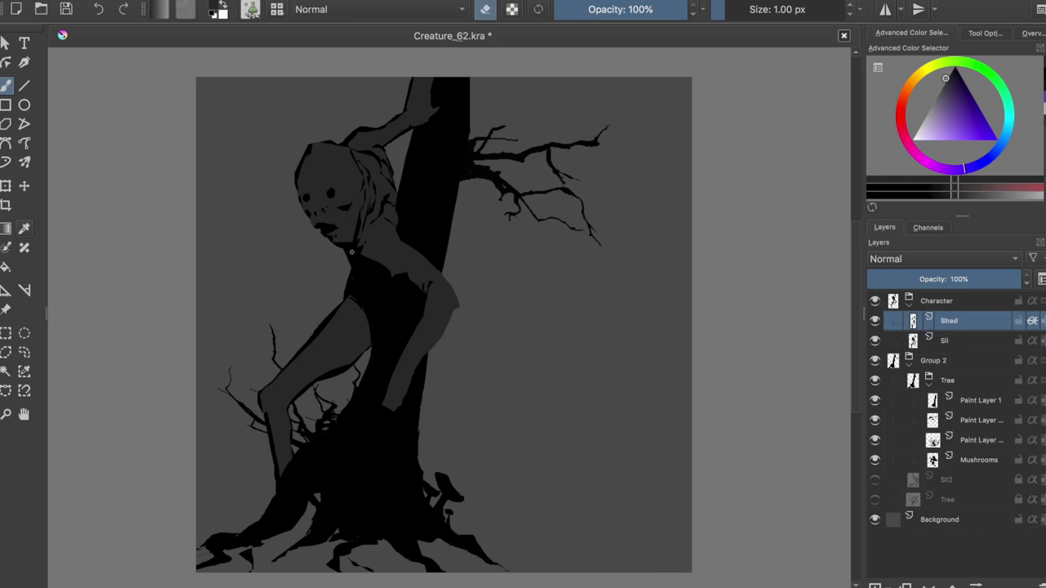
key("e")
key("d")
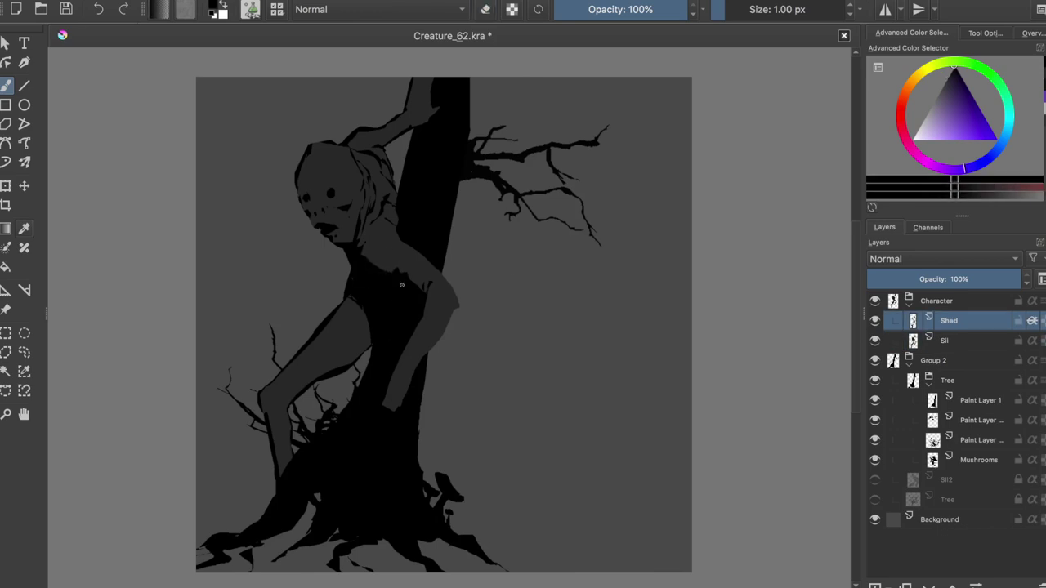
Shade the shoulder and upper arm in black on the Shad layer
key("Page_Down")
key("e")
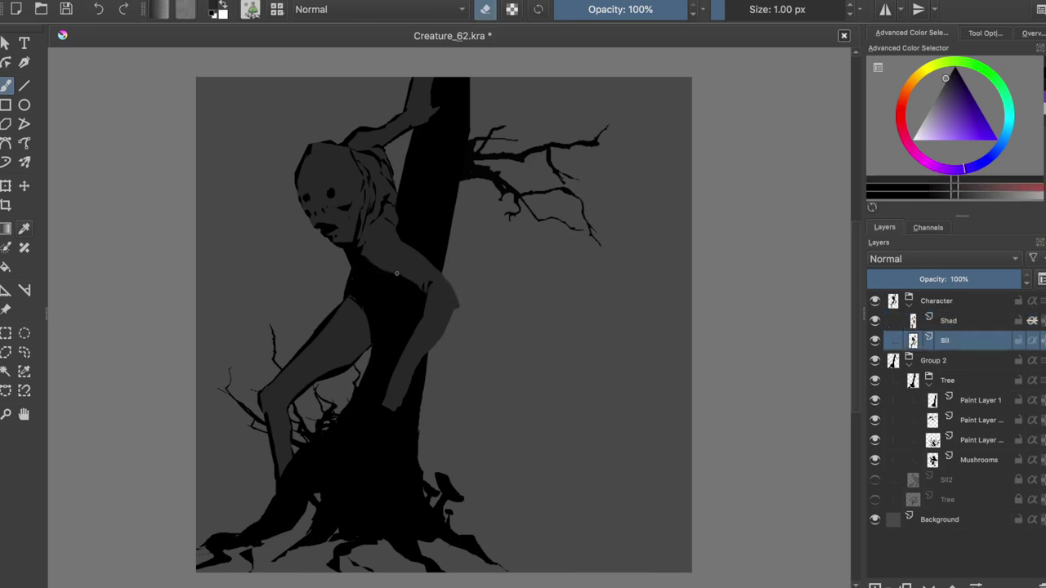
key("Page_Up")
key("e")
key("d")
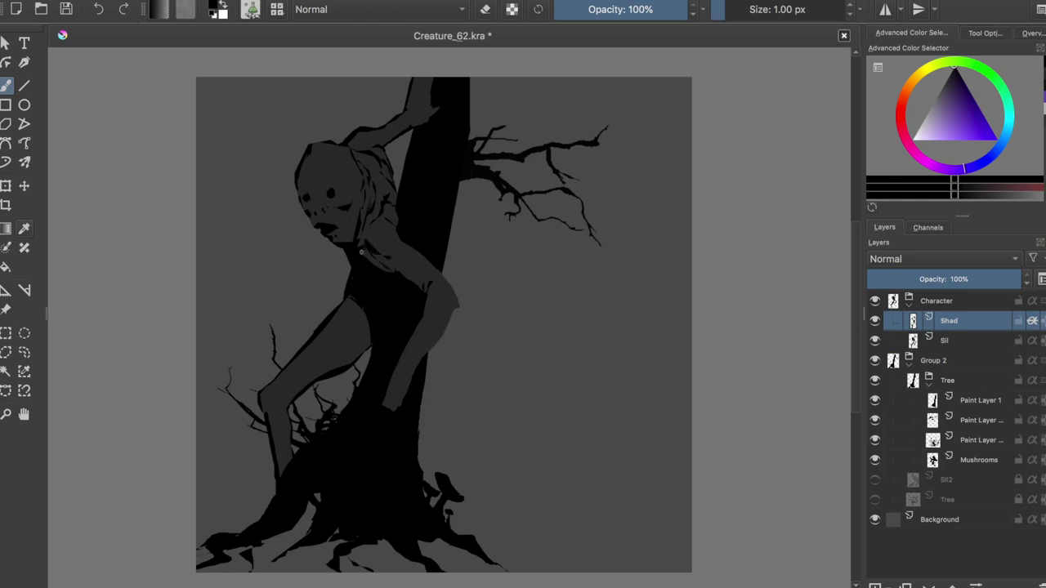
mouse_move(399, 268)
left_mouse_down()
mouse_move(438, 281)
mouse_move(445, 316)
left_mouse_up()
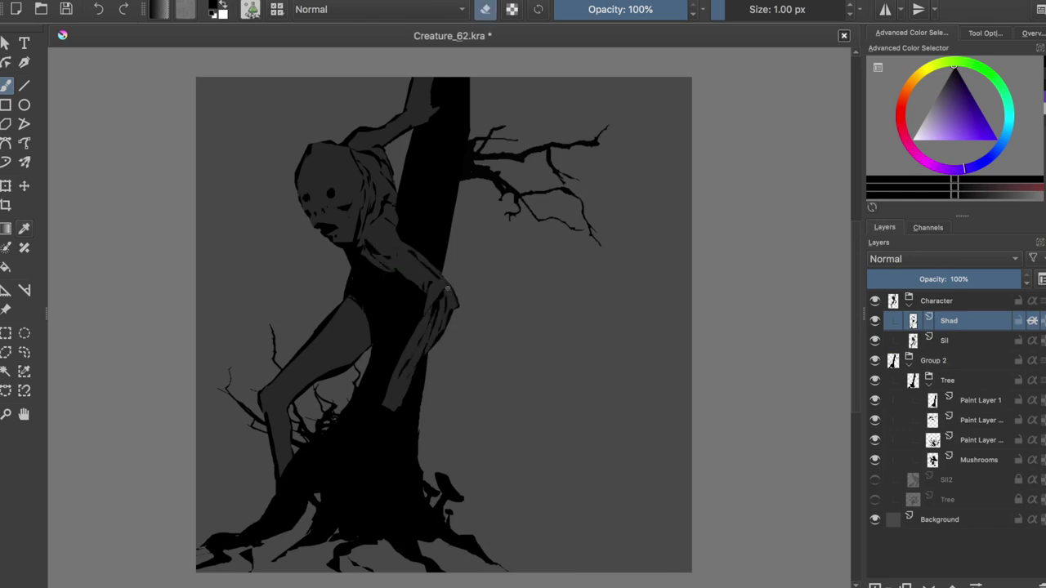
Save the painting and toggle between the Sil and Shad layers and eraser mode
key("e")
key("e")
key("e")
key("ctrl+s")
key("m")
key("m")
key("Page_Down")
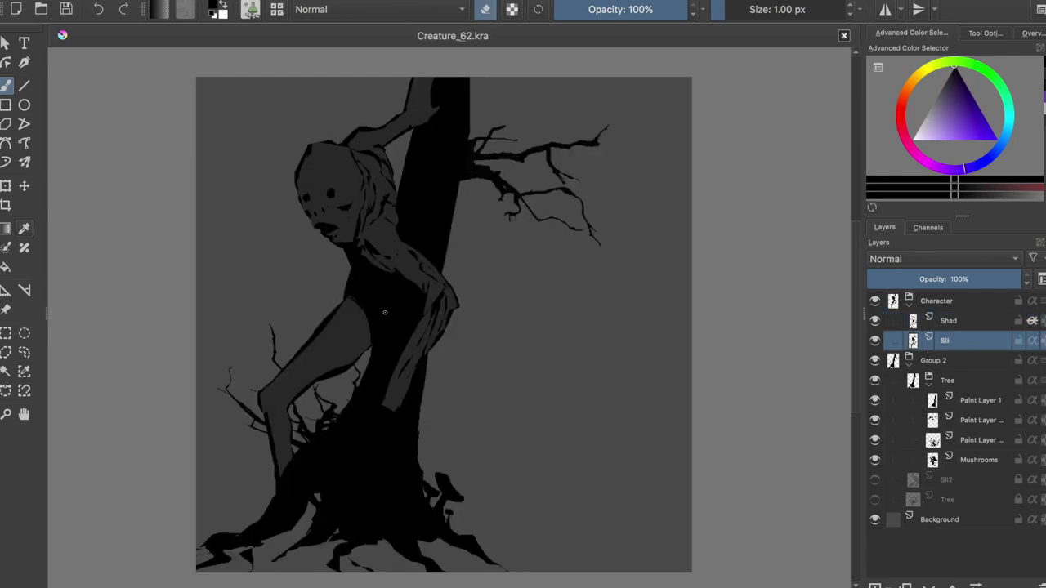
key("e")
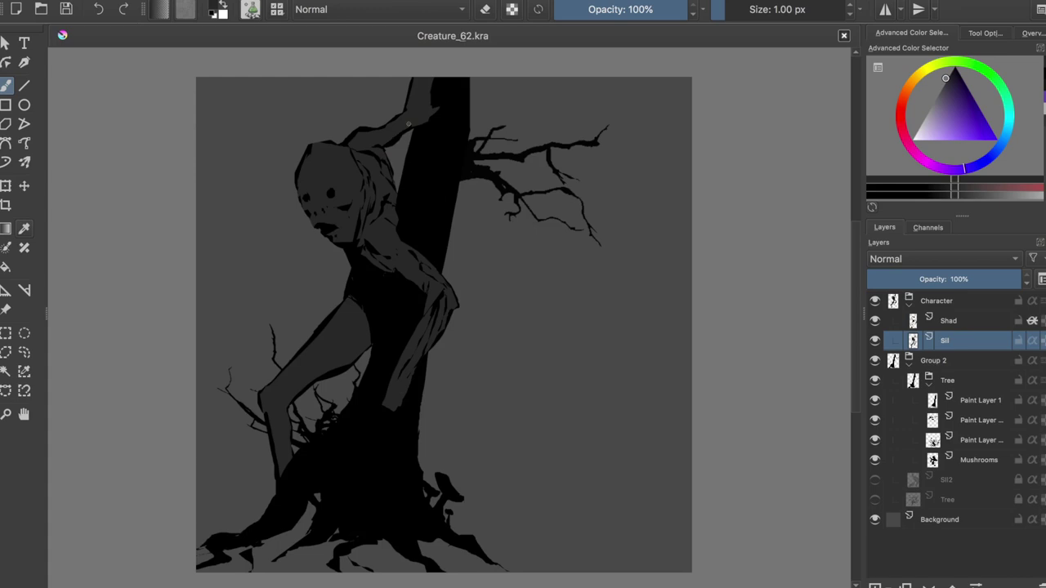
key("Page_Up")
key("e")
key("e")
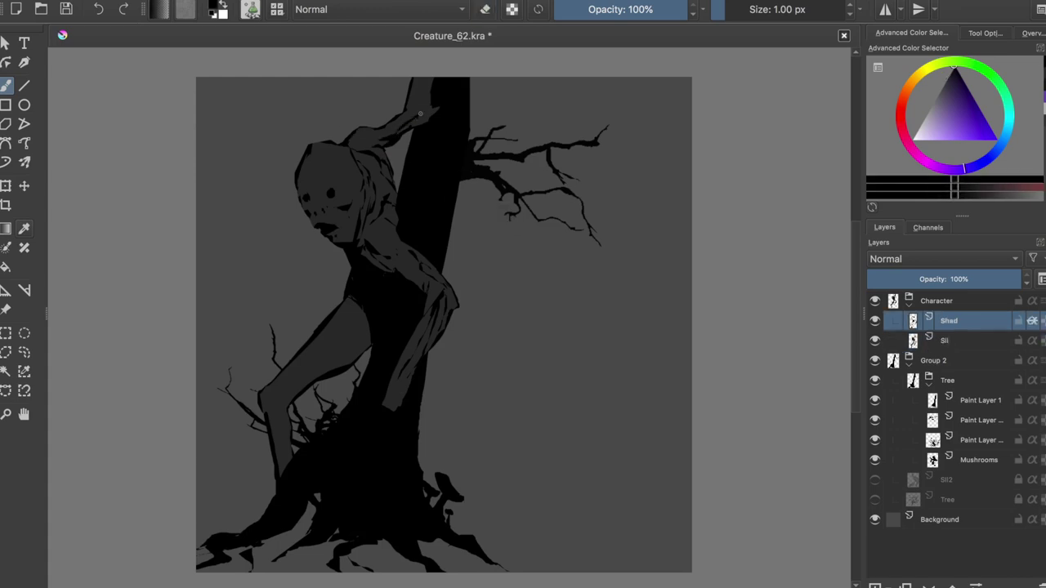
Paint light shading strokes on the shoulder and chest, erasing a bit near the shoulder
key("e")
key("e")
key("m")
key("e")
key("e")
key("e")
key("e")
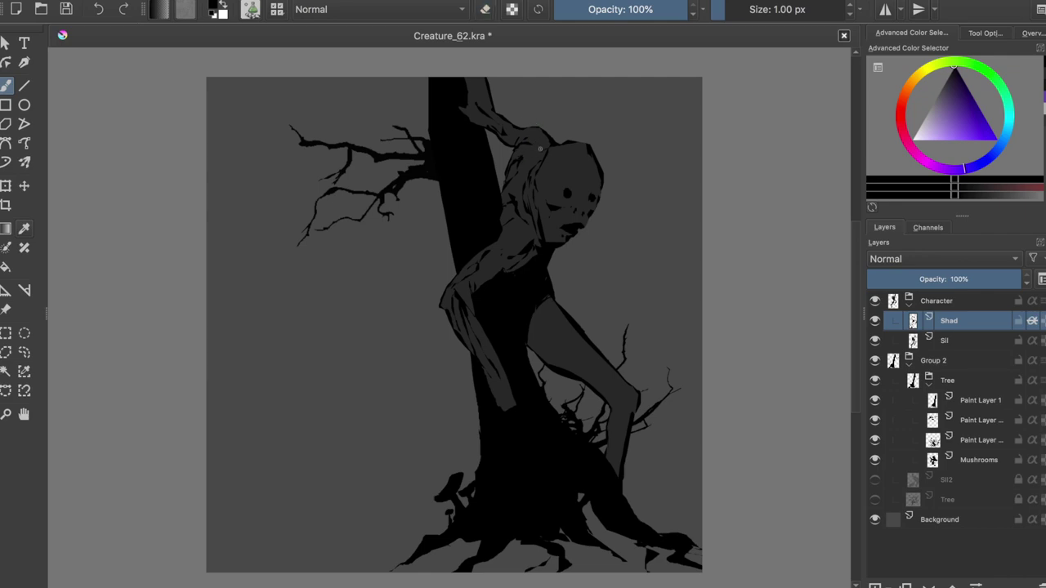
key("m")
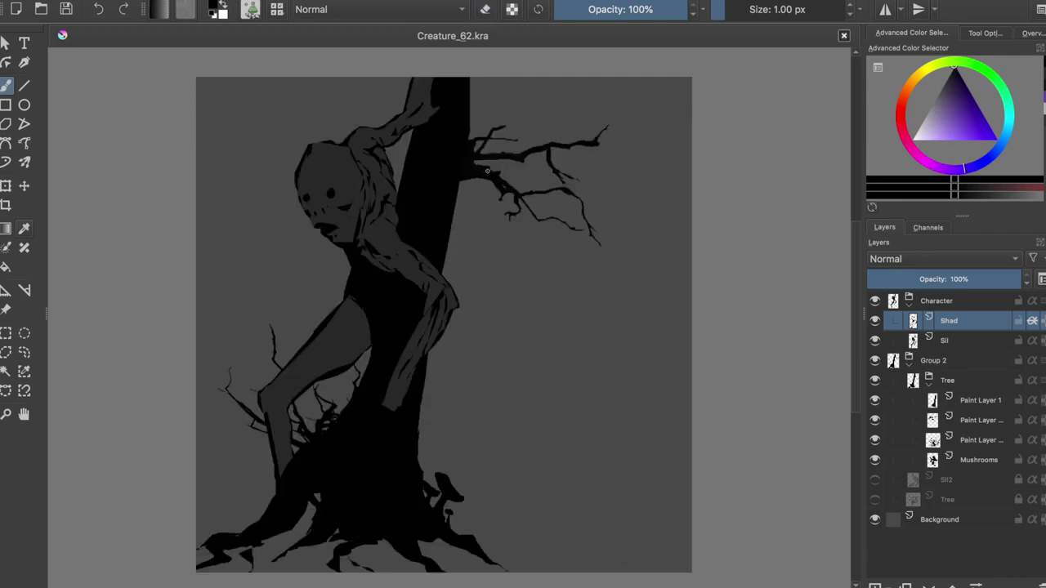
key("e")
key("e")
key("e")
key("e")
key("m")
left_click_drag(512, 139, 493, 173)
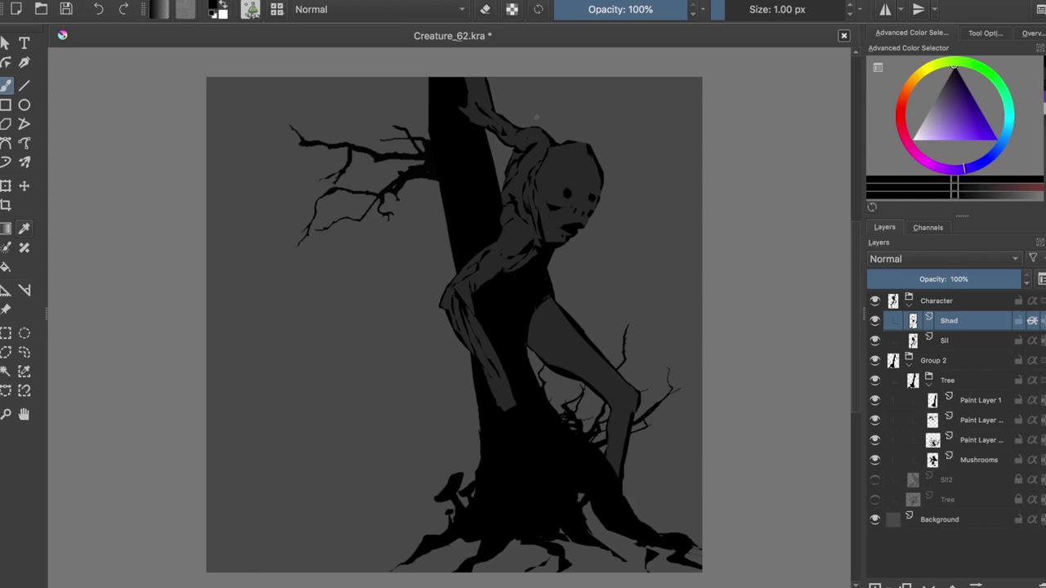
left_click_drag(520, 215, 492, 245)
key("e")
left_click_drag(534, 158, 527, 146)
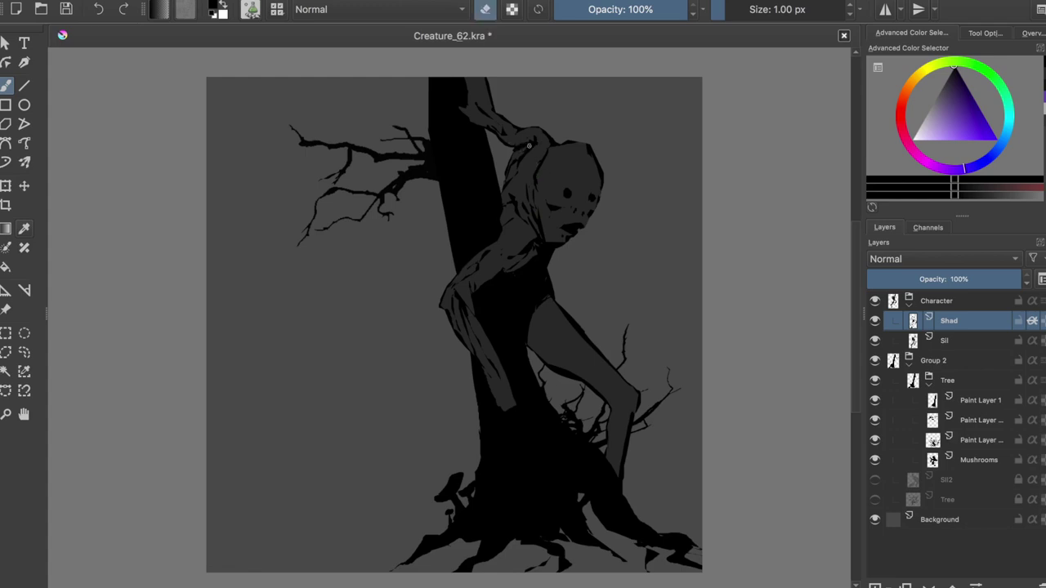
Paint light strokes along the creature's thigh and fingers, saving the painting
key("m")
key("ctrl+s")
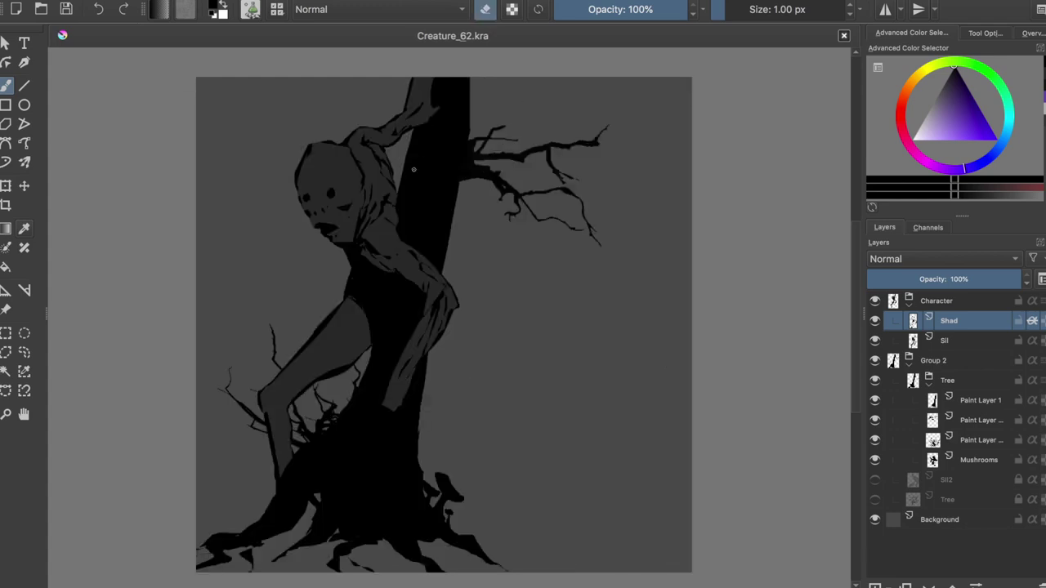
key("e")
left_click_drag(295, 383, 368, 332)
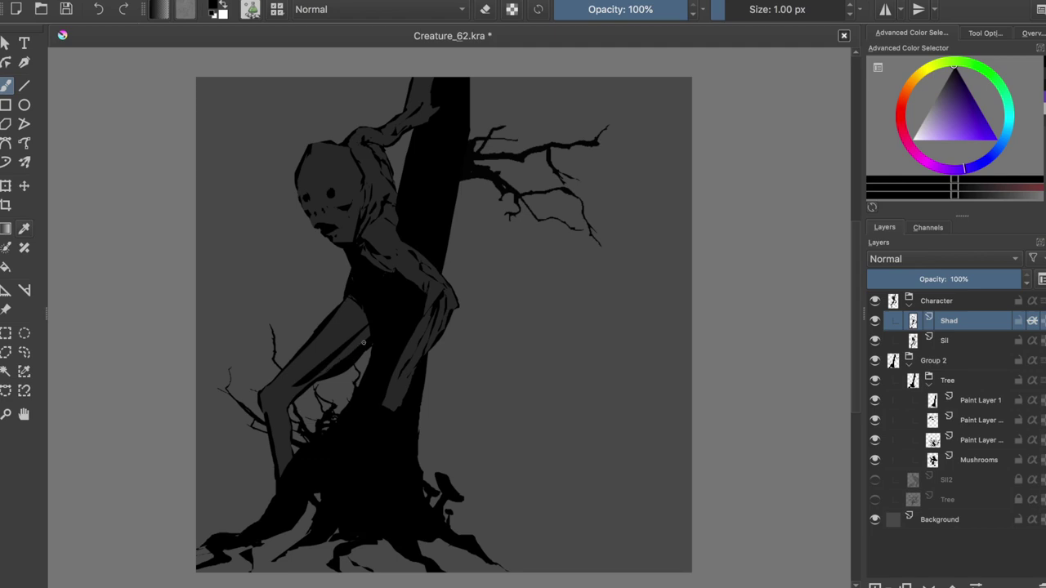
left_click_drag(278, 448, 269, 420)
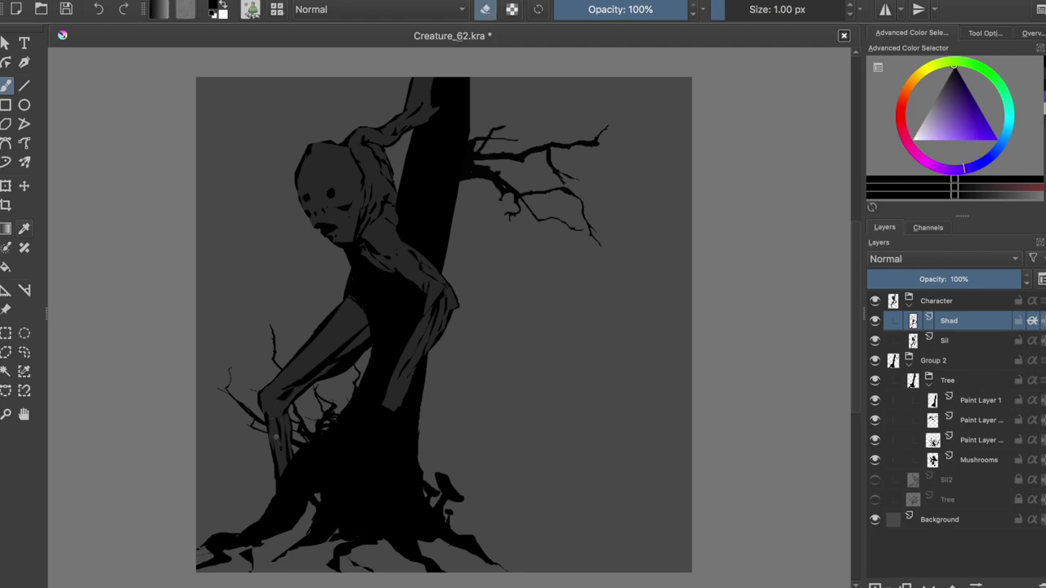
key("ctrl+s")
Add a faint light stroke up the thigh, toggling colours and eraser, then save
left_click_drag(273, 381, 336, 328)
key("x")
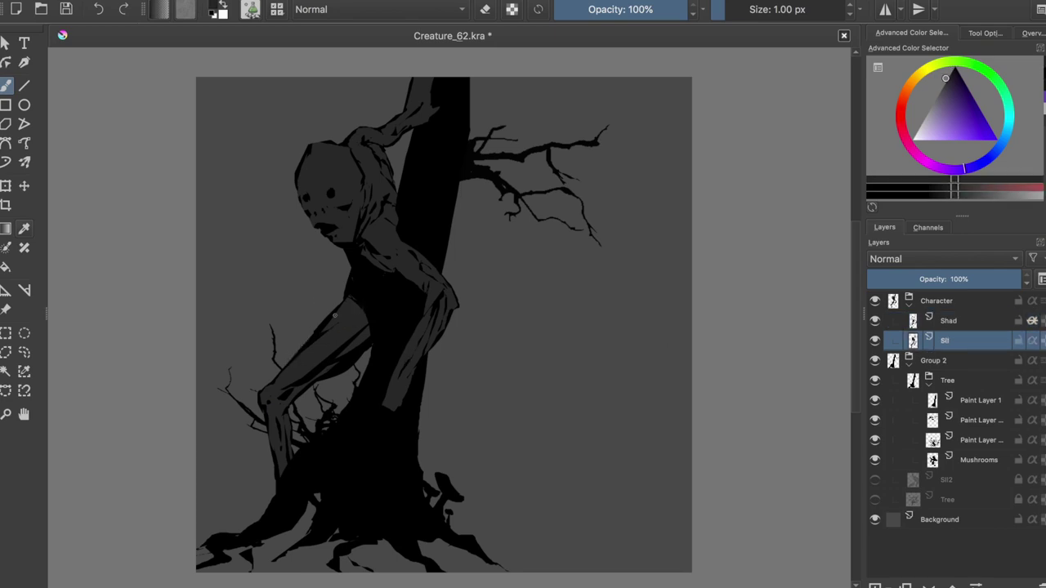
key("e")
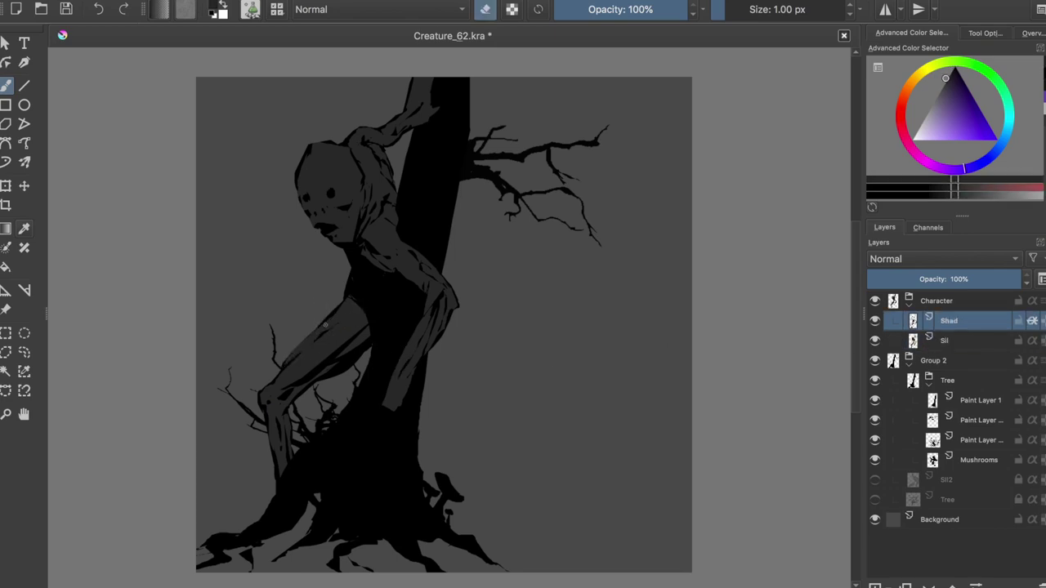
key("x")
key("e")
key("e")
key("e")
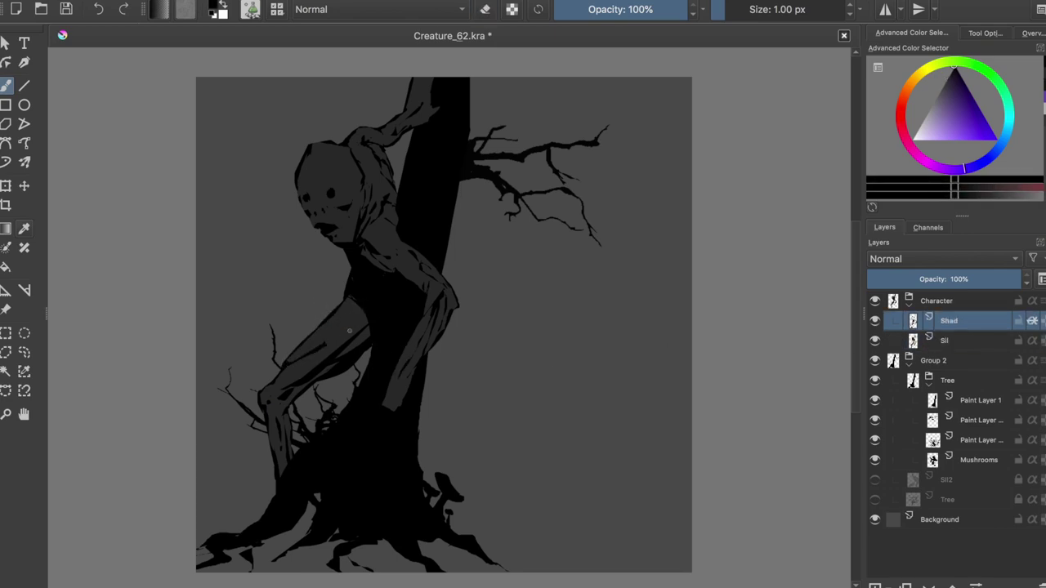
key("e")
key("e")
key("m")
key("ctrl+s")
On the Sil layer, paint lighter fingers on the gripping hand, undoing and repainting them
left_click(948, 340)
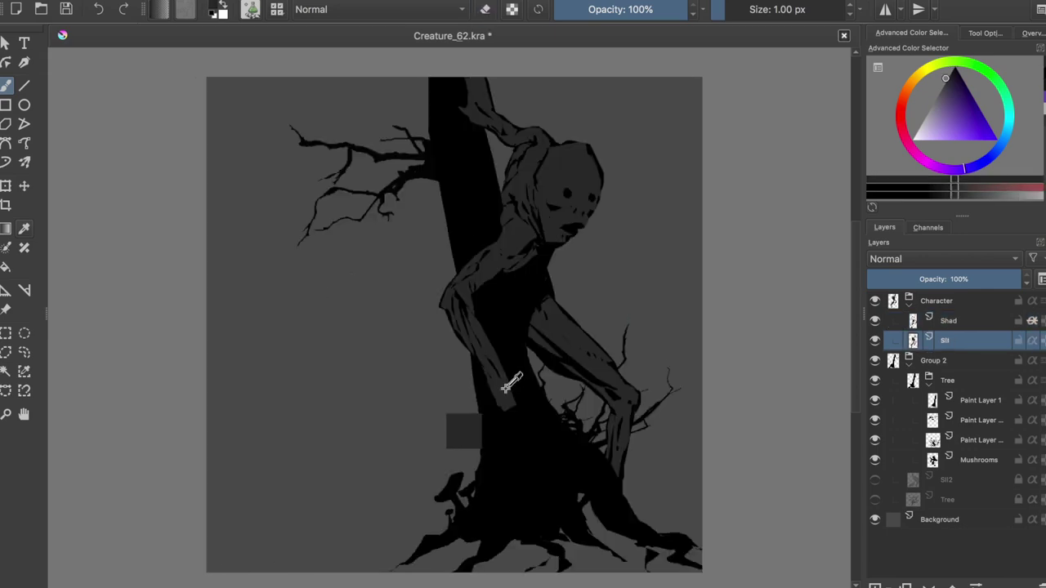
mouse_move(540, 476)
left_mouse_down()
mouse_move(523, 432)
mouse_move(541, 436)
mouse_move(510, 419)
left_mouse_up()
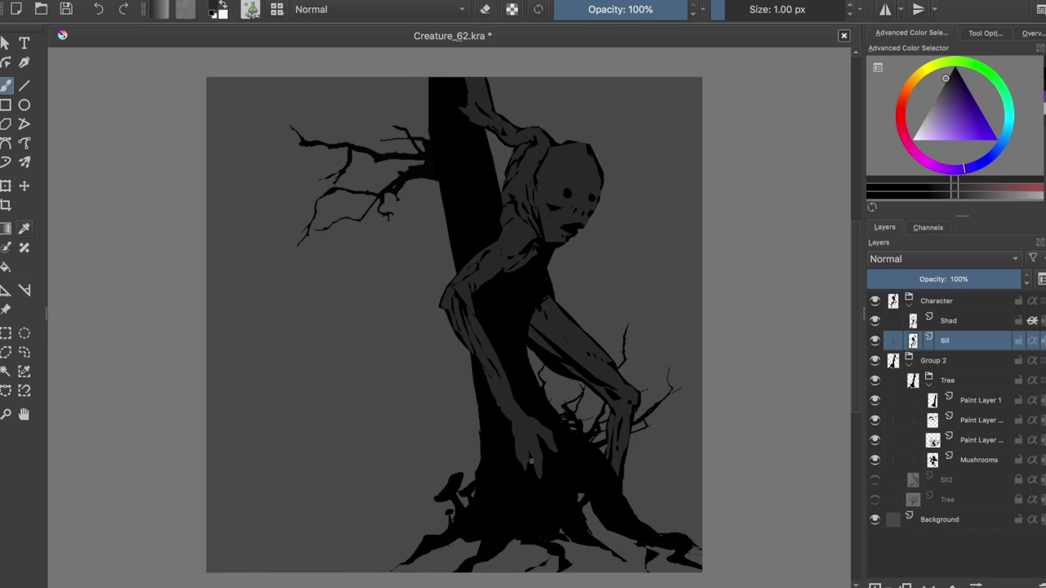
key("ctrl+z")
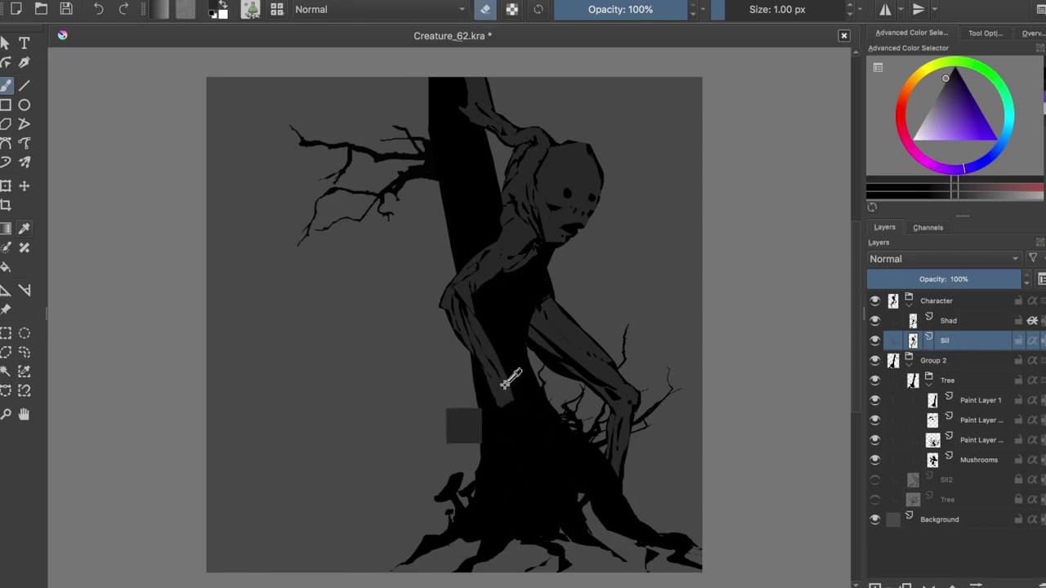
left_click_drag(512, 402, 506, 439)
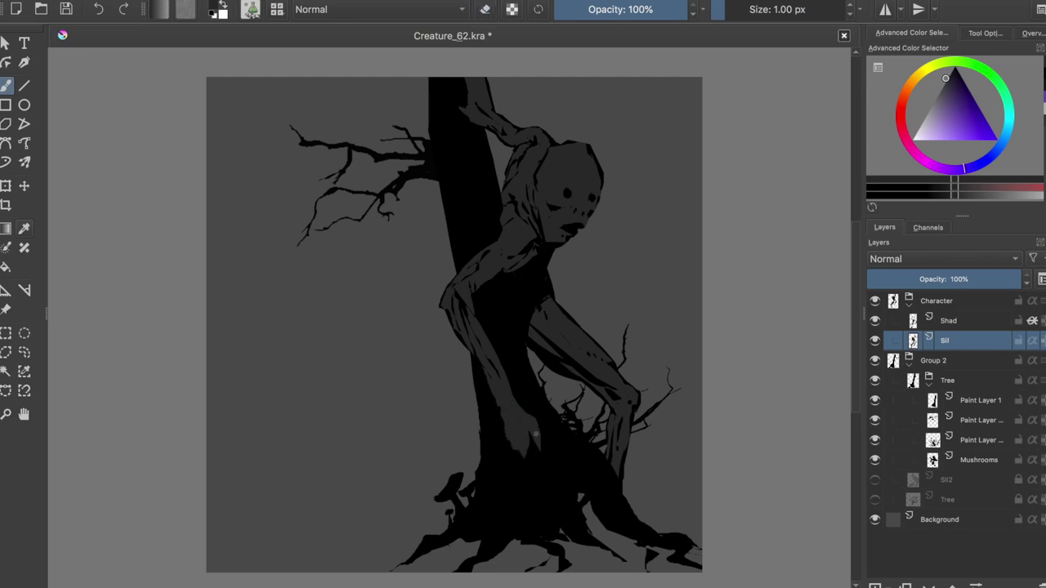
key("m")
On the Shad layer, paint small dark strokes on the face and around the eye
key("e")
key("ctrl+s")
key("Page_Up")
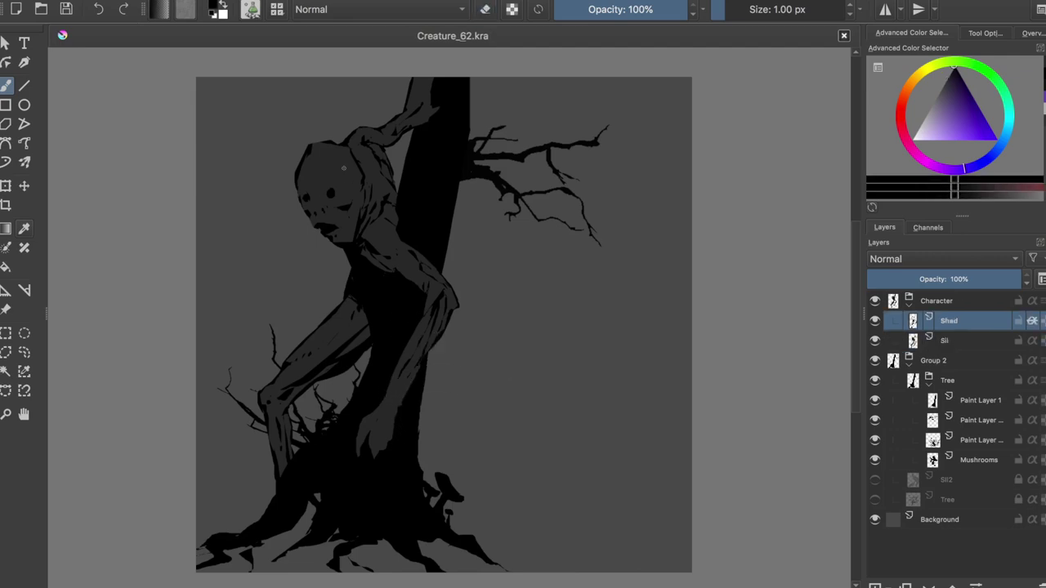
key("e")
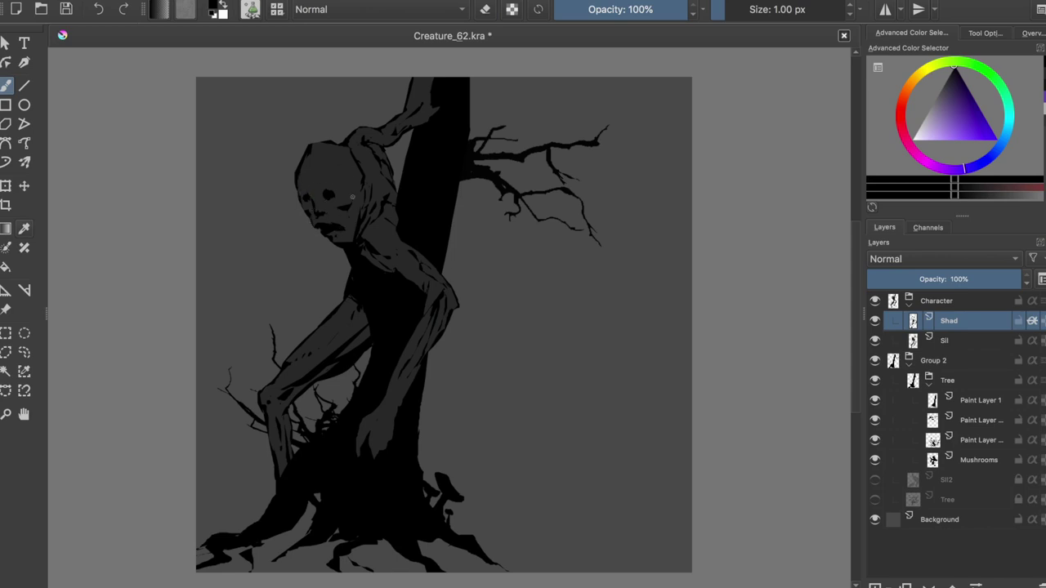
key("ctrl+s")
left_click_drag(328, 207, 320, 223)
key("ctrl+s")
left_click_drag(353, 193, 348, 201)
Add a small dark stroke near the shoulder, checking the mirrored view
key("e")
key("e")
key("e")
key("m")
key("ctrl+s")
key("e")
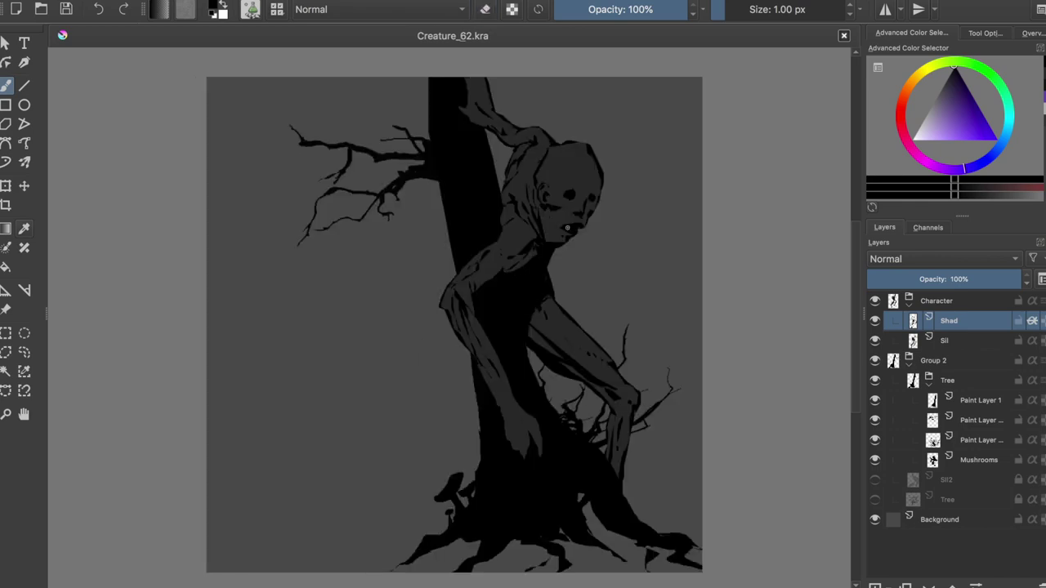
left_click_drag(517, 177, 507, 188)
key("e")
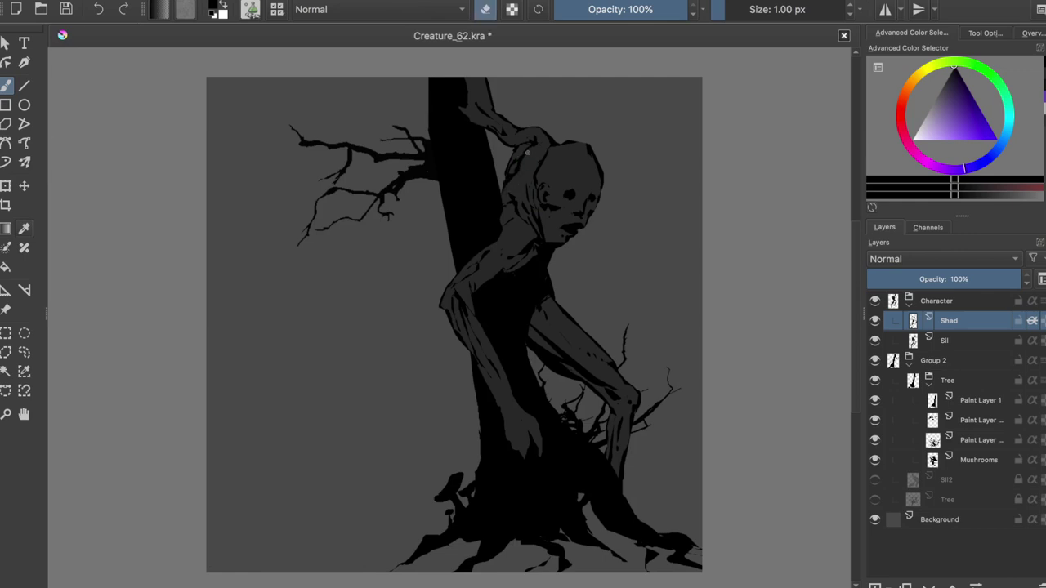
key("e")
key("e")
key("e")
key("e")
key("e")
key("m")
Back on the Shad layer, paint dark shading down the face and a mark near the eye
key("Page_Down")
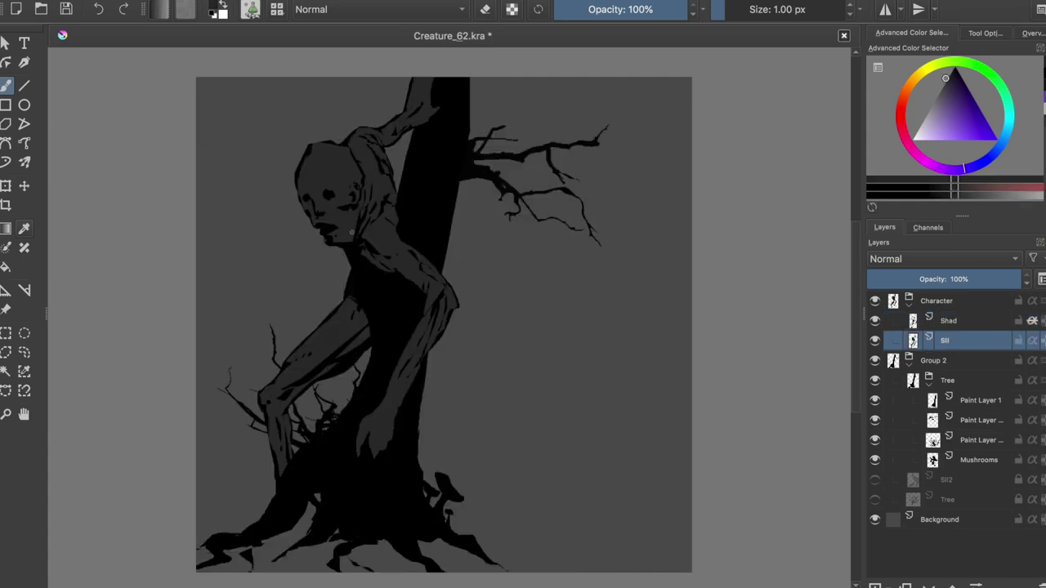
key("Page_Up")
key("e")
key("e")
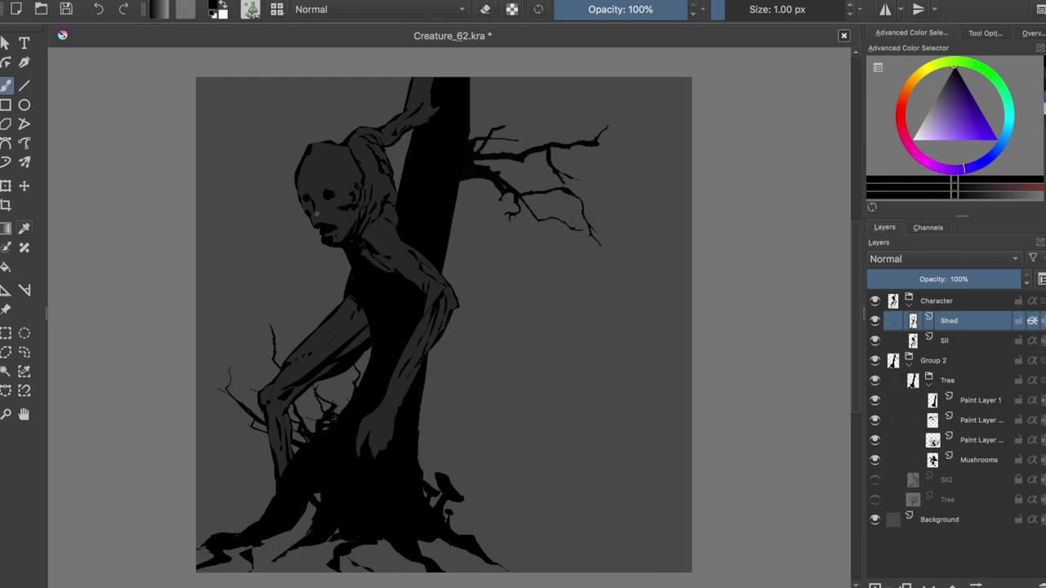
key("ctrl+s")
left_click_drag(303, 180, 310, 218)
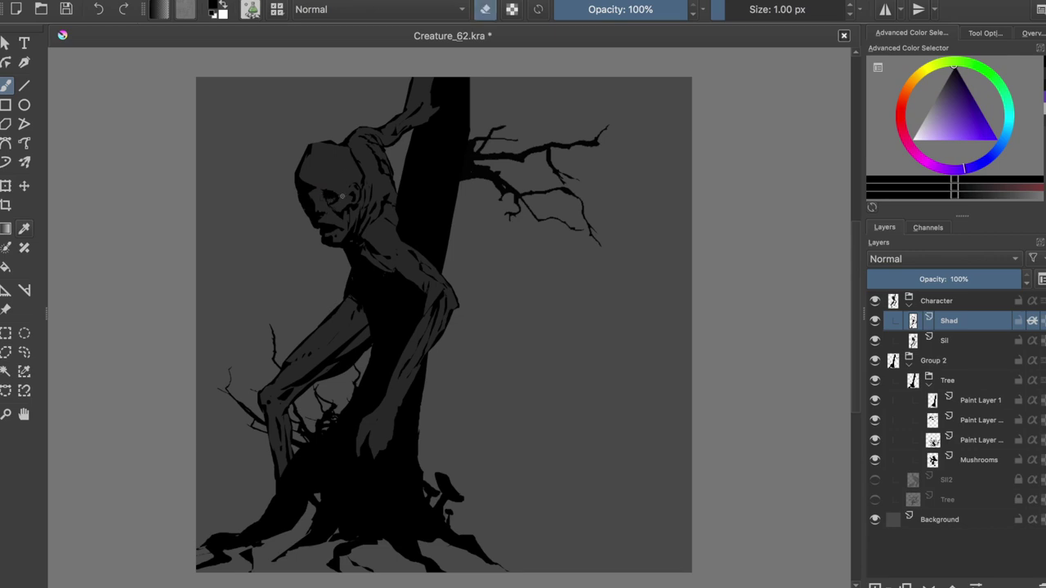
key("ctrl+s")
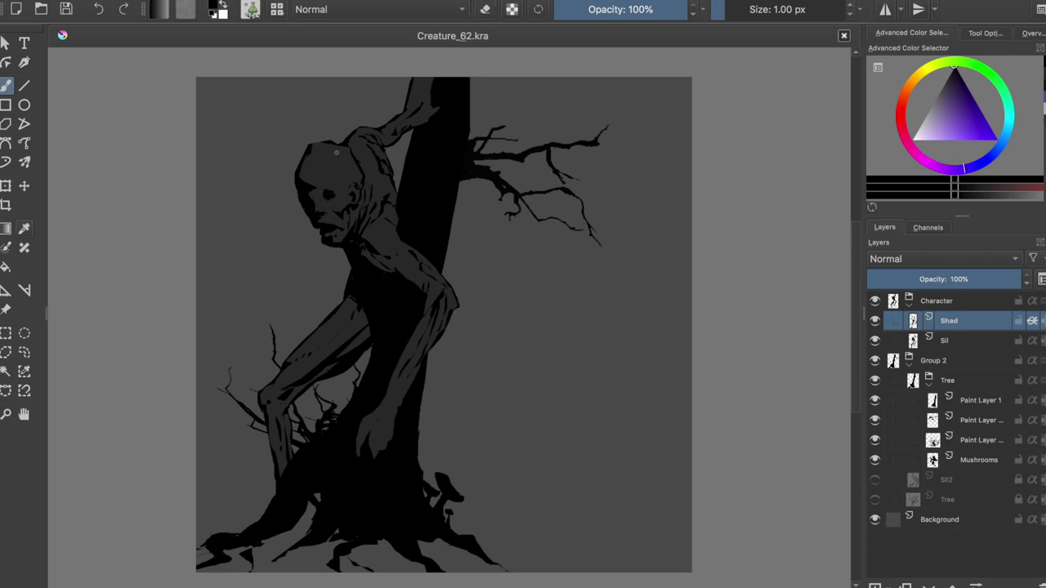
left_click_drag(332, 204, 348, 202)
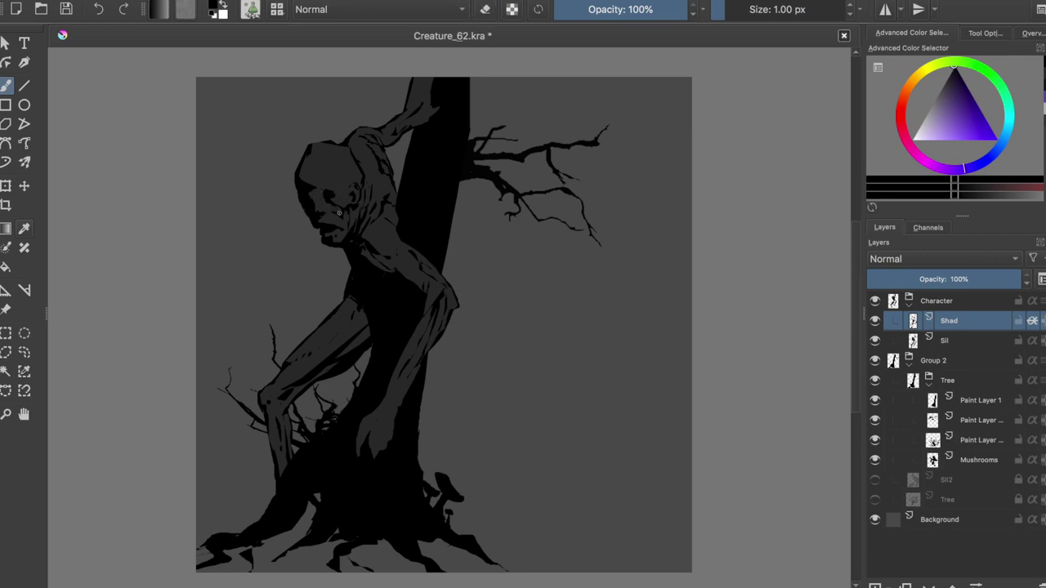
Add a dark mark on the creature's head in the mirrored view
key("e")
key("e")
key("m")
key("e")
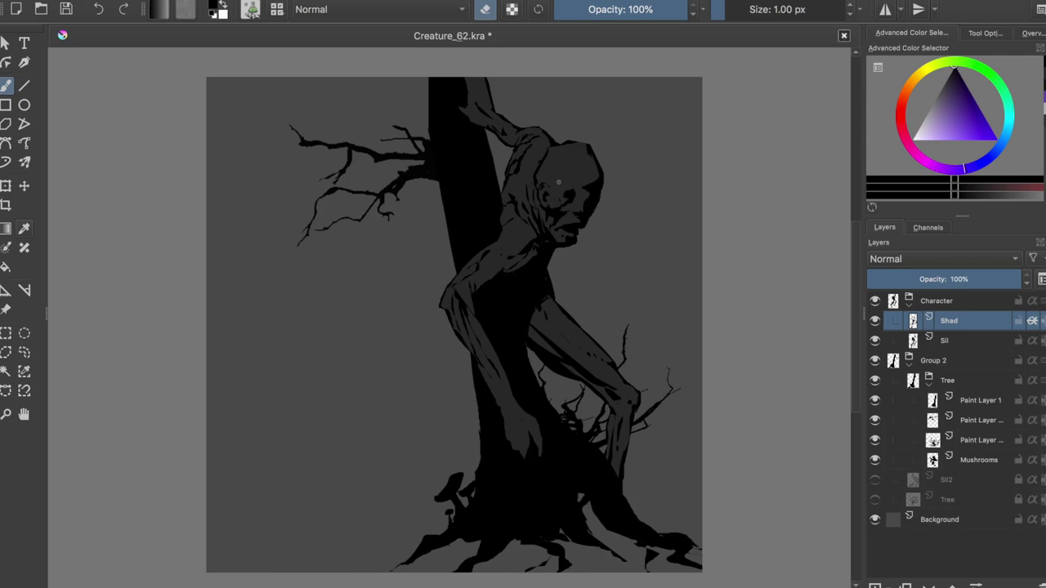
key("e")
key("ctrl+s")
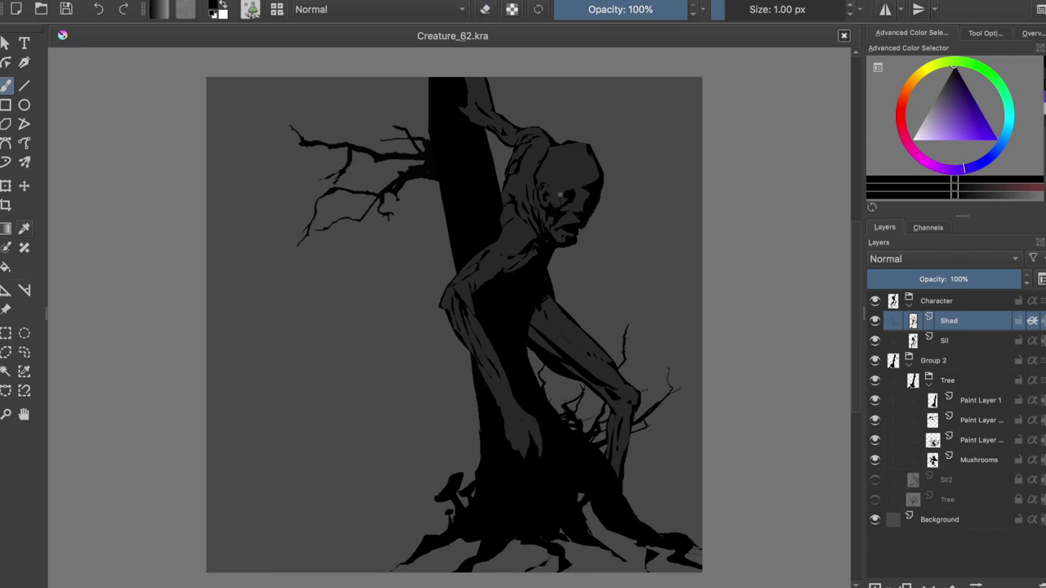
left_click_drag(568, 180, 585, 174)
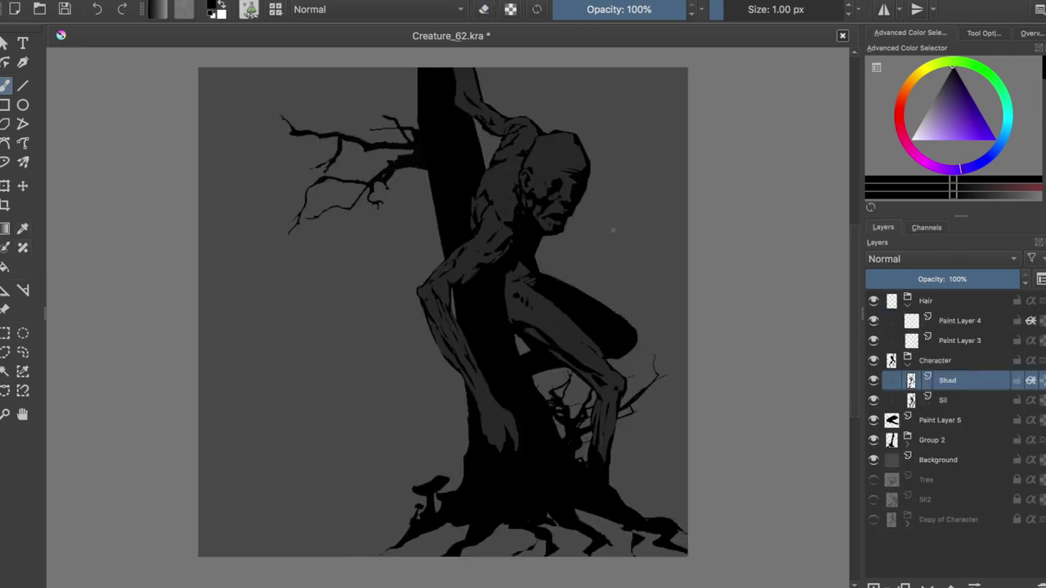
Rename Paint Layer 3 to 'Hair' and save the painting
key("m")
double_click(959, 340)
type("Hair")
key("Return")
key("ctrl+s")
Paint long dark hair strands down from the head, erasing to reshape the left side
left_click_drag(309, 180, 312, 249)
left_click_drag(317, 203, 325, 265)
mouse_move(333, 227)
left_mouse_down()
mouse_move(342, 271)
mouse_move(327, 270)
left_mouse_up()
key("e")
mouse_move(323, 163)
left_mouse_down()
mouse_move(317, 200)
mouse_move(304, 208)
mouse_move(330, 269)
left_mouse_up()
key("e")
key("e")
Rework the left hair into flaring, curved strands, undoing the last stroke
key("e")
mouse_move(310, 181)
left_mouse_down()
mouse_move(299, 266)
mouse_move(319, 260)
mouse_move(311, 263)
left_mouse_up()
key("e")
key("e")
key("e")
key("e")
key("e")
key("e")
key("e")
left_click_drag(315, 245, 286, 274)
key("e")
left_click_drag(306, 214, 270, 245)
key("e")
key("e")
key("e")
left_click_drag(314, 151, 257, 262)
key("e")
key("e")
left_click_drag(301, 196, 265, 237)
left_click_drag(332, 208, 302, 247)
key("e")
key("e")
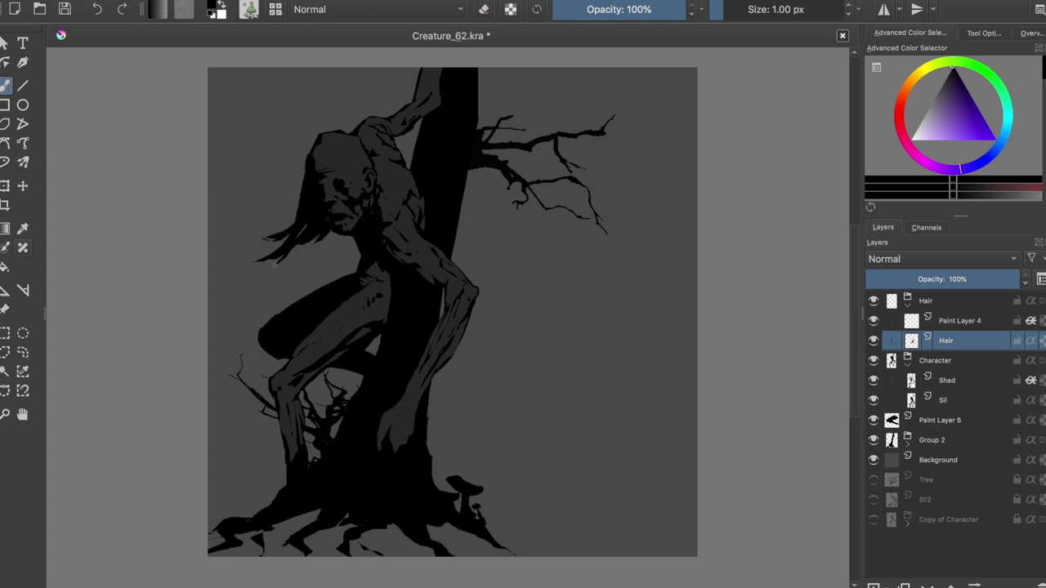
mouse_move(252, 219)
left_mouse_down()
mouse_move(284, 192)
mouse_move(274, 201)
mouse_move(285, 230)
left_mouse_up()
key("ctrl+z")
Paint more hair strands beside the head and on its left, then save
key("m")
key("e")
key("e")
left_click_drag(600, 181, 581, 139)
left_click_drag(630, 201, 642, 225)
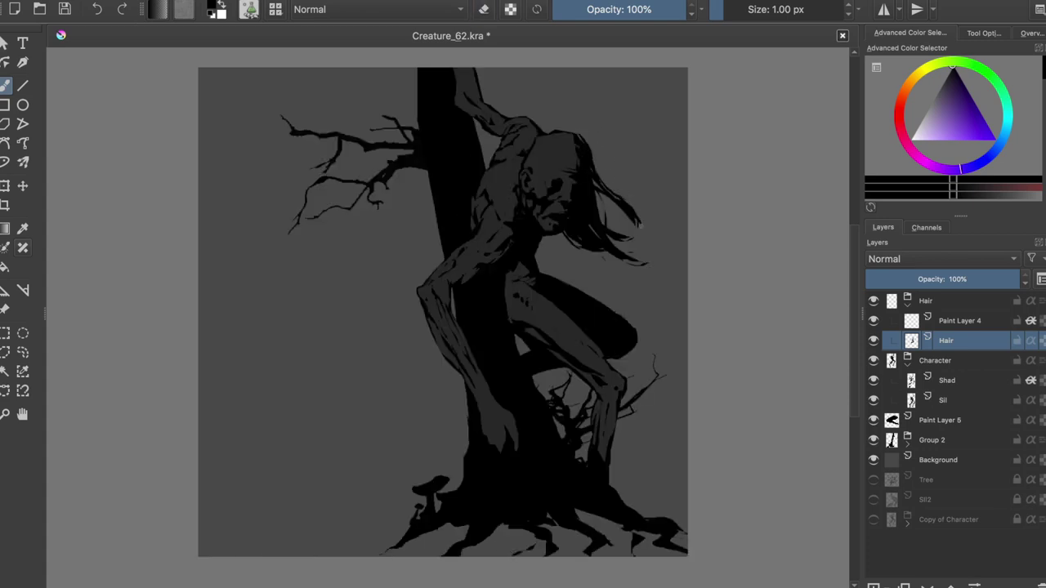
key("m")
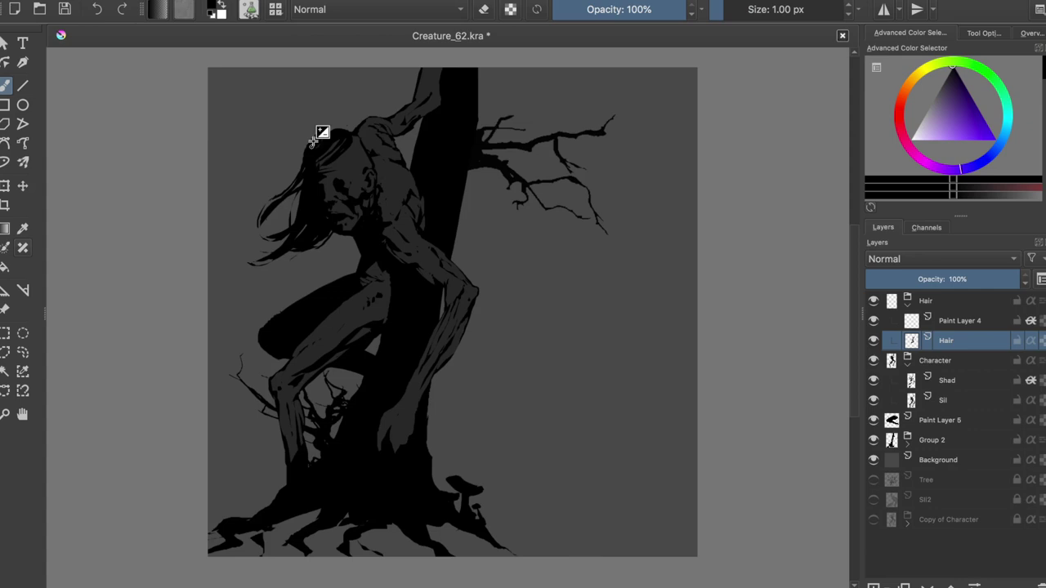
left_click_drag(303, 154, 291, 196)
mouse_move(307, 146)
left_mouse_down()
mouse_move(287, 201)
mouse_move(286, 190)
left_mouse_up()
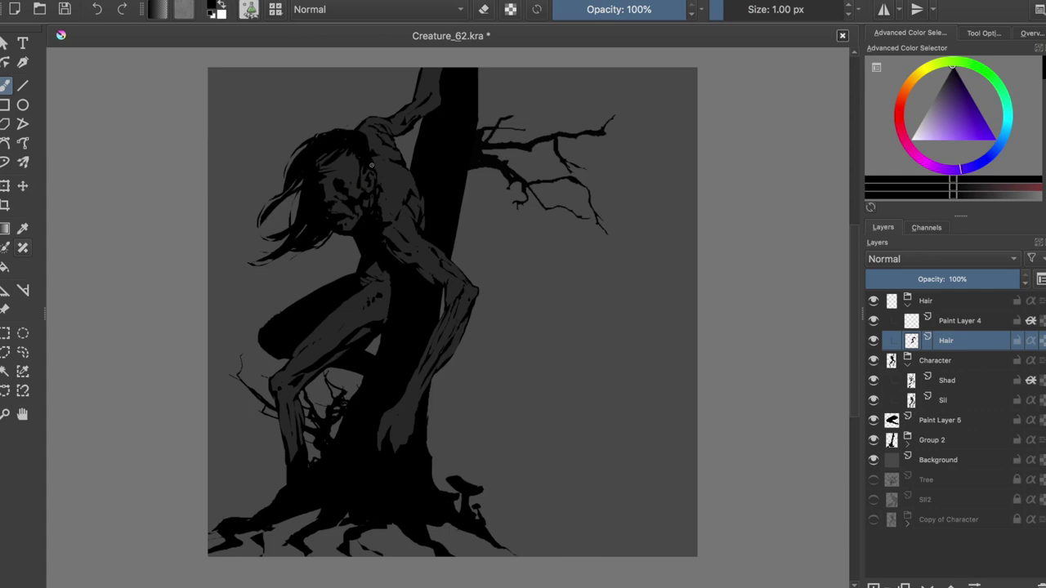
key("m")
key("m")
key("ctrl+s")
Erase hair strands at the top of the head and save
key("e")
mouse_move(338, 152)
left_mouse_down()
mouse_move(327, 165)
mouse_move(328, 156)
left_mouse_up()
key("e")
key("e")
key("e")
key("e")
key("e")
key("e")
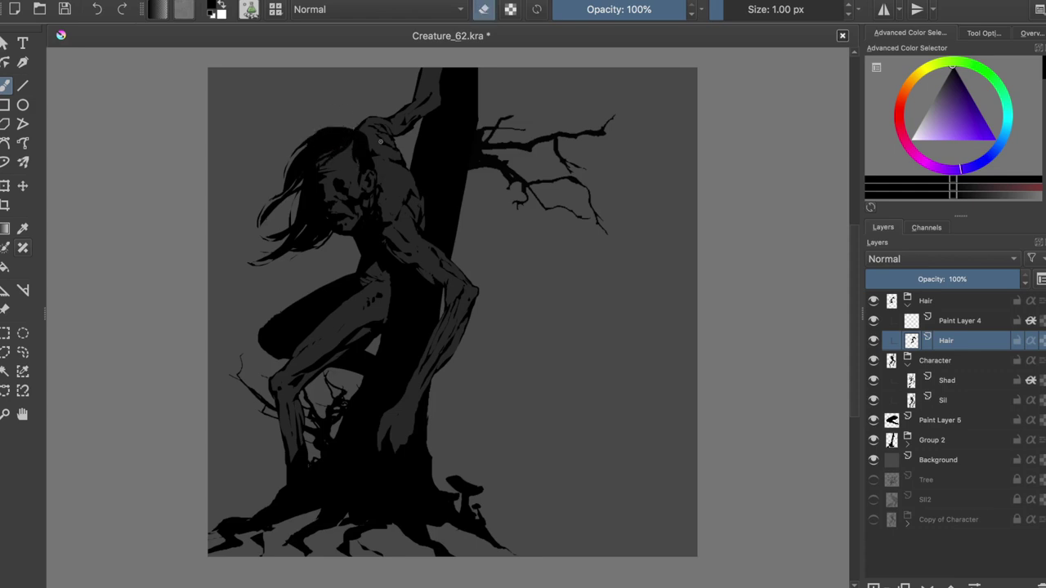
key("e")
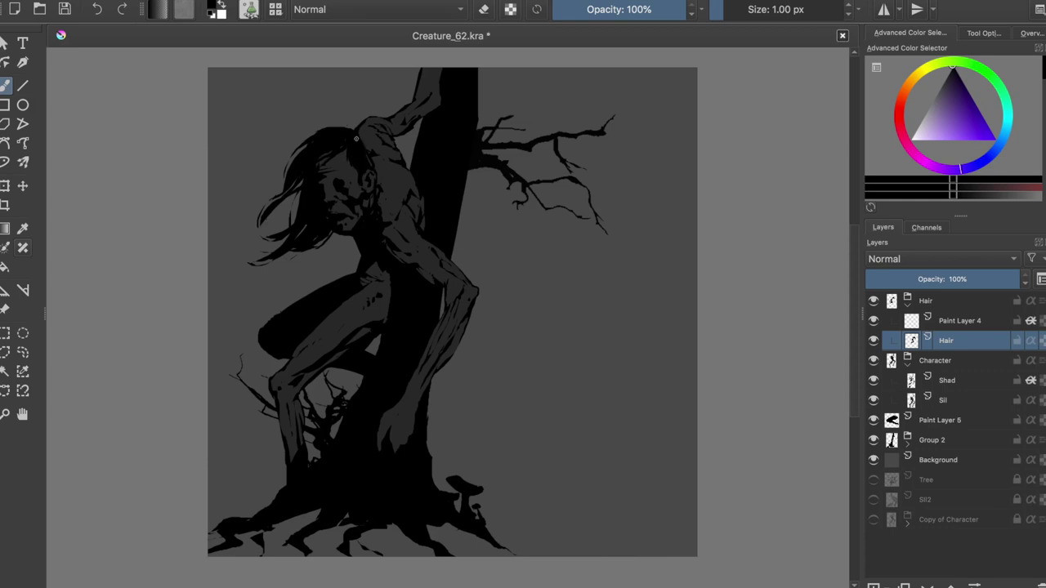
key("ctrl+s")
key("e")
key("ctrl+s")
key("e")
key("m")
key("ctrl+s")
Shift the hair to a new position on the head and save
key("t")
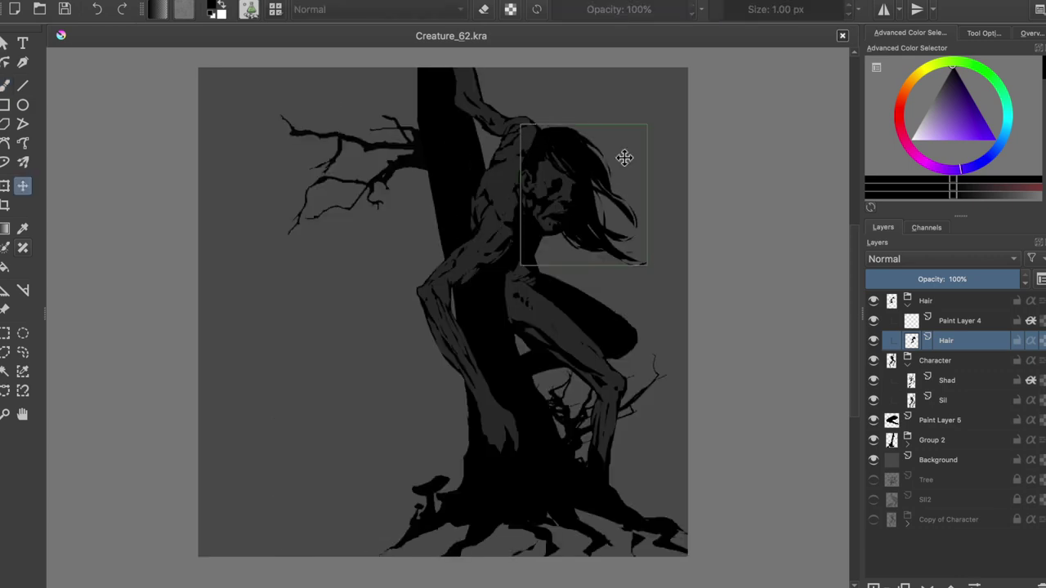
left_click_drag(627, 171, 618, 168)
key("ctrl+t")
key("b")
key("m")
key("ctrl+s")
key("t")
key("b")
Select the left section of the hair, rotate it into a swept-back shape, and save
key("e")
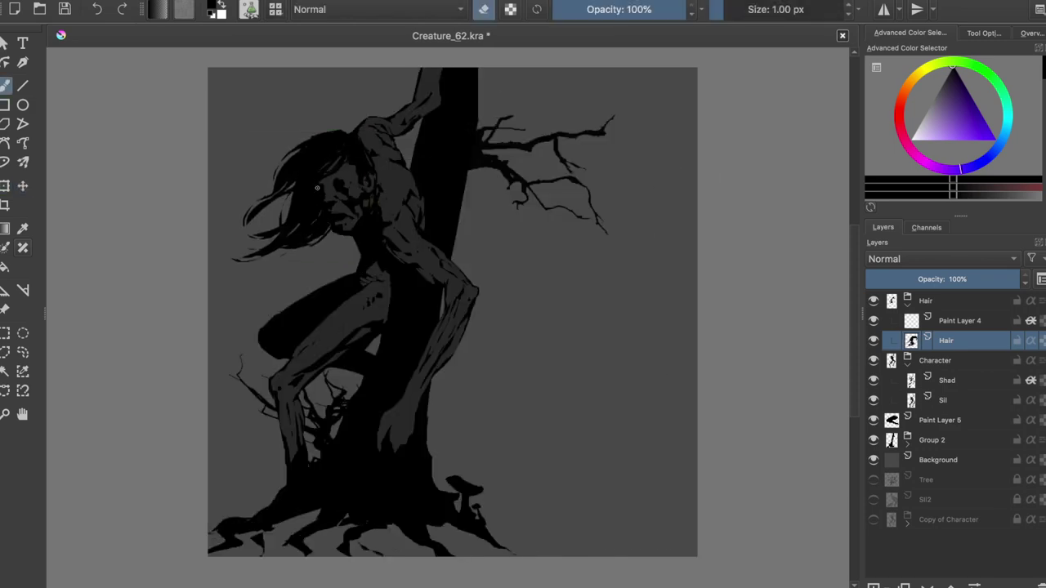
key("m")
left_click_drag(564, 106, 571, 196)
key("ctrl+t")
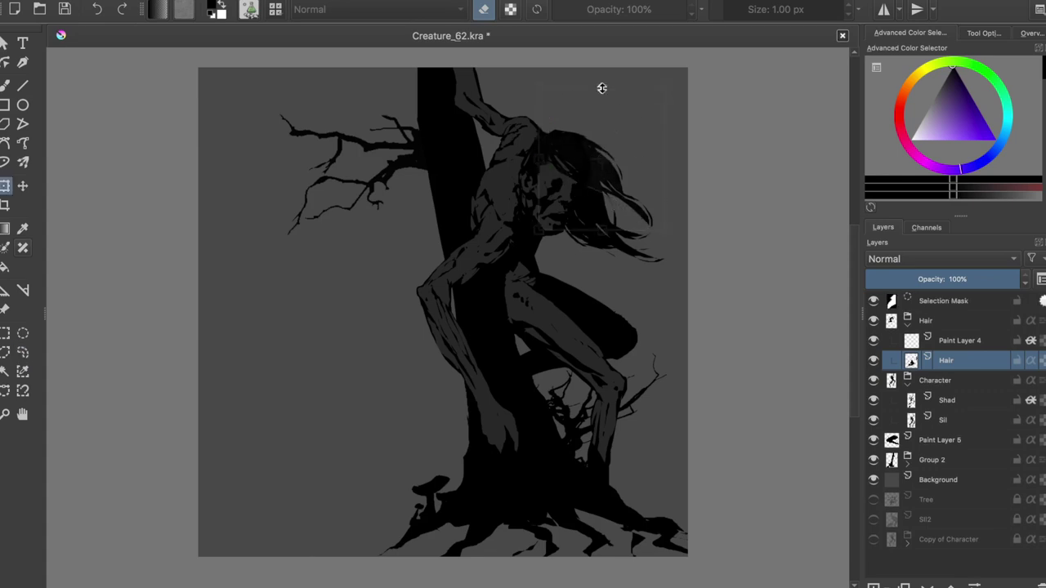
left_click_drag(650, 116, 625, 150)
key("Return")
key("m")
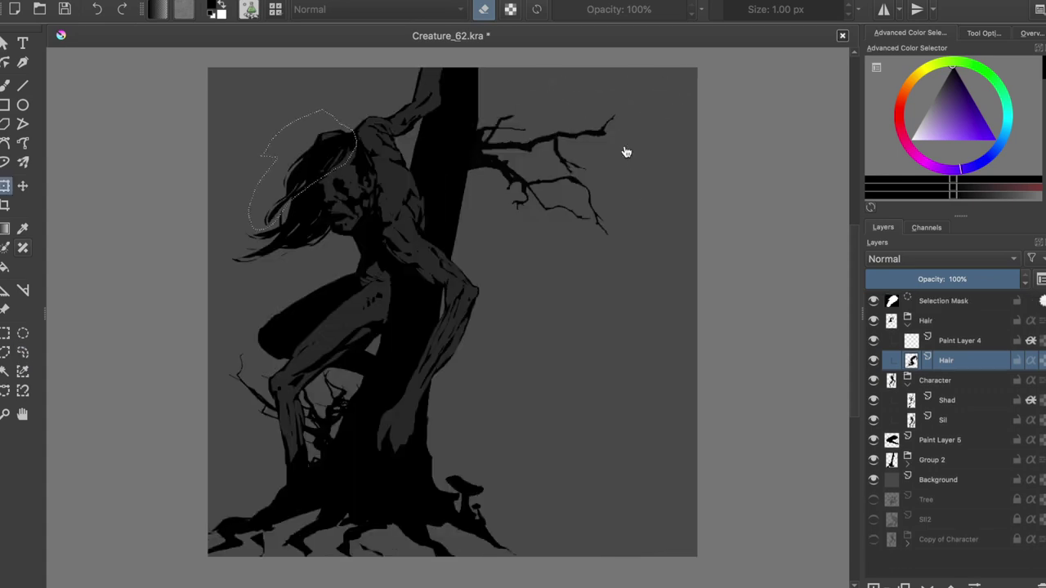
key("ctrl+s")
Try painting dark mounds at lower left on the lowest Tree layer, then undo
key("b")
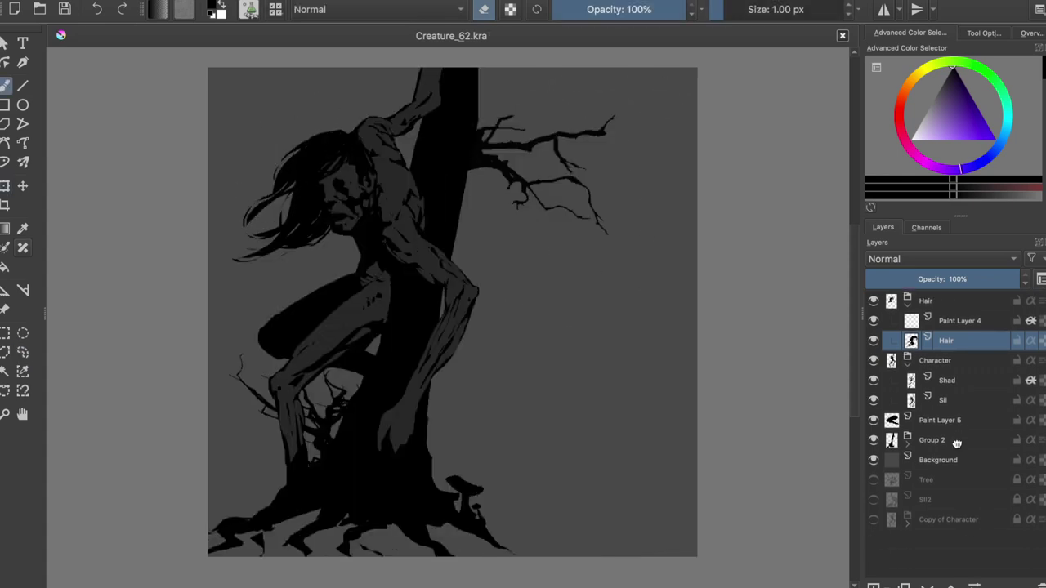
left_click(907, 445)
left_click(972, 549)
mouse_move(225, 487)
left_mouse_down()
mouse_move(241, 487)
mouse_move(261, 515)
left_mouse_up()
left_click_drag(215, 425, 245, 482)
key("ctrl+z")
key("ctrl+z")
On a new layer above Background, paint a dark lower-left mound and ground, adjusting lightness
left_click(937, 568)
key("Insert")
left_click_drag(221, 376, 270, 531)
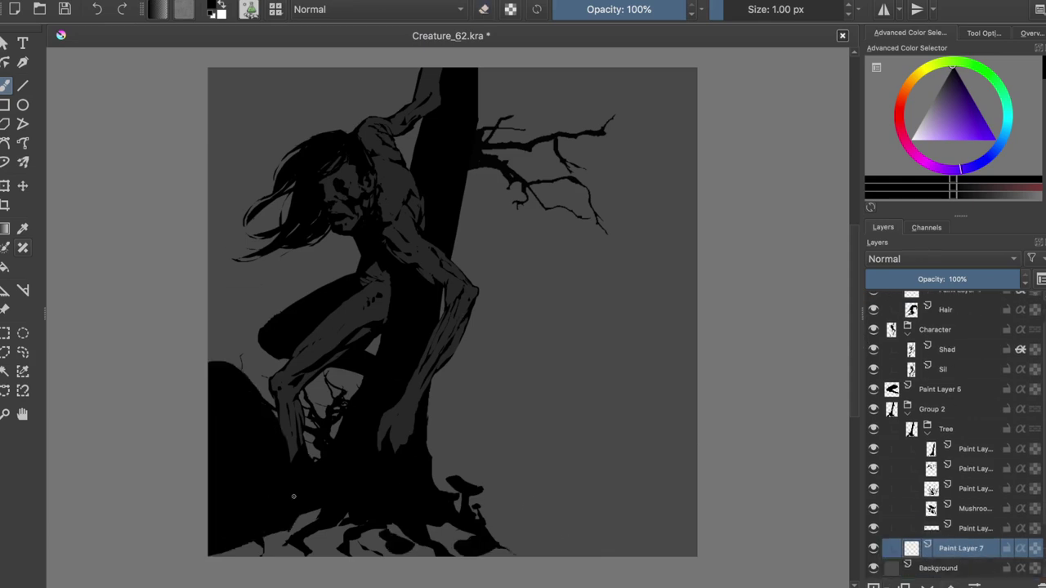
key("ctrl+z")
left_click_drag(214, 425, 262, 478)
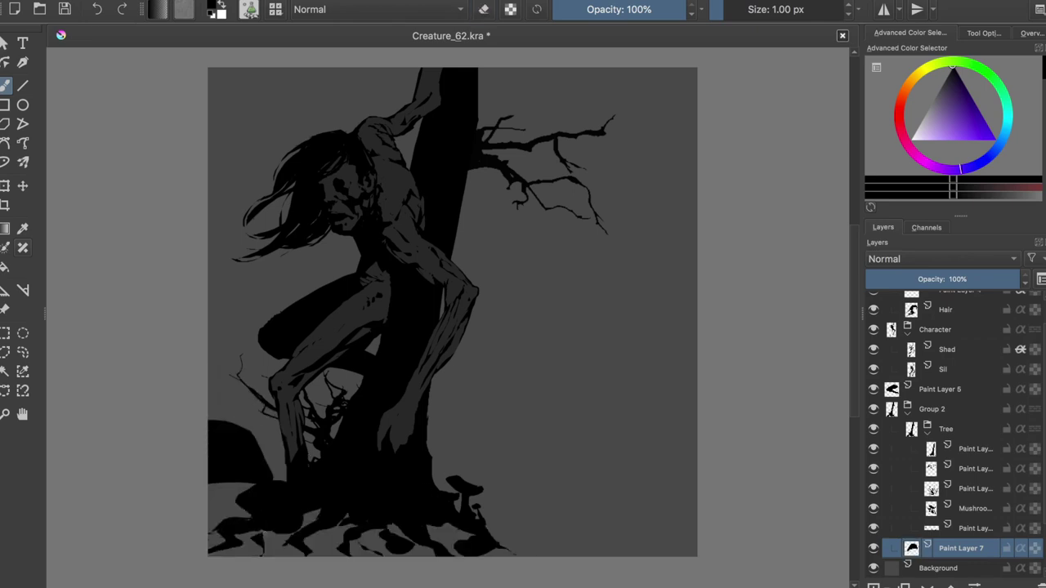
key("ctrl+u")
left_click(1009, 499)
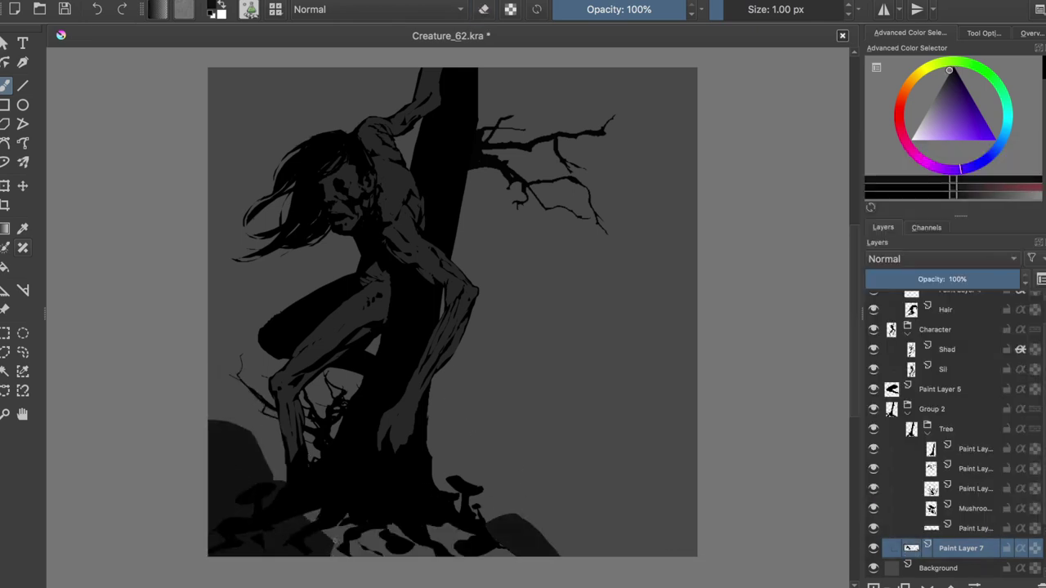
left_click_drag(327, 539, 500, 536)
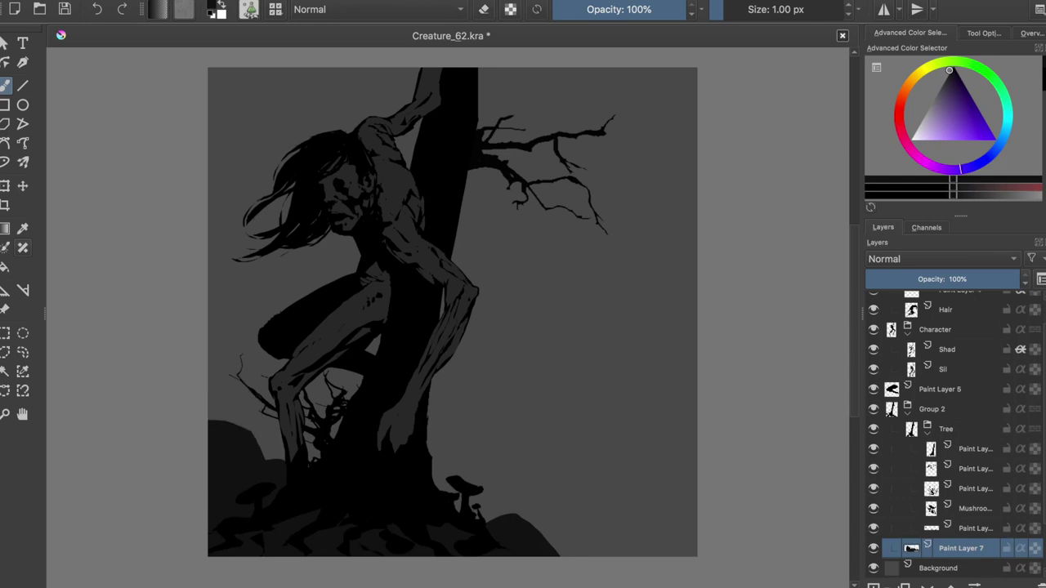
left_click_drag(214, 393, 272, 431)
key("m")
key("ctrl+s")
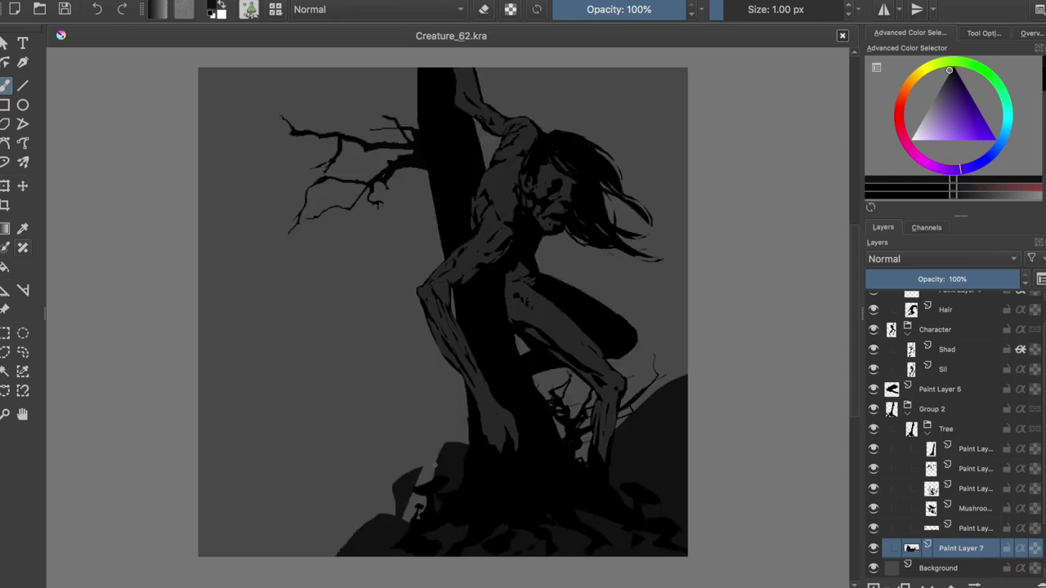
On another new layer, paint a ground slab, dark hills at right and an upper-left wedge
key("Insert")
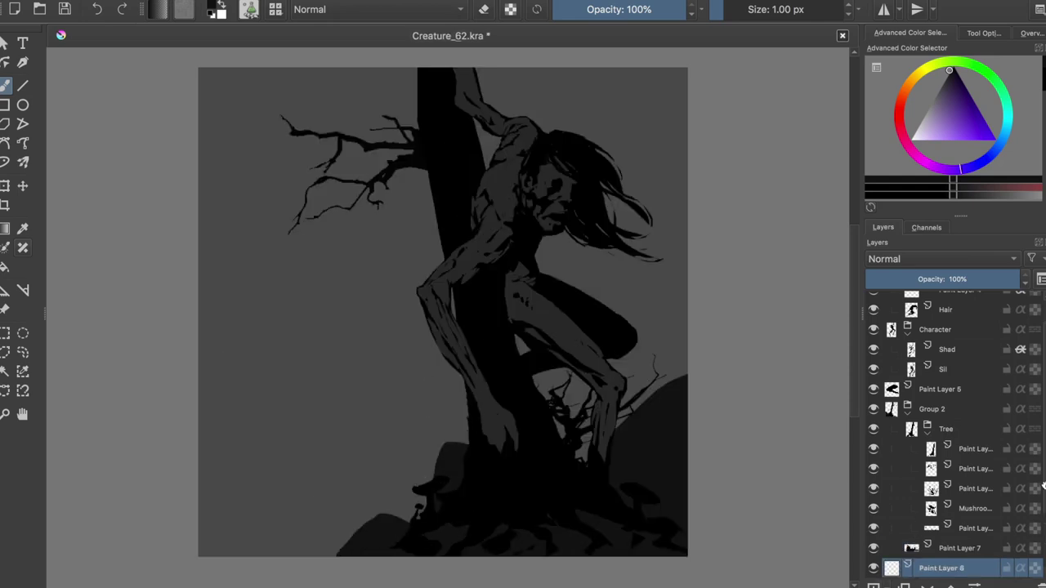
left_click_drag(437, 466, 245, 555)
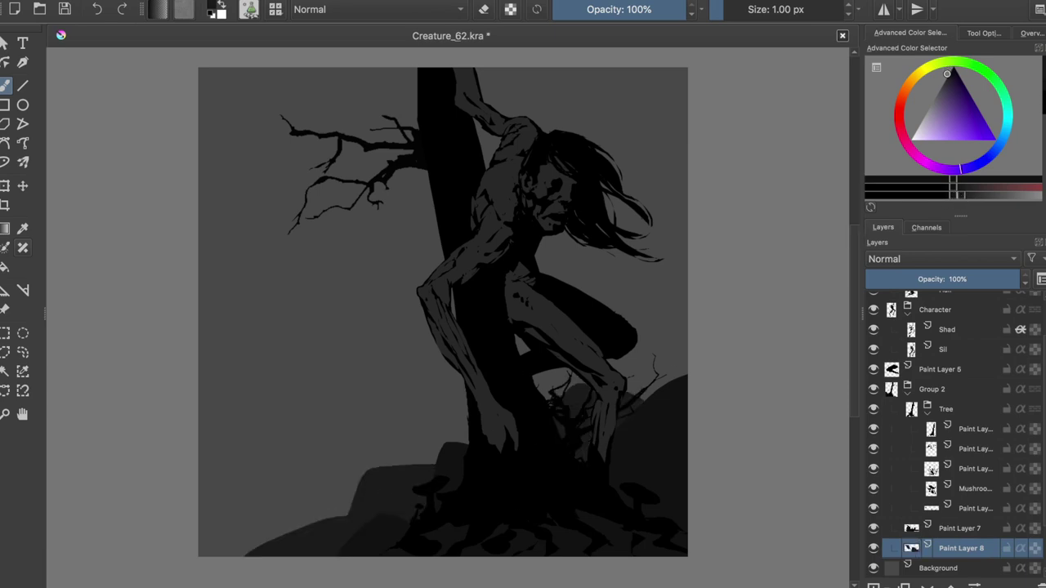
left_click_drag(684, 278, 633, 399)
left_click_drag(634, 311, 531, 399)
left_click_drag(469, 376, 377, 468)
key("m")
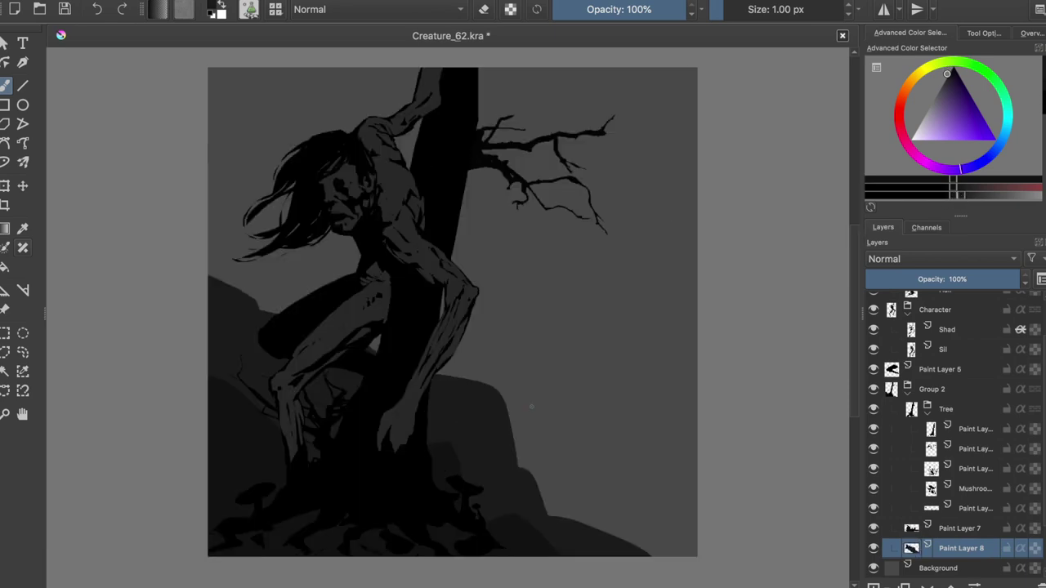
key("ctrl+s")
left_click_drag(209, 91, 326, 303)
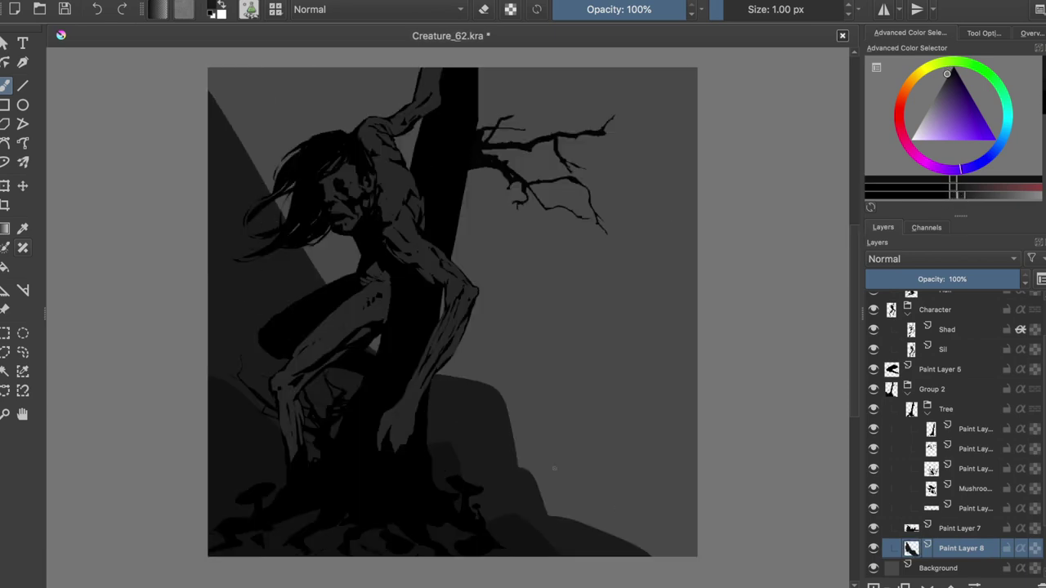
left_click_drag(694, 369, 601, 523)
key("m")
key("ctrl+s")
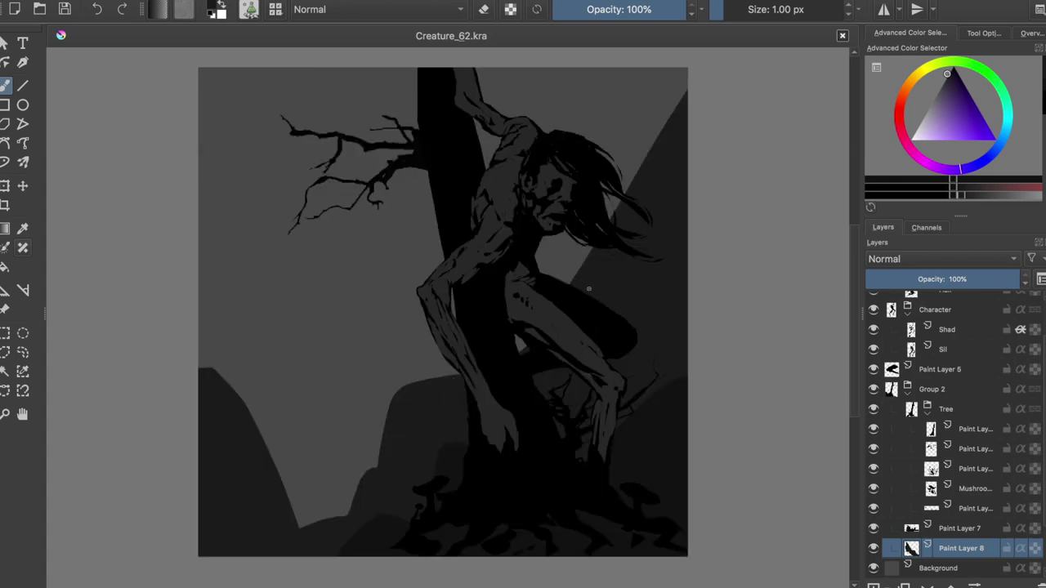
Paste the bare branching tree into the scene and begin transforming it
scroll(1043, 478, "down", 3)
key("ctrl+v")
key("ctrl+t")
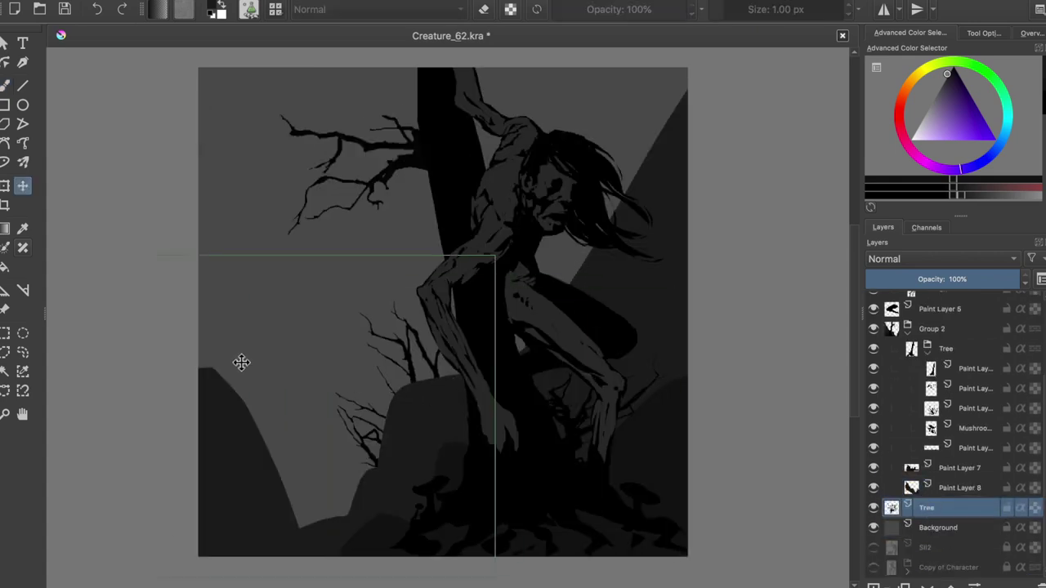
Raise the pasted tree's lightness to 9 and reposition it on the canvas
key("b")
key("ctrl+u")
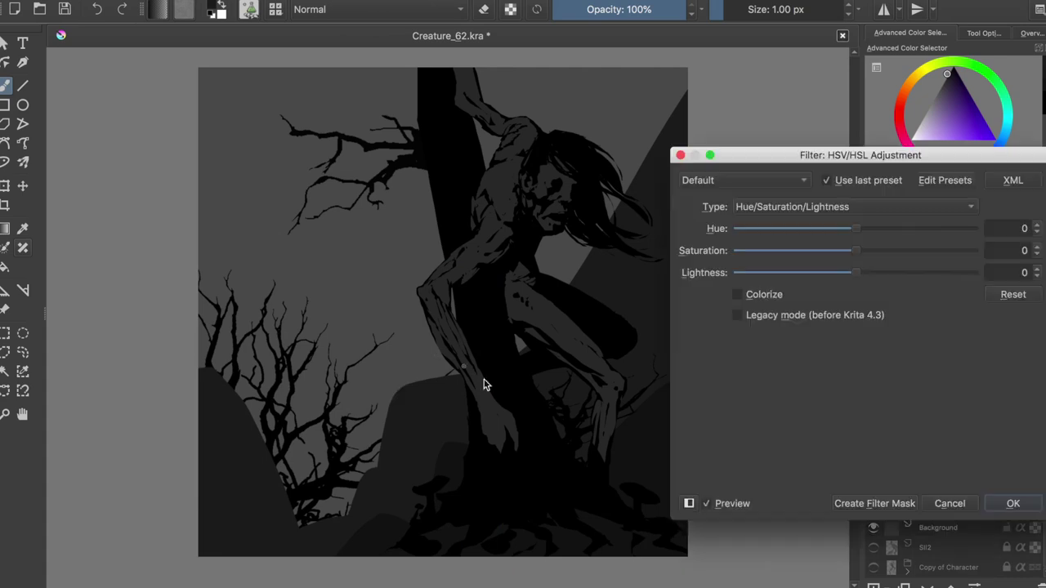
left_click_drag(855, 272, 869, 270)
key("Return")
key("t")
mouse_move(324, 350)
left_mouse_down()
mouse_move(292, 299)
mouse_move(558, 398)
mouse_move(422, 367)
left_mouse_up()
Wrap the tree layer in a group named 'Original Tree' and move the tree up and right
key("ctrl+g")
double_click(943, 508)
type("Tree")
key("Return")
key("b")
key("Insert")
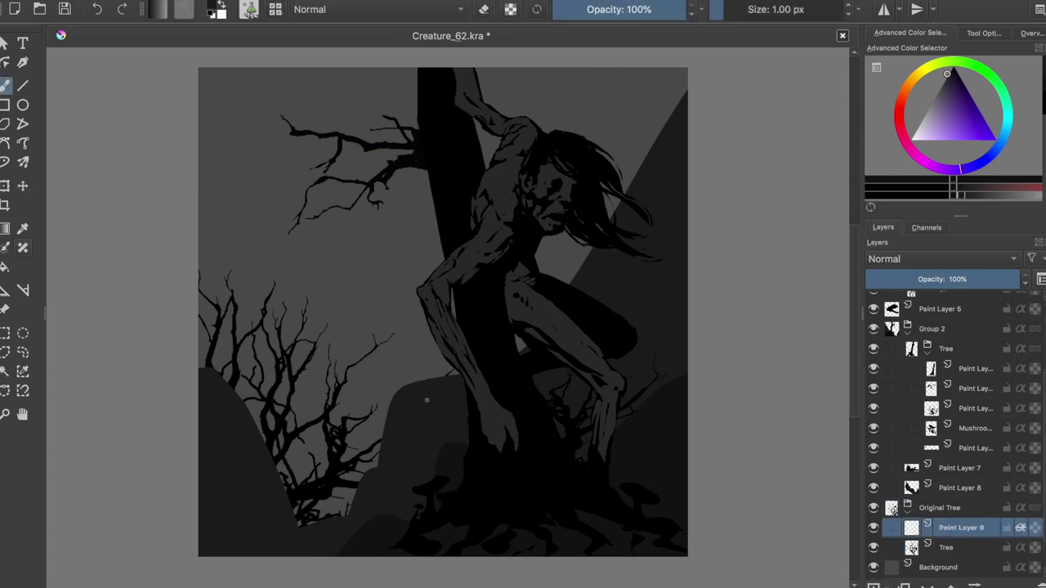
key("t")
mouse_move(373, 330)
left_mouse_down()
mouse_move(393, 285)
mouse_move(236, 267)
mouse_move(327, 455)
left_mouse_up()
Add a layer above Original Tree, fill a dark trunk on the left, and save
key("b")
key("Insert")
left_click_drag(221, 446, 221, 331)
key("ctrl+z")
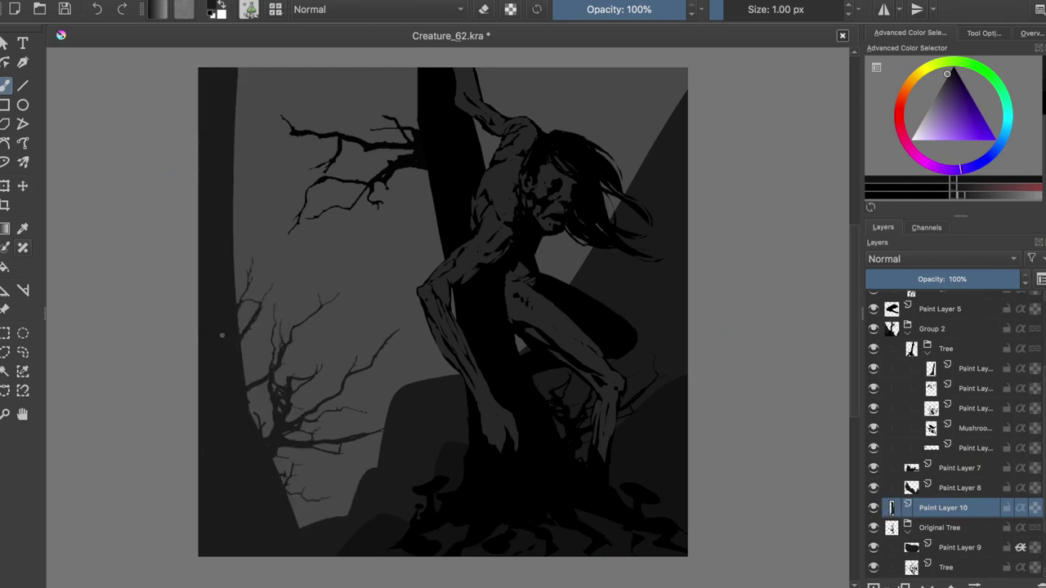
key("ctrl+s")
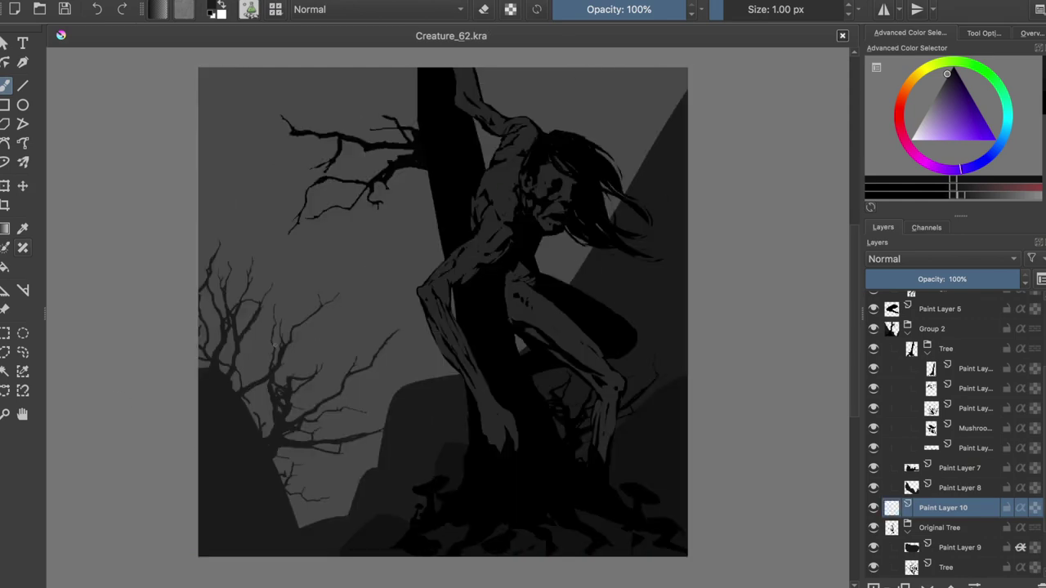
left_click_drag(279, 329, 299, 444)
Move the Original Tree branches toward the top-left corner, then lower them to mid-left
key("Page_Down")
key("t")
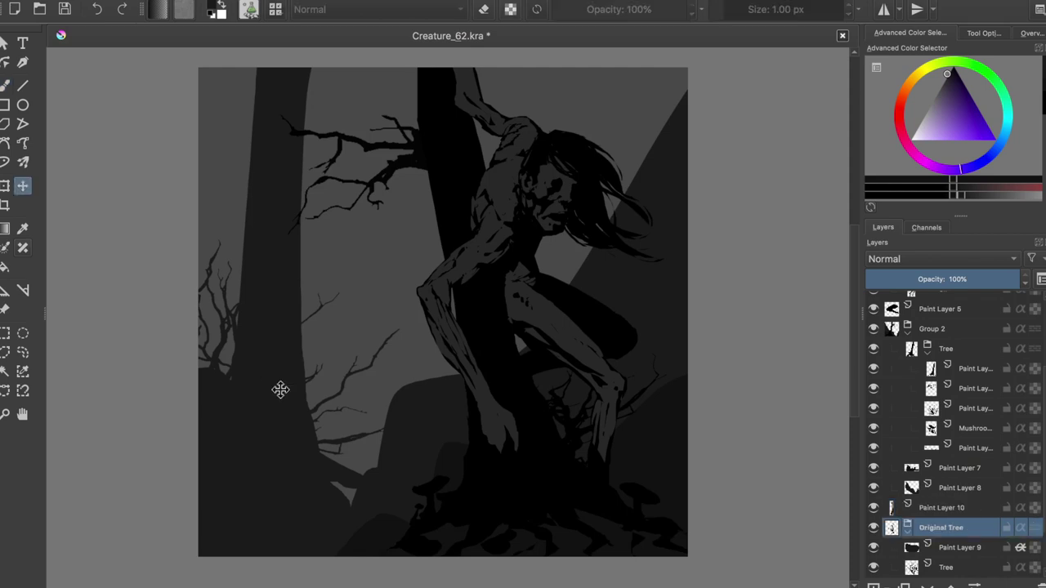
left_click_drag(272, 377, 369, 85)
key("b")
key("t")
mouse_move(366, 236)
left_mouse_down()
mouse_move(359, 350)
mouse_move(332, 270)
mouse_move(333, 310)
left_mouse_up()
Reposition the Original Tree branches, raising them toward the top edge on the left
key("b")
key("Page_Up")
key("ctrl+t")
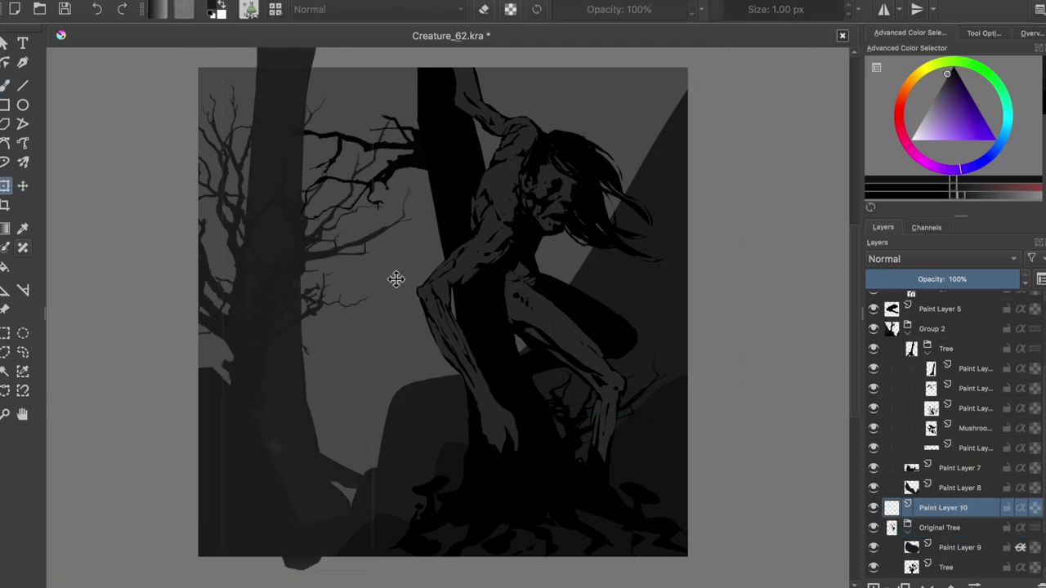
left_click(940, 527)
key("t")
mouse_move(311, 343)
left_mouse_down()
mouse_move(299, 178)
mouse_move(332, 157)
left_mouse_up()
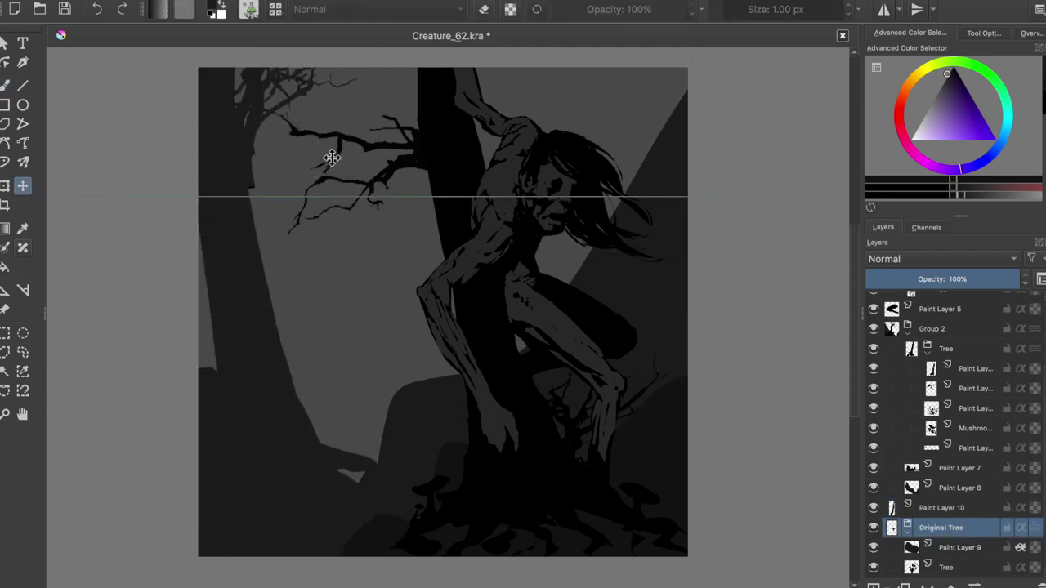
key("b")
key("t")
mouse_move(318, 256)
left_mouse_down()
mouse_move(328, 294)
mouse_move(315, 82)
mouse_move(299, 73)
left_mouse_up()
key("b")
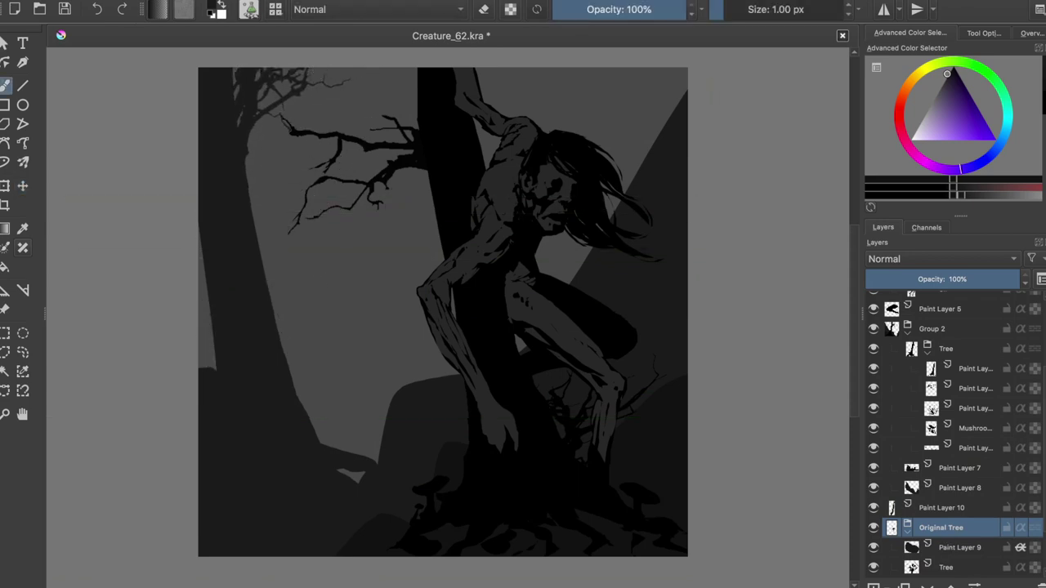
Shift Paint Layer 8's misty background shapes left behind the creature
left_click(948, 547)
left_click(940, 487)
key("m")
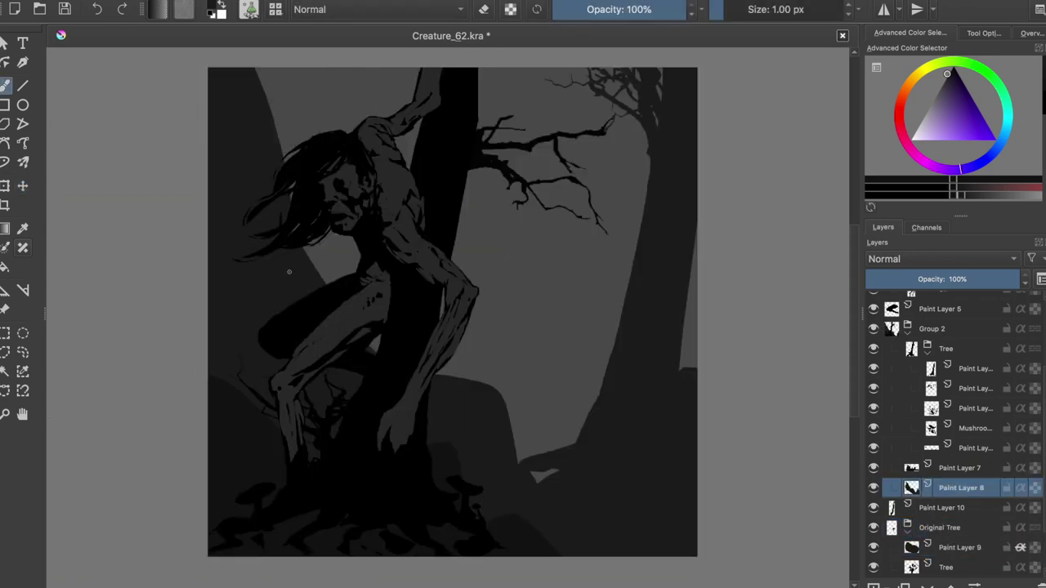
key("t")
mouse_move(429, 237)
left_mouse_down()
mouse_move(397, 249)
mouse_move(404, 258)
left_mouse_up()
key("b")
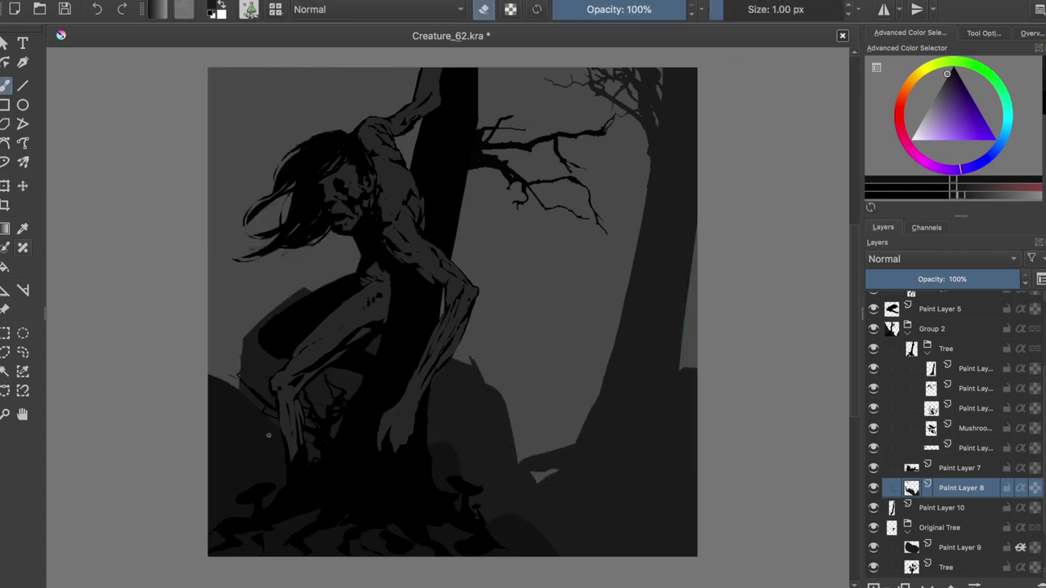
key("e")
Duplicate Original Tree, try moving the copy up and left, then delete the copy
left_click(943, 507)
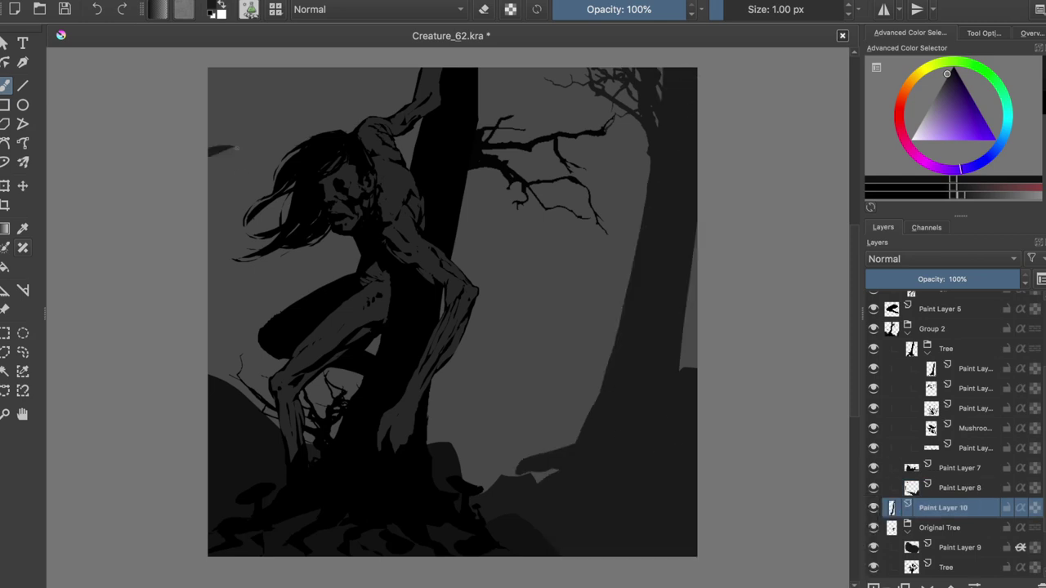
left_click(940, 527)
key("ctrl+j")
key("t")
mouse_move(403, 245)
left_mouse_down()
mouse_move(289, 123)
mouse_move(282, 135)
left_mouse_up()
key("b")
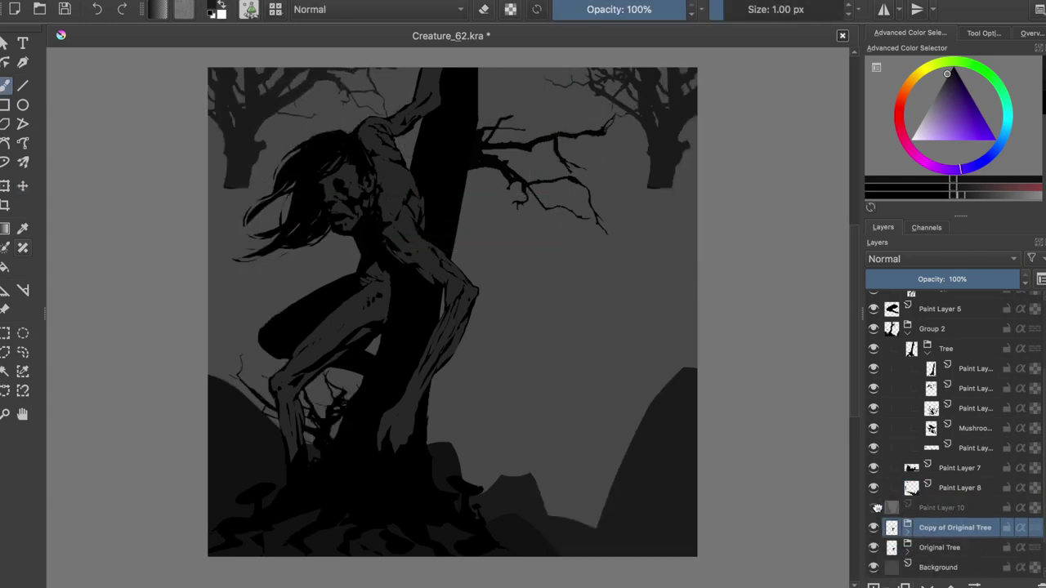
left_click(876, 507)
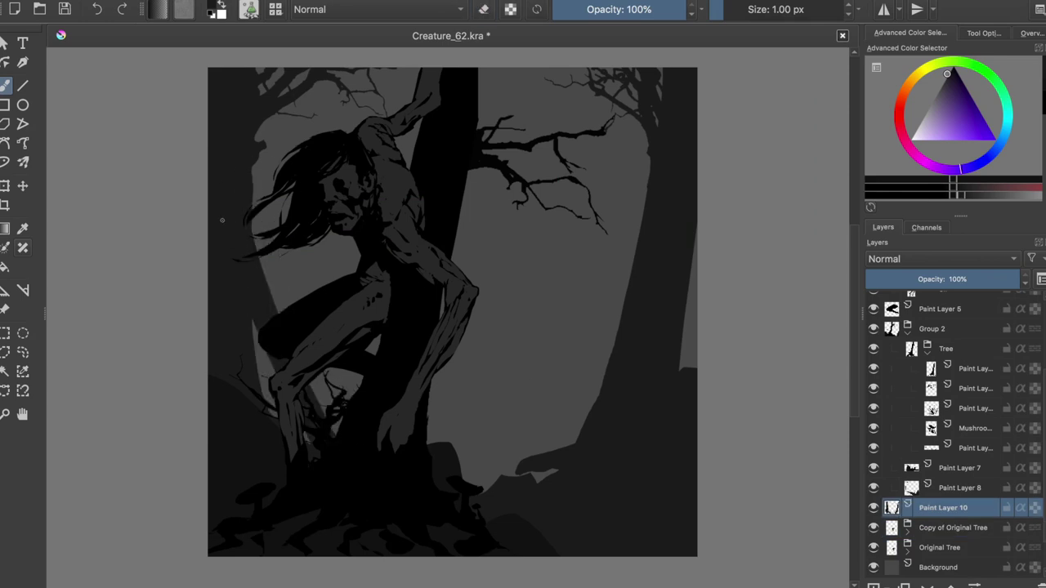
left_click(868, 533)
key("shift+Delete")
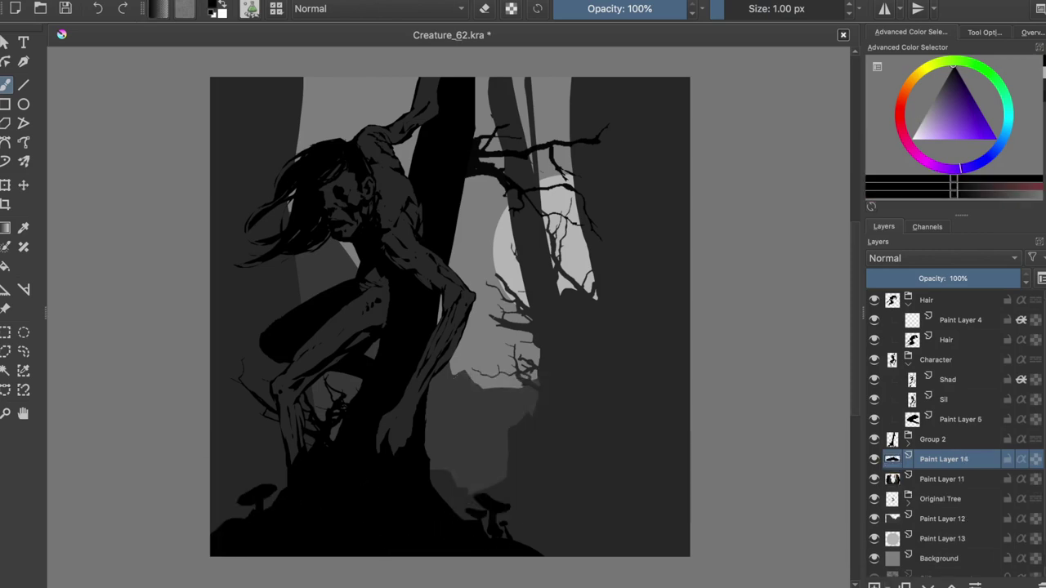
Erase part of the dark ground at lower right and paint a small mushroom at bottom left
key("m")
key("e")
left_click_drag(625, 433, 678, 478)
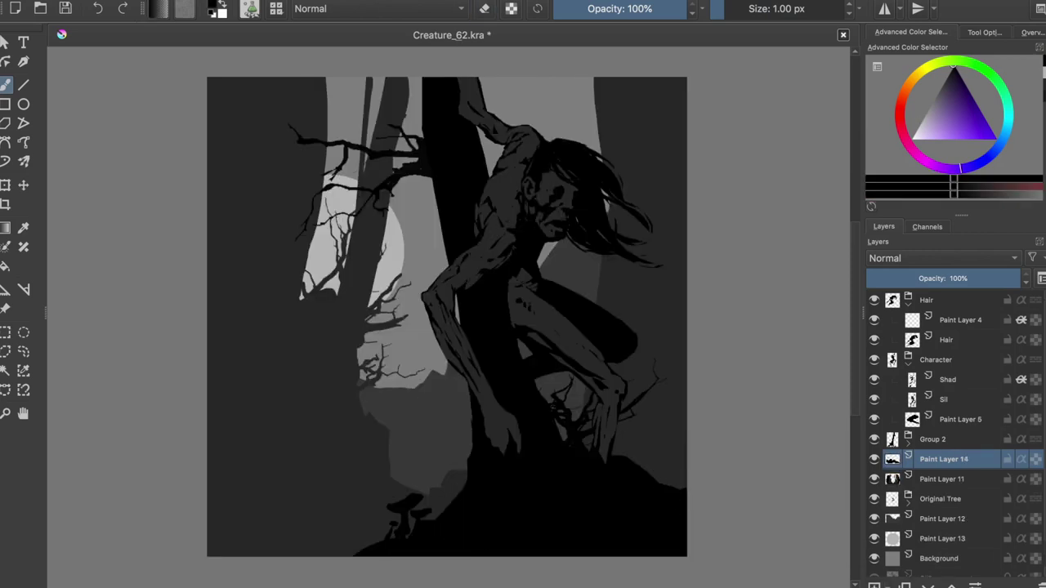
key("m")
left_click_drag(233, 456, 245, 459)
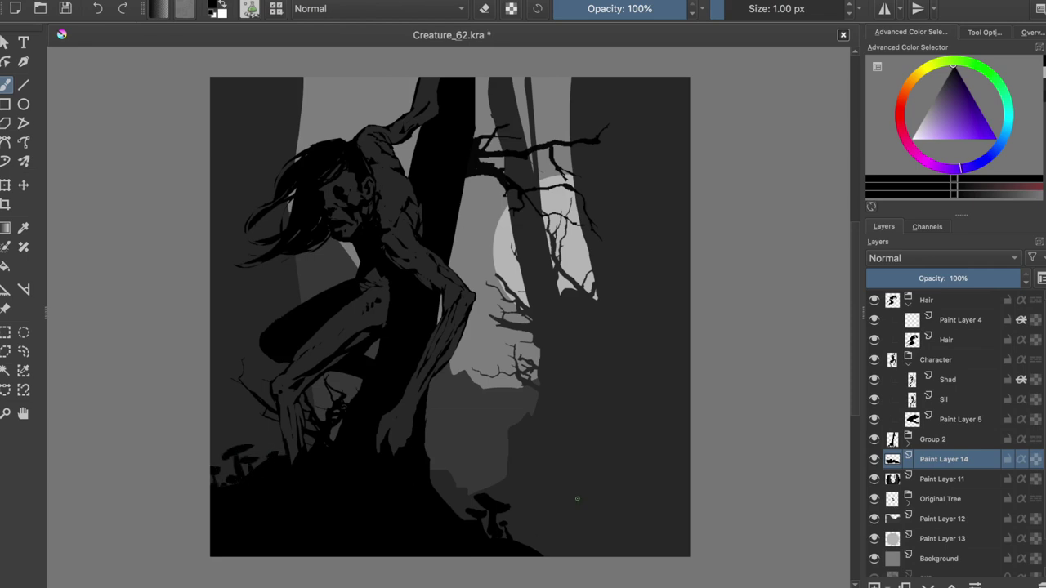
Paint a second small mushroom near the bottom, check the mirrored view, and save
left_click(907, 445)
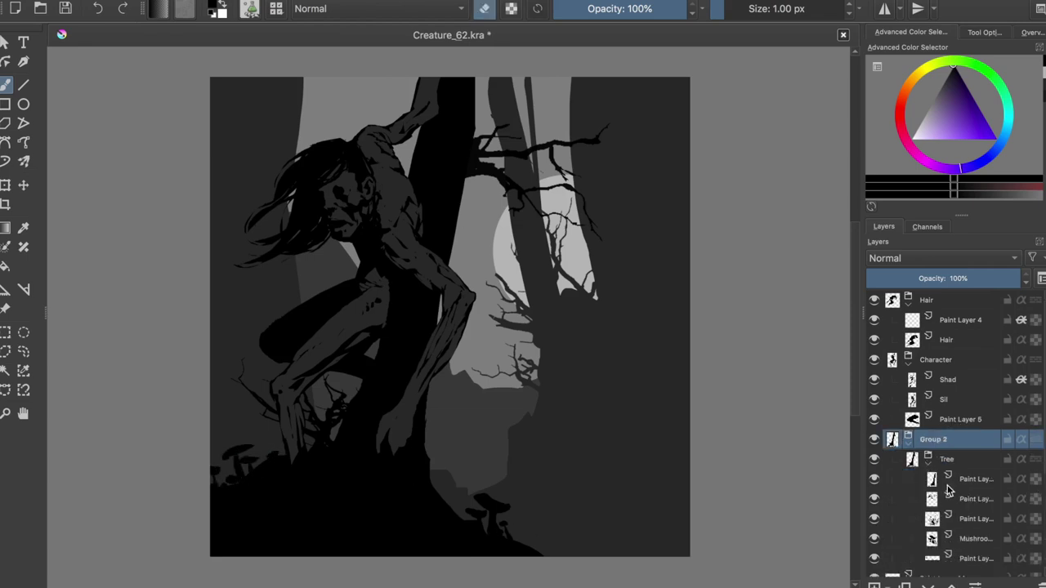
scroll(932, 539, "down", 2)
key("e")
mouse_move(474, 502)
left_mouse_down()
mouse_move(509, 500)
mouse_move(487, 527)
left_mouse_up()
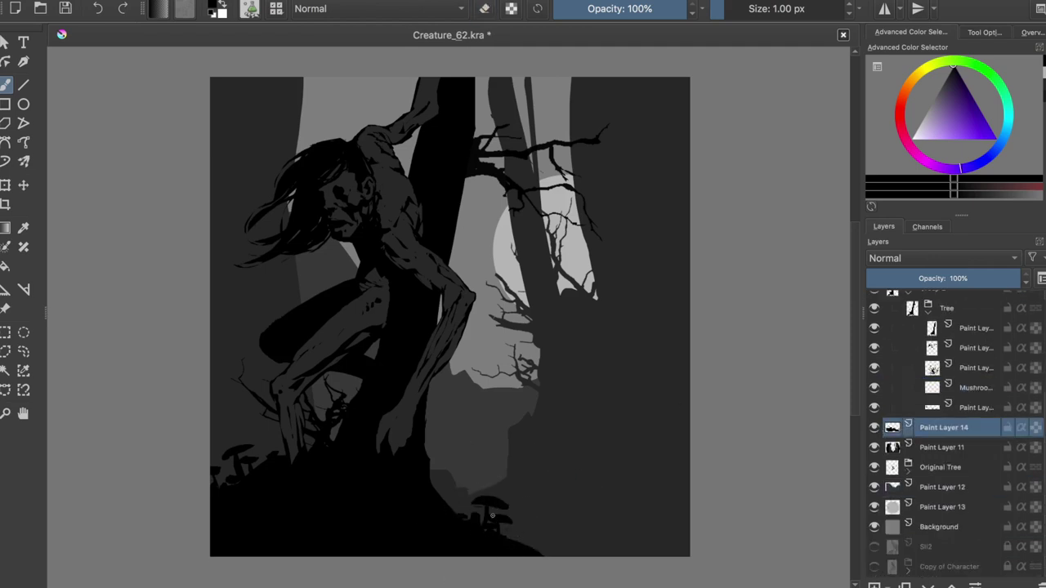
key("m")
key("ctrl+s")
key("m")
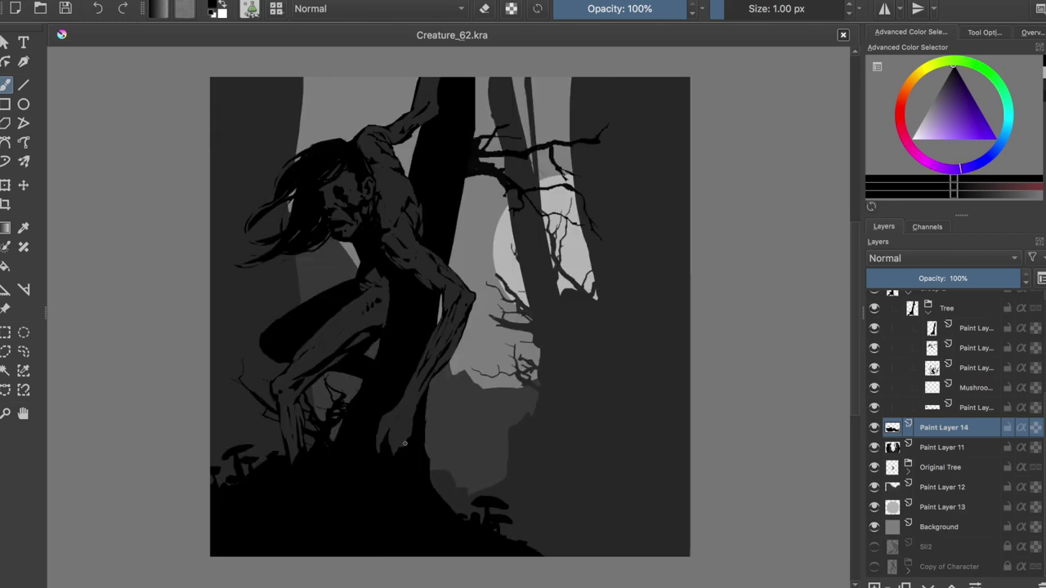
On Paint Layer 12, erase to lighten the mist below the moon and lower background, then save
left_click(941, 487)
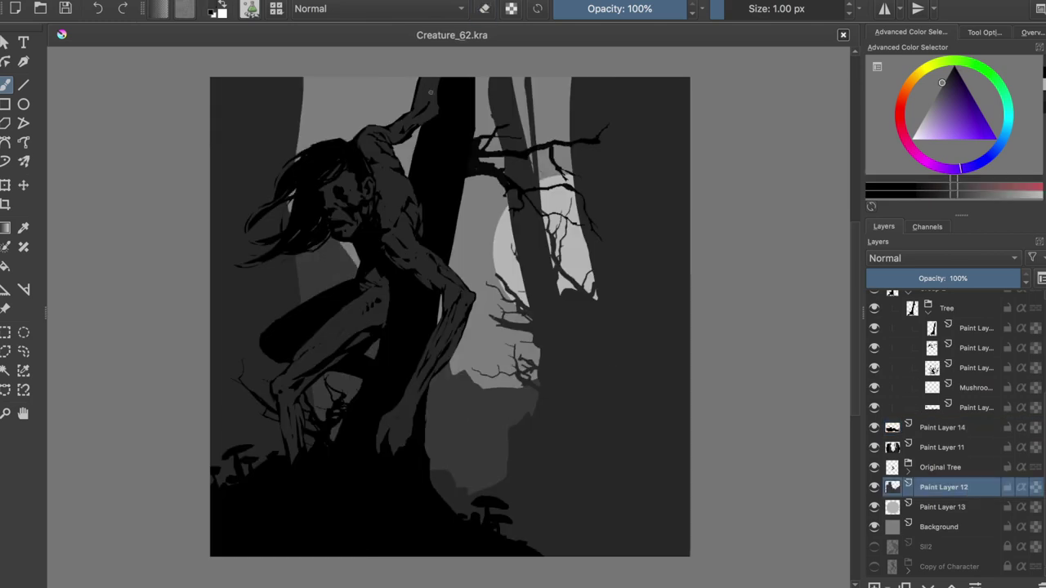
key("m")
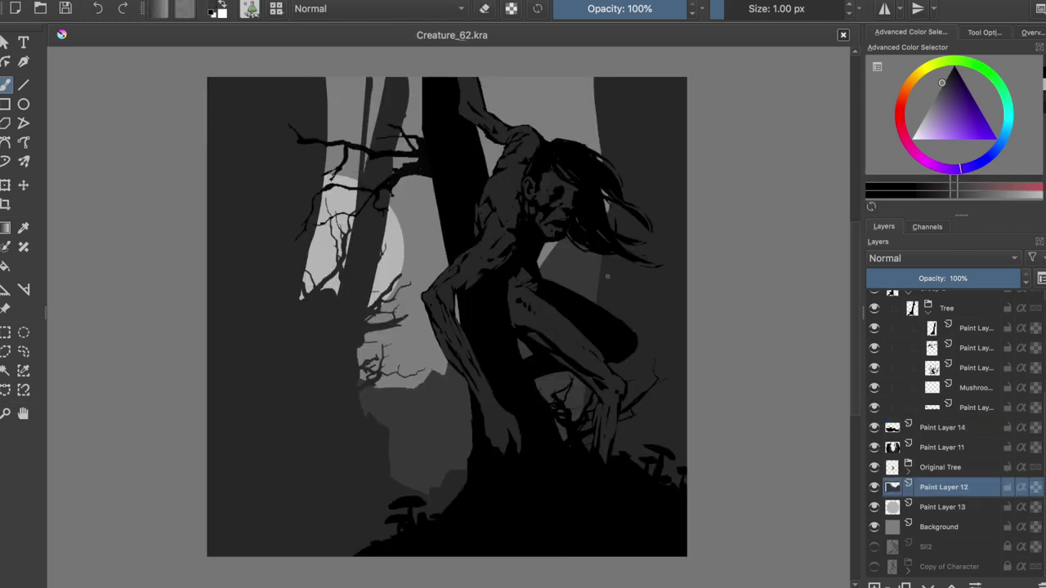
key("m")
key("e")
key("e")
key("e")
left_click_drag(347, 257, 307, 294)
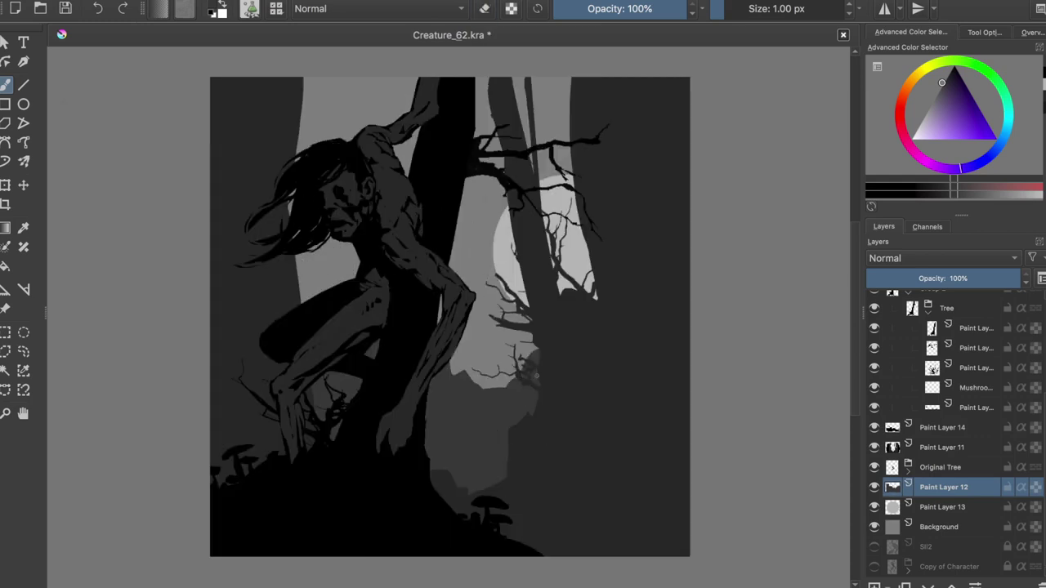
key("e")
left_click_drag(489, 415, 471, 498)
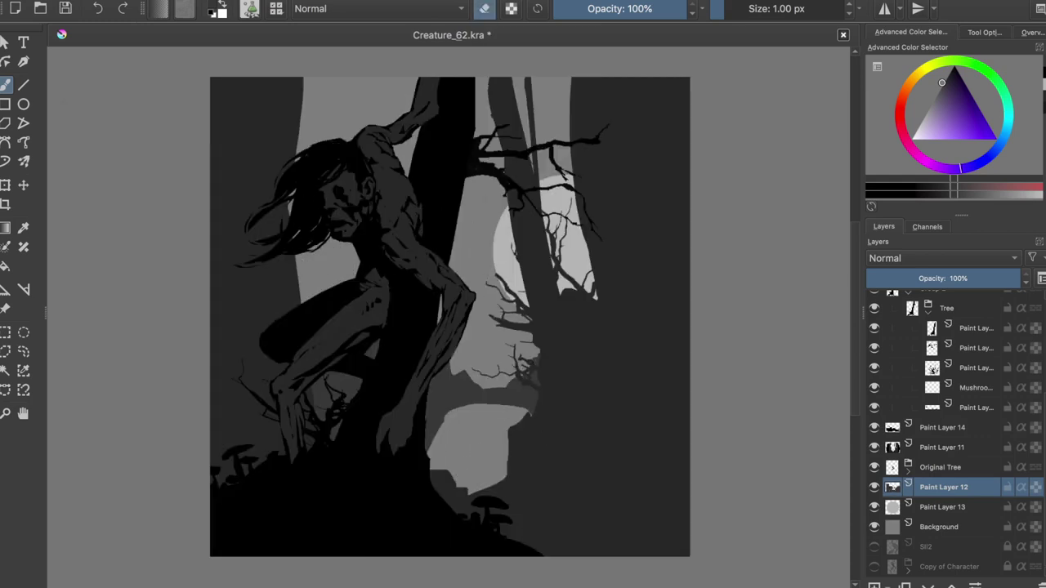
key("m")
key("m")
key("ctrl+s")
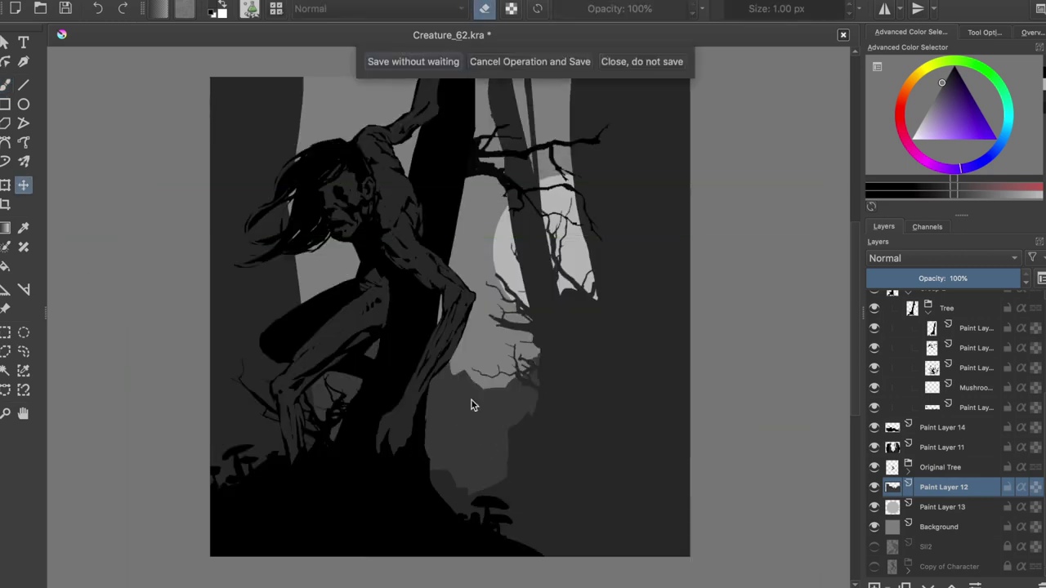
Paint a grey background trunk, then duplicate Original Tree and shift the copy left
key("e")
left_click_drag(490, 389, 484, 145)
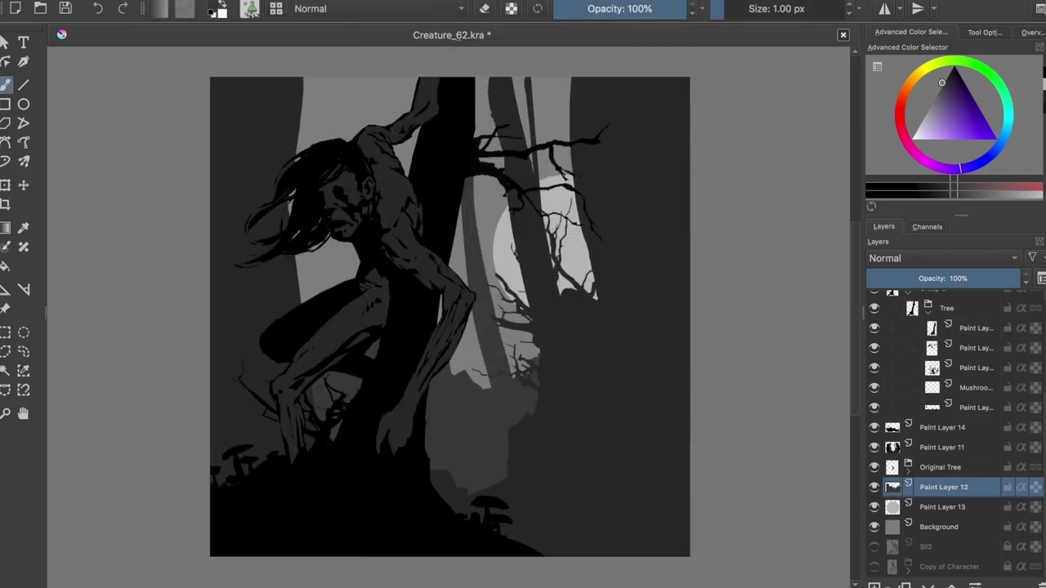
key("ctrl+j")
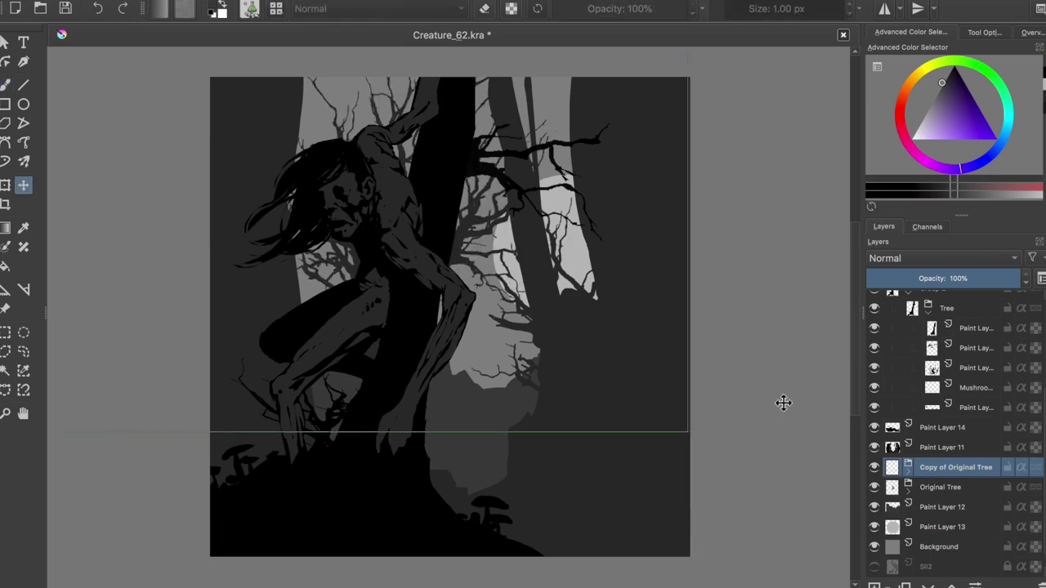
left_click(953, 468)
key("ctrl+t")
scroll(730, 415, "down", 1)
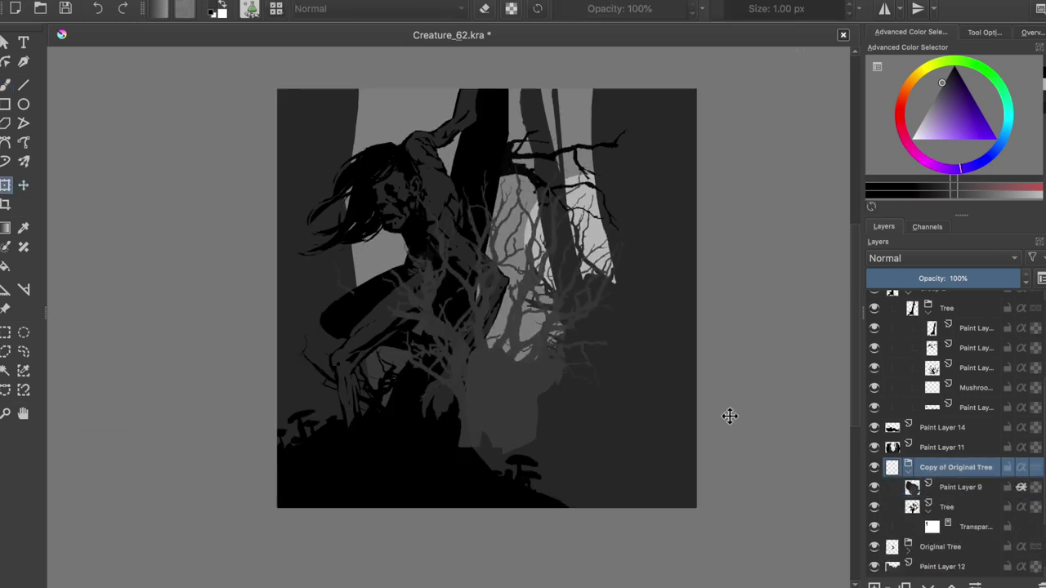
left_click_drag(731, 415, 500, 419)
key("Return")
Try placing the copied tree at upper right and below Original Tree, then undo the offset
key("t")
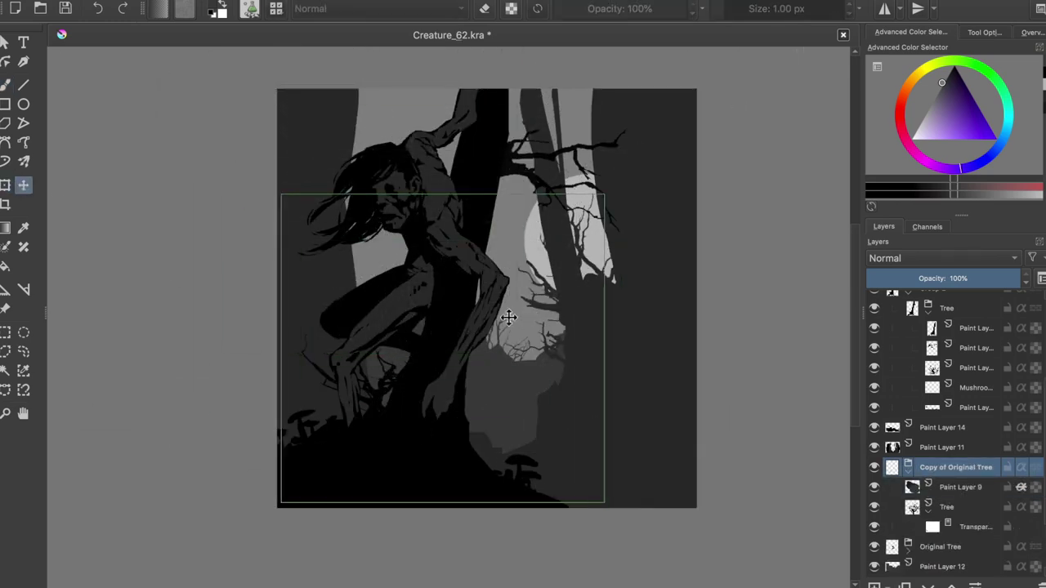
left_click_drag(470, 336, 625, 208)
key("b")
key("m")
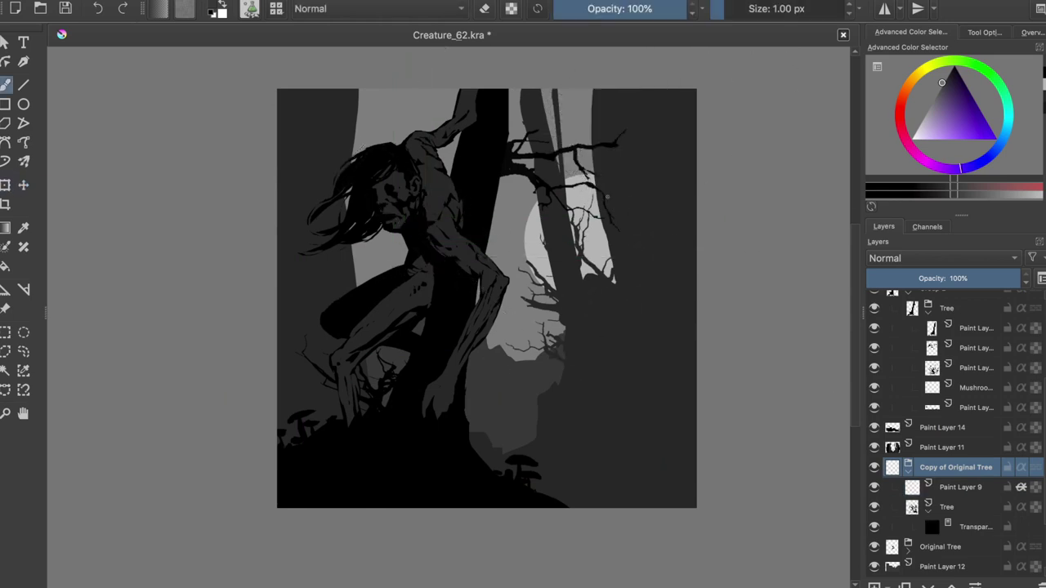
key("m")
key("t")
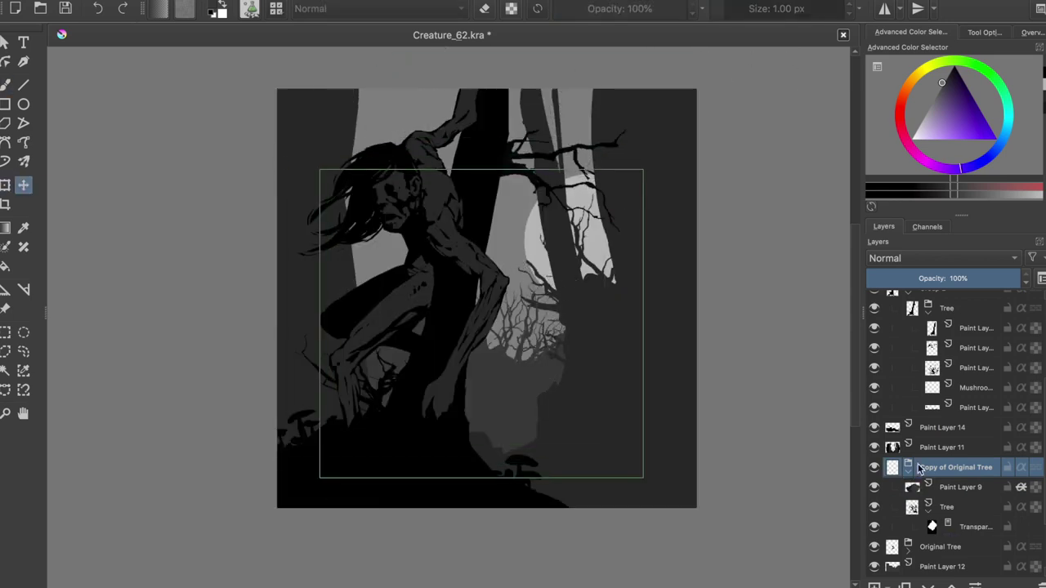
left_click_drag(940, 468, 940, 562)
left_click_drag(556, 384, 450, 337)
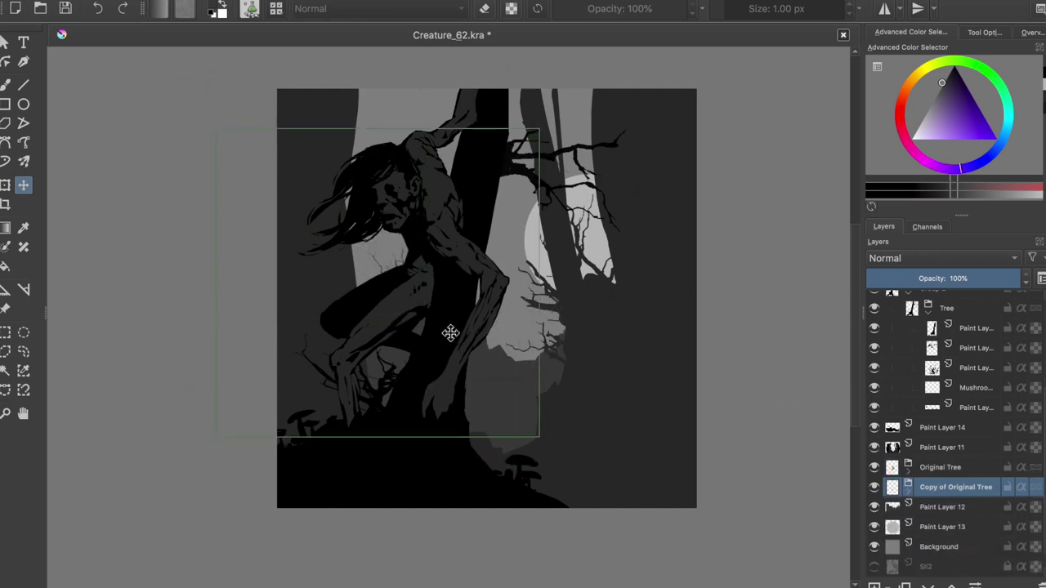
key("ctrl+z")
key("ctrl+z")
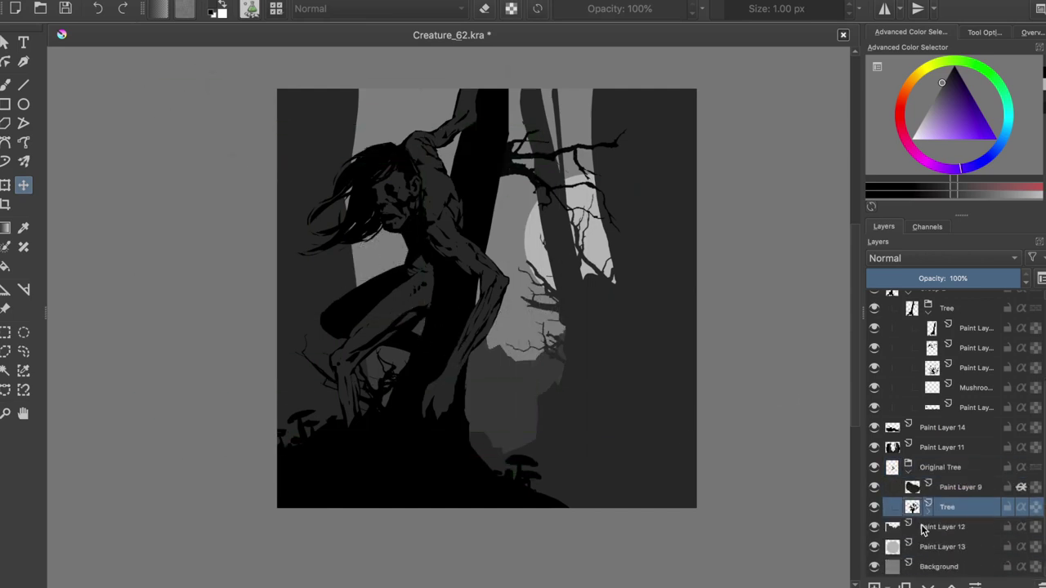
Add a clone layer of Original Tree above Paint Layer 11 and shift it left
left_click(886, 586)
left_click(948, 401)
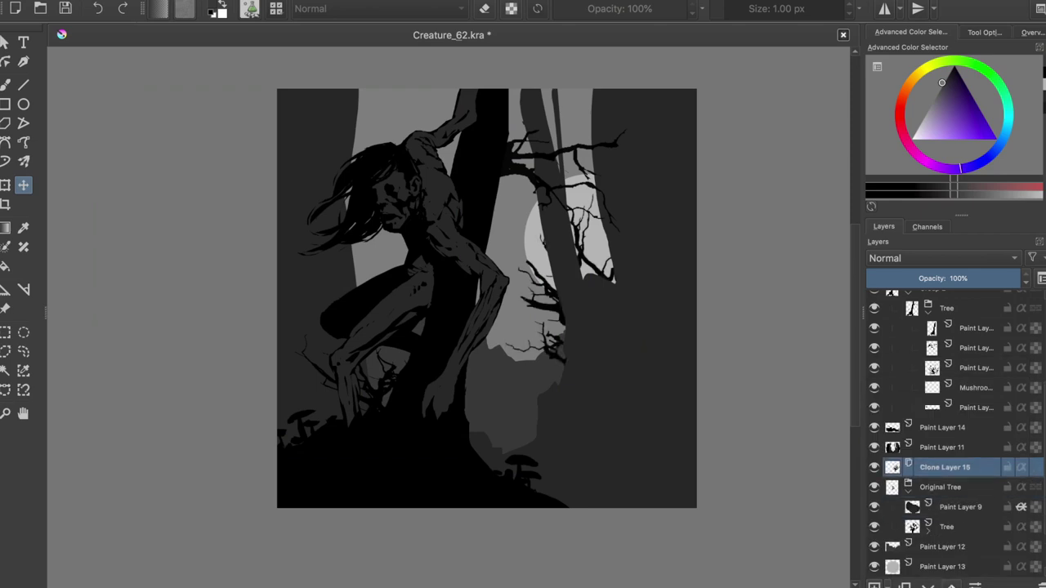
left_click_drag(937, 467, 940, 443)
left_click_drag(572, 303, 317, 365)
key("ctrl+t")
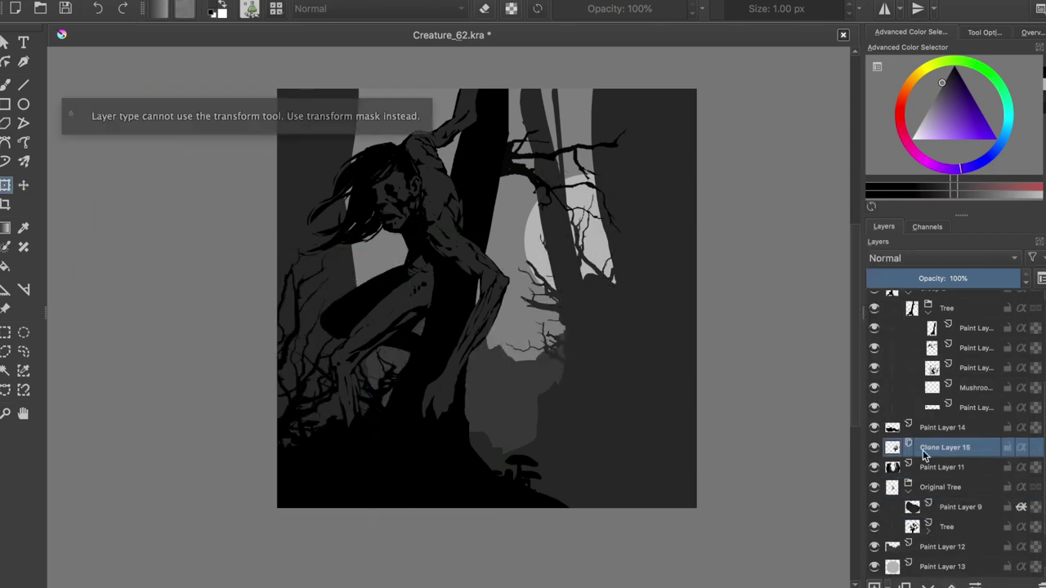
Duplicate the Tree layer, move the copy to lower right, and flip it upside down
left_click(947, 507)
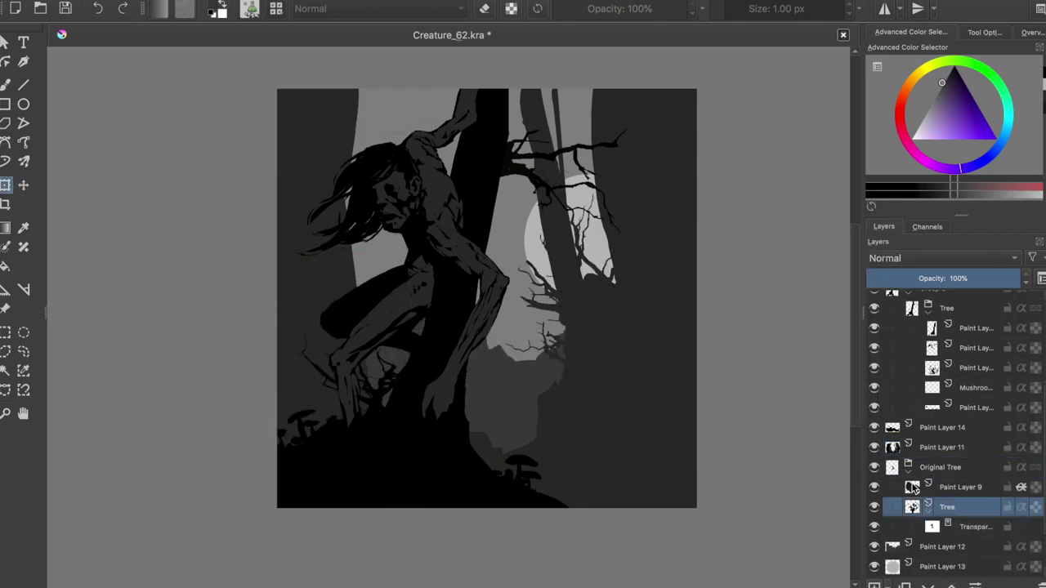
key("ctrl+j")
key("t")
mouse_move(362, 346)
left_mouse_down()
mouse_move(693, 504)
mouse_move(637, 490)
left_mouse_up()
key("ctrl+t")
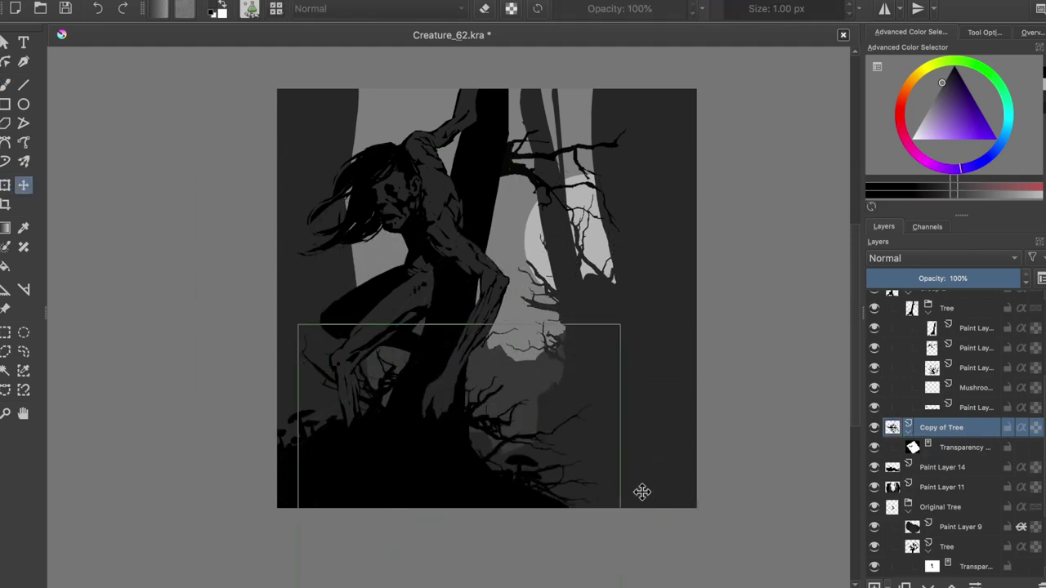
Remove the copy's transparency mask and move its bare branches into the top-left corner
right_click(952, 448)
left_click(825, 471)
right_click(964, 448)
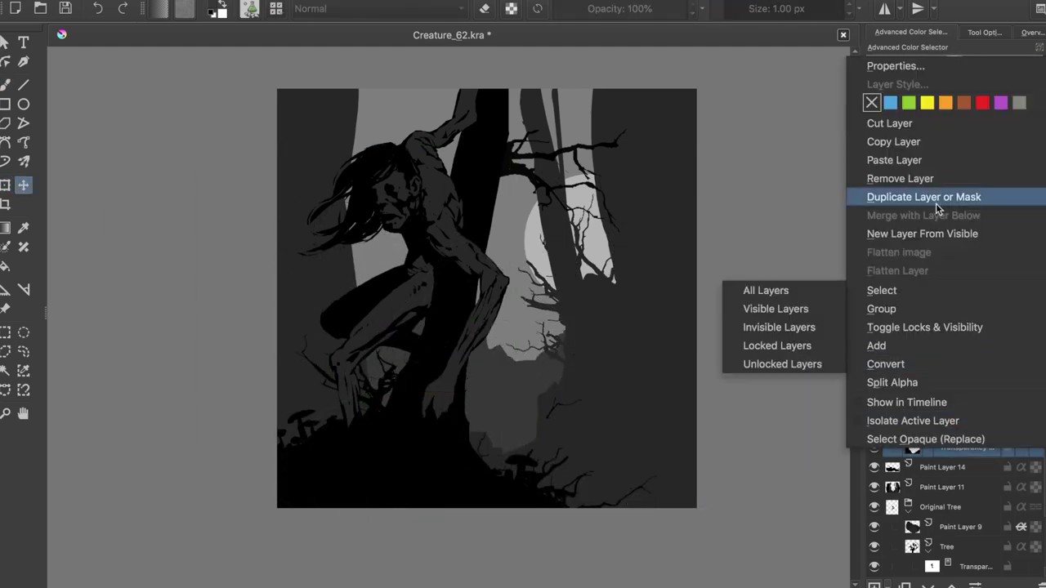
left_click(910, 178)
mouse_move(602, 460)
left_mouse_down()
mouse_move(315, 312)
mouse_move(299, 93)
left_mouse_up()
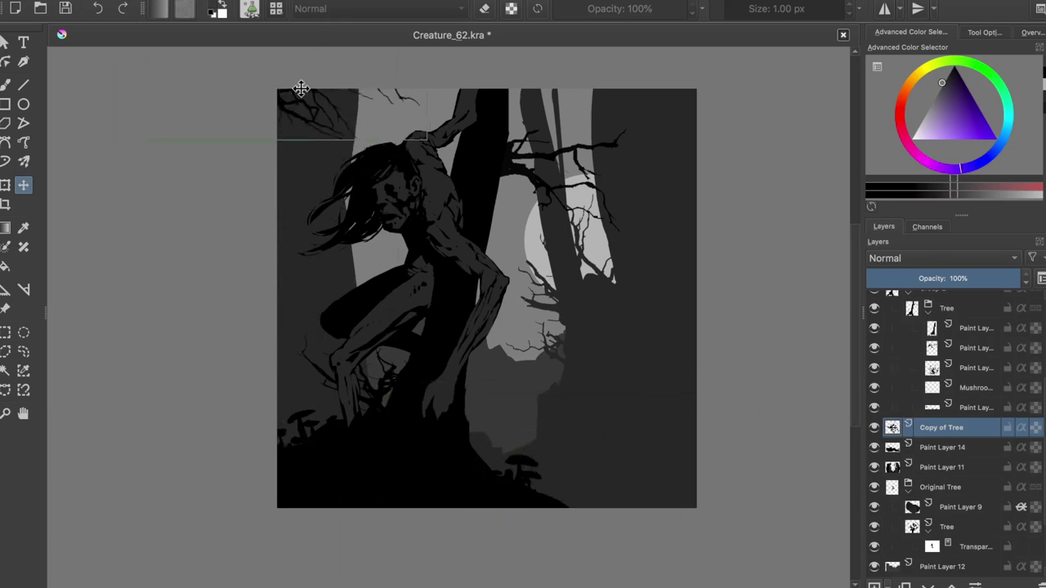
key("b")
key("m")
key("m")
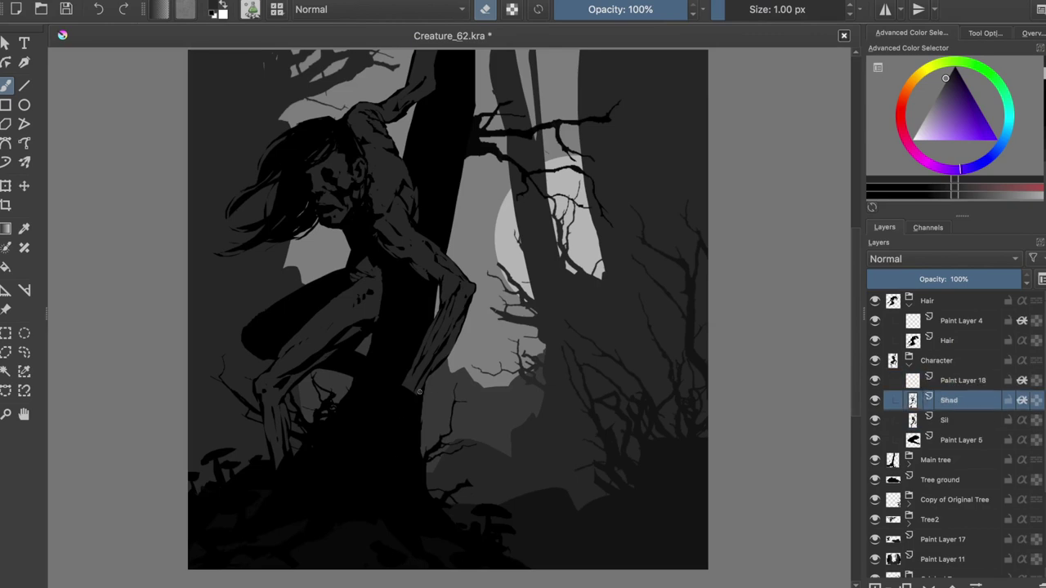
Delete the unused Paint Layer 18 from the Character group
left_click(963, 380)
key("shift+Delete")
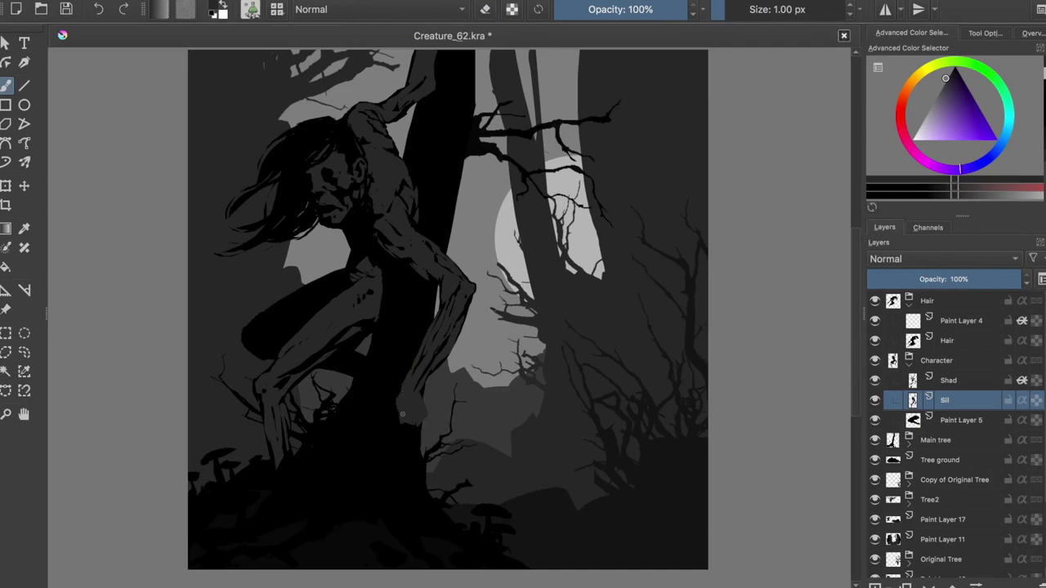
key("e")
key("e")
key("e")
key("e")
key("e")
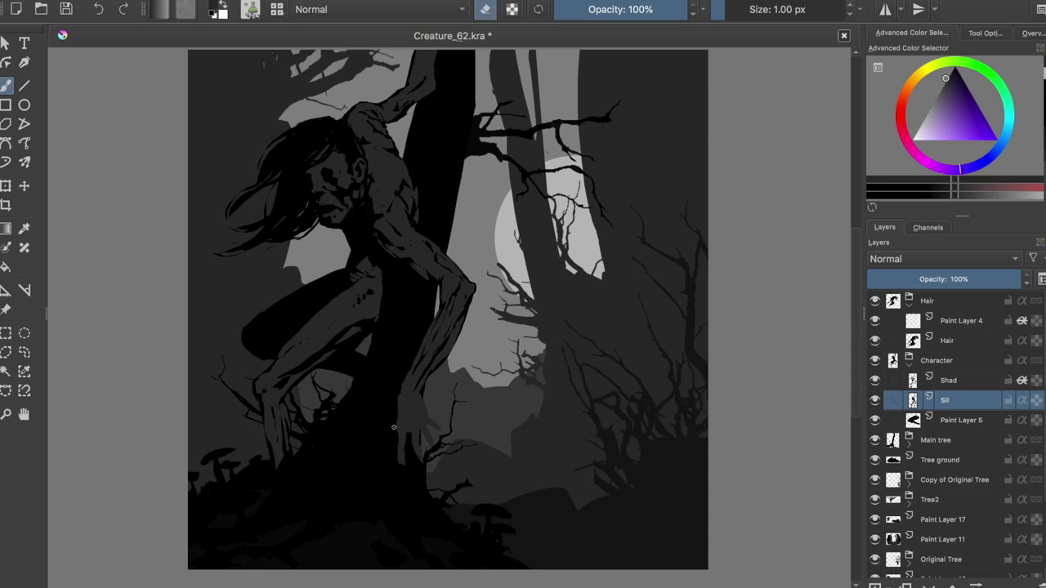
Try transforming the whole Character group, toggle eraser mode, and check the mirrored view
left_click(937, 360)
key("ctrl+t")
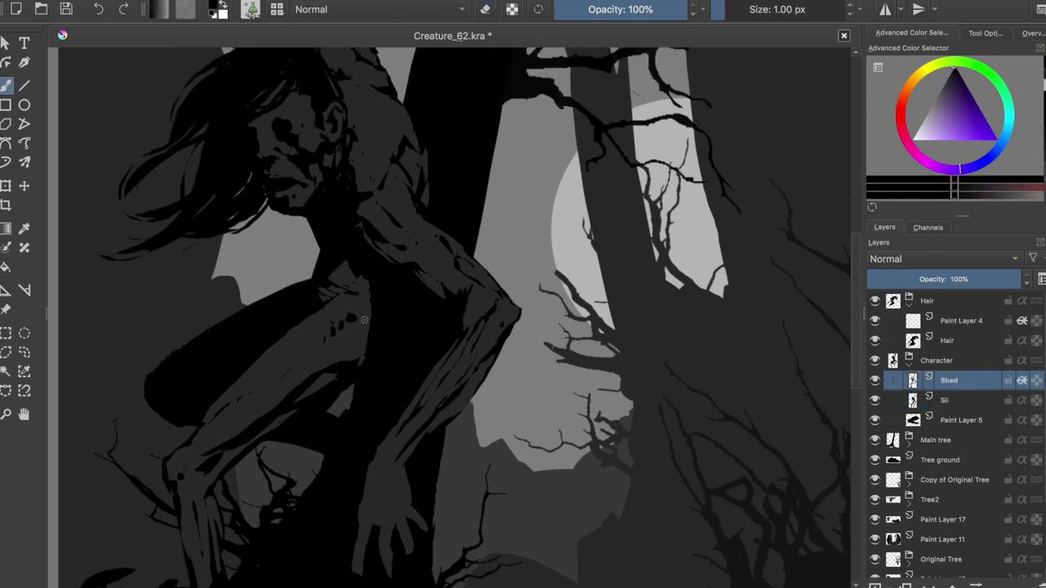
scroll(364, 319, "down", 1)
key("e")
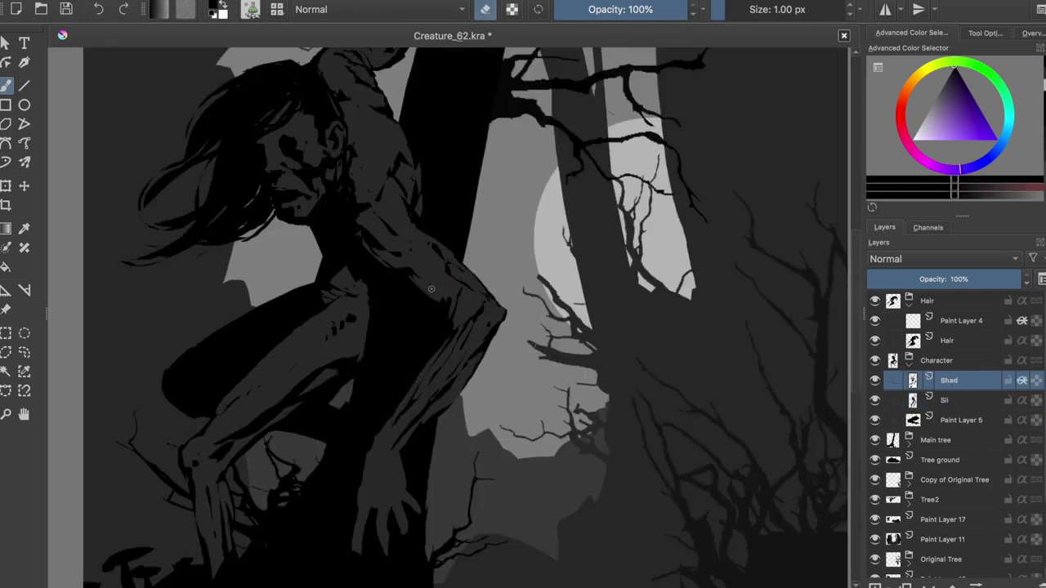
key("e")
key("e")
key("m")
key("m")
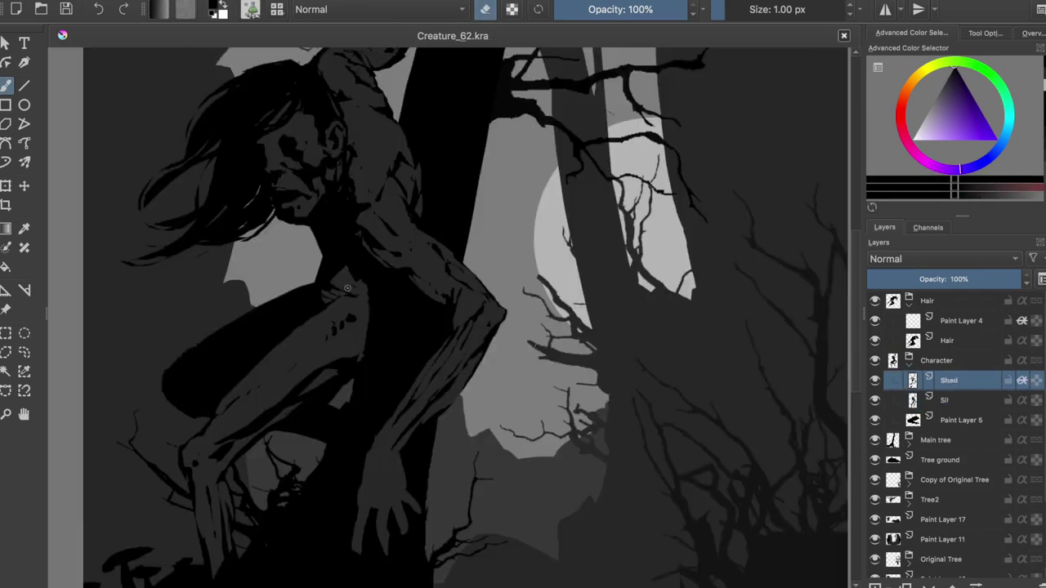
Lasso the creature's lower hand on the Sil layer and rotate it to a new angle
left_click_drag(388, 371, 366, 432)
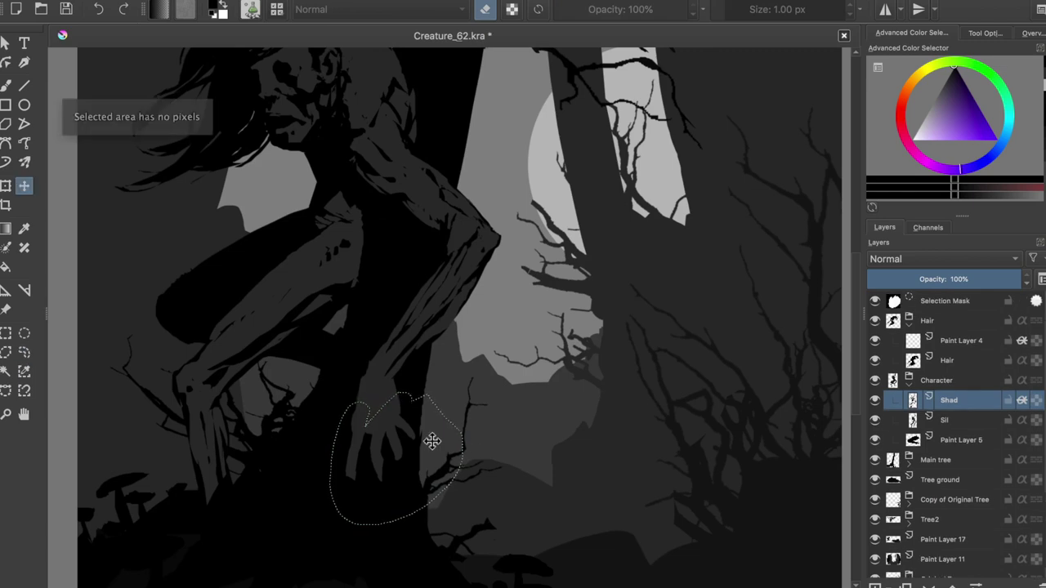
key("Page_Down")
key("ctrl+t")
left_click_drag(432, 363, 434, 432)
key("Return")
key("ctrl+shift+a")
key("b")
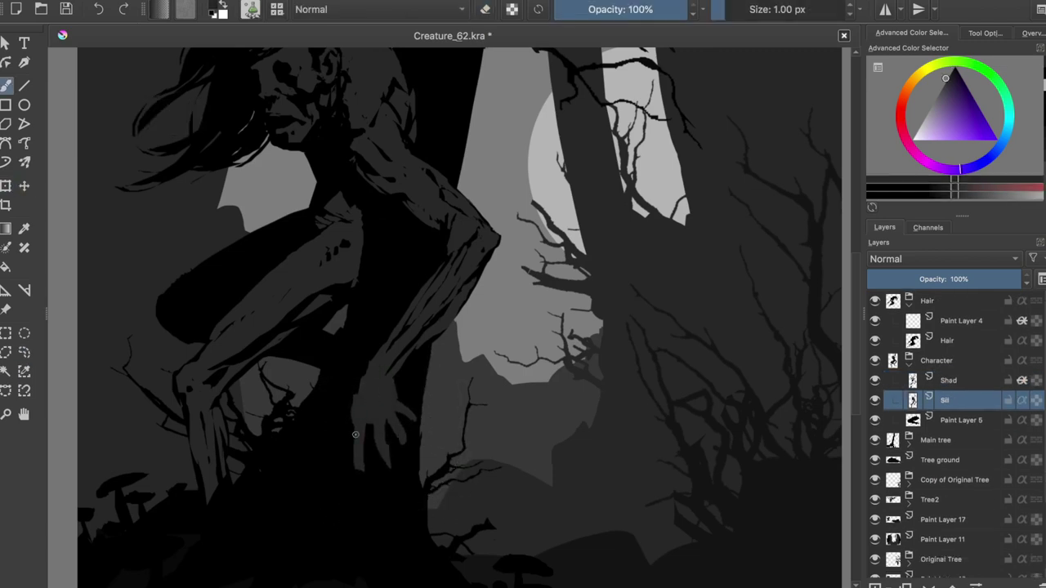
Repaint the hand's fingers with dark strokes, including the rightmost finger
left_click_drag(393, 431, 395, 469)
left_click_drag(358, 391, 353, 422)
left_click_drag(411, 405, 394, 445)
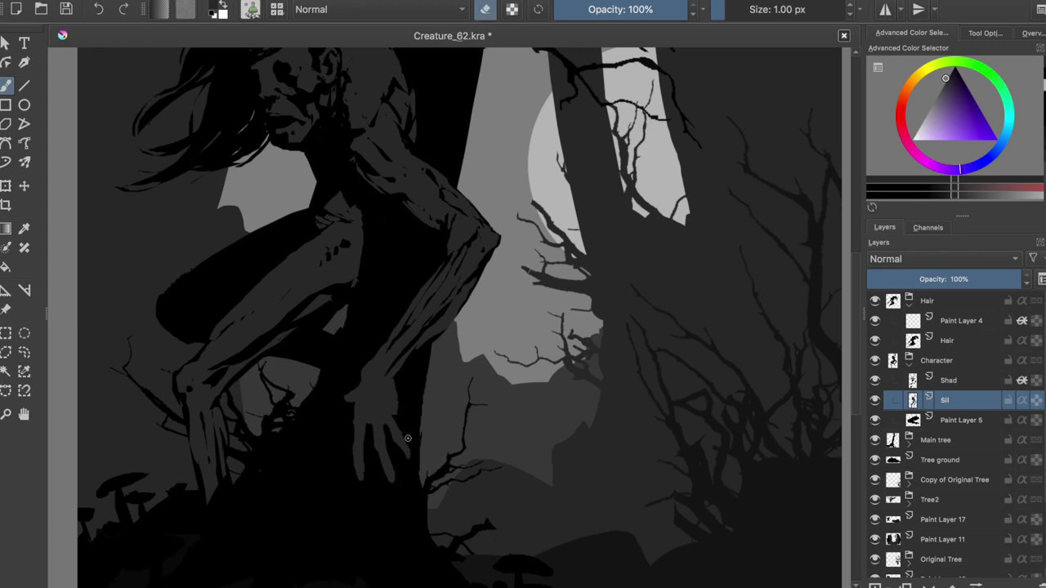
key("e")
key("e")
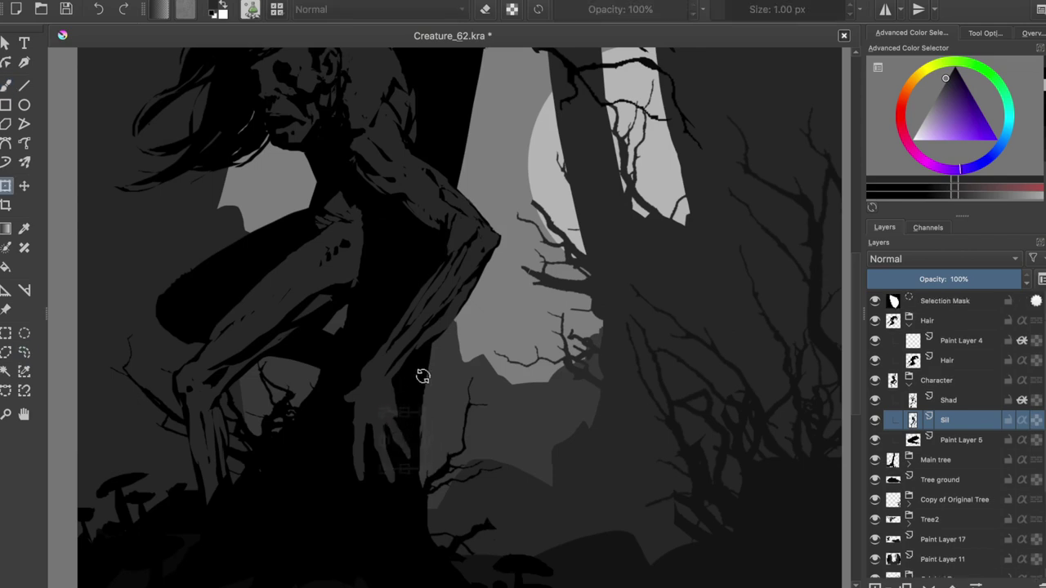
key("e")
key("e")
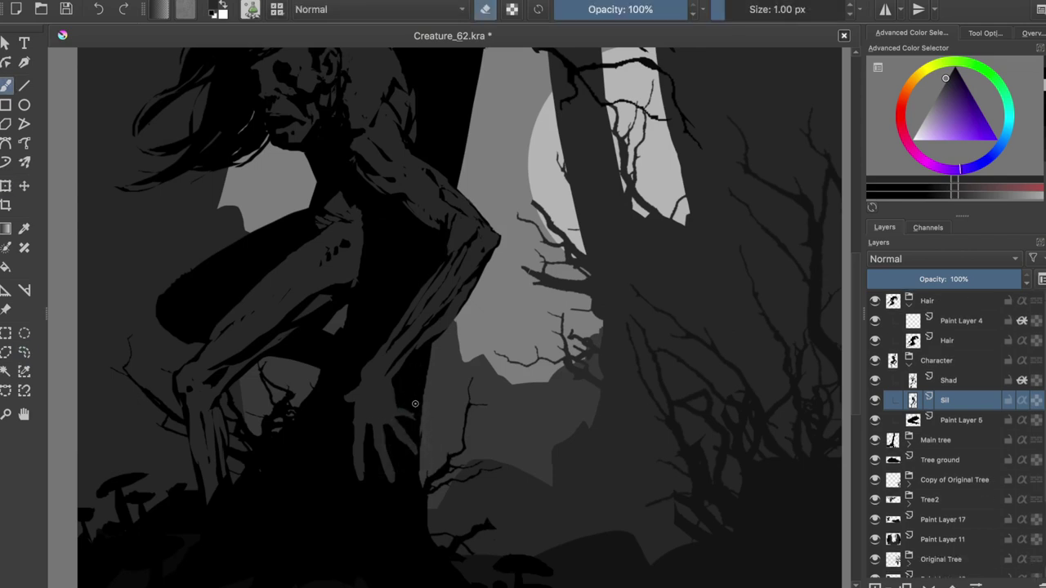
Check the drawing in mirrored view and save Creature_62.kra
key("m")
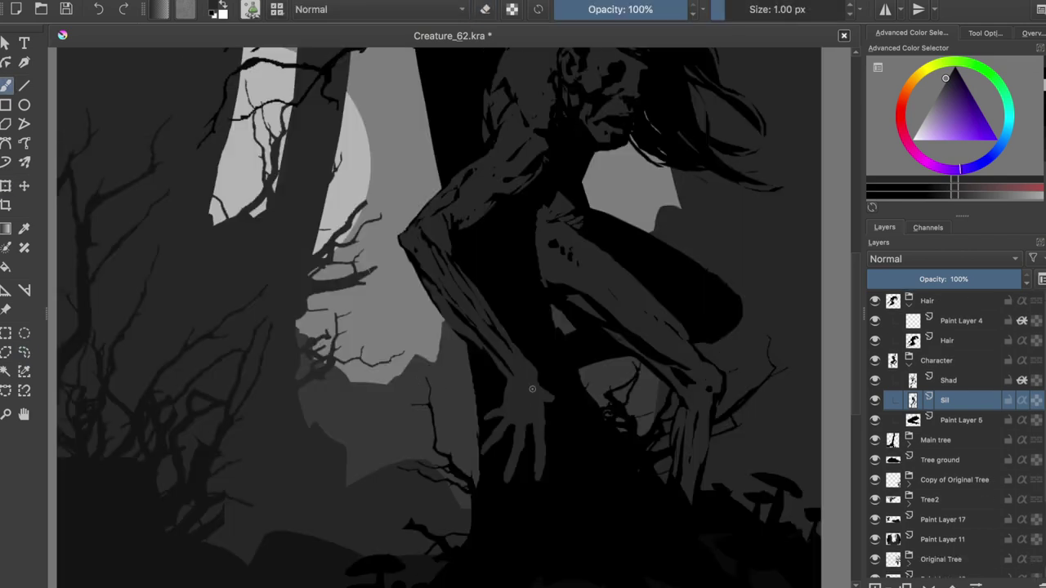
key("t")
key("m")
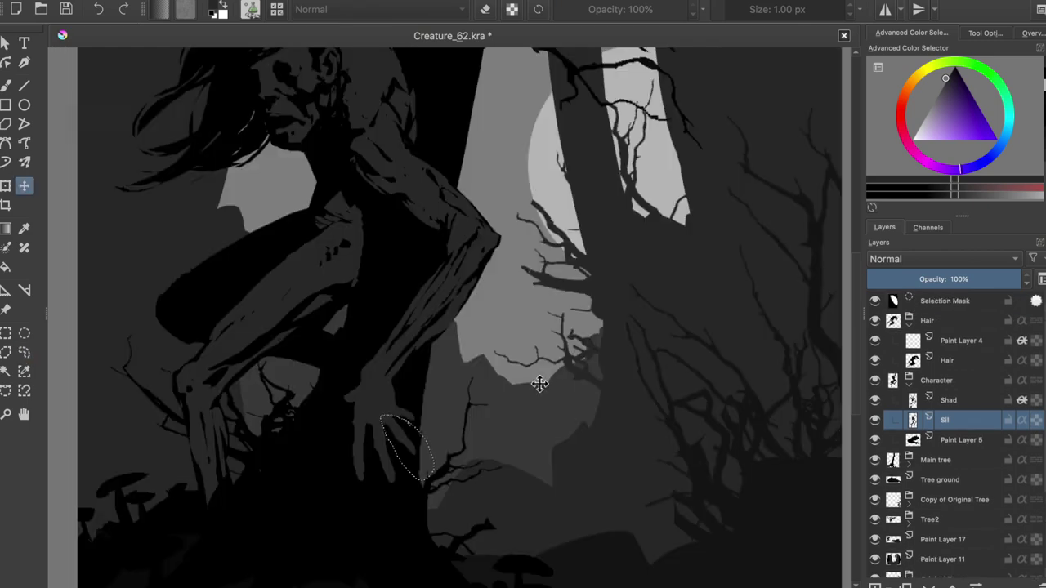
key("b")
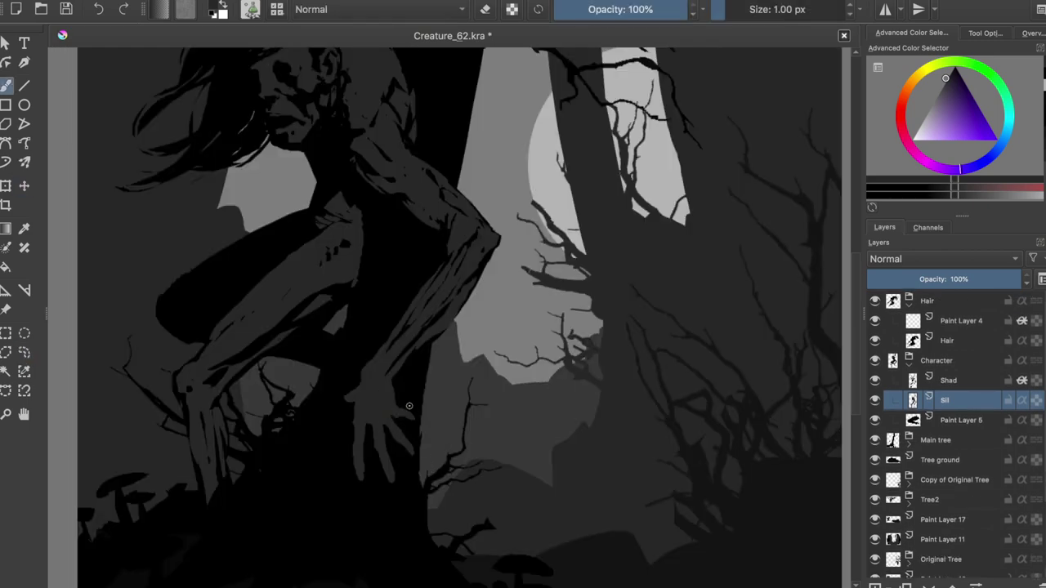
key("m")
key("m")
key("ctrl+s")
key("Page_Up")
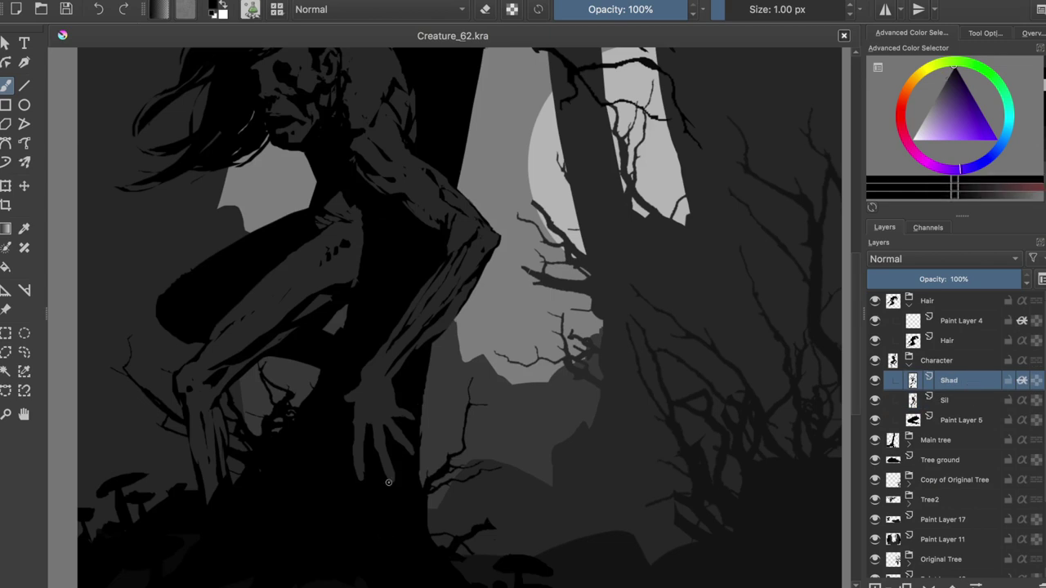
Paint a faint shading stroke on the creature's hand on the Shad layer, then reset colours to default
left_click_drag(365, 375, 376, 389)
key("e")
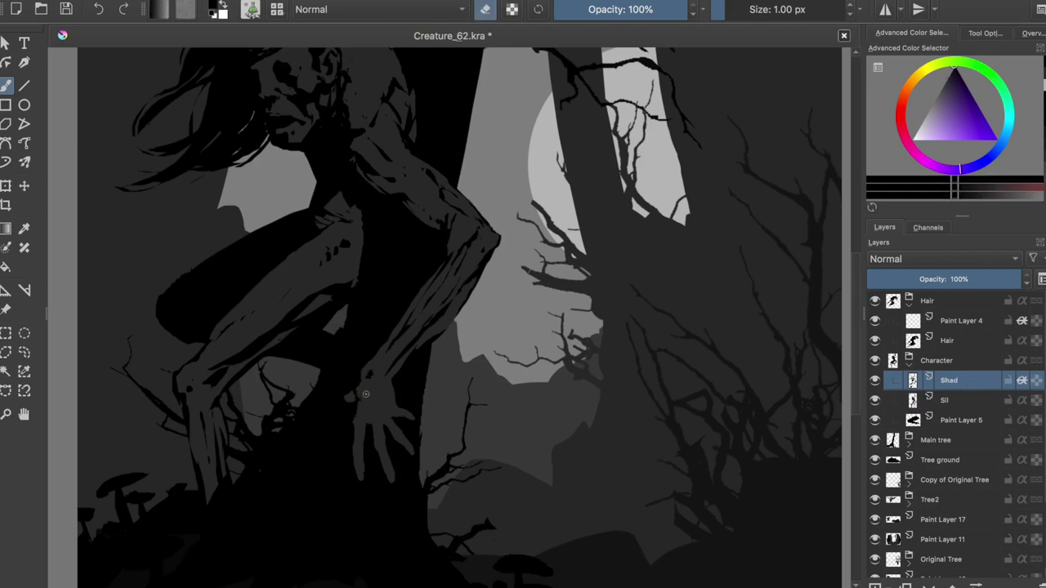
key("Page_Down")
key("Page_Up")
key("e")
key("d")
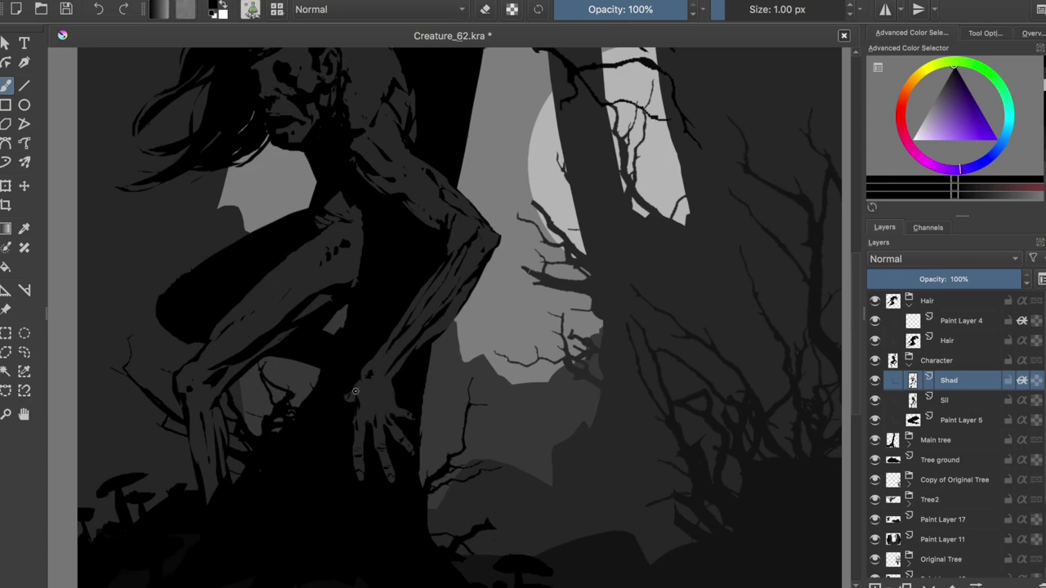
Swap to white and save Creature_62.kra, returning to the Shad layer
key("x")
key("Page_Down")
key("ctrl+s")
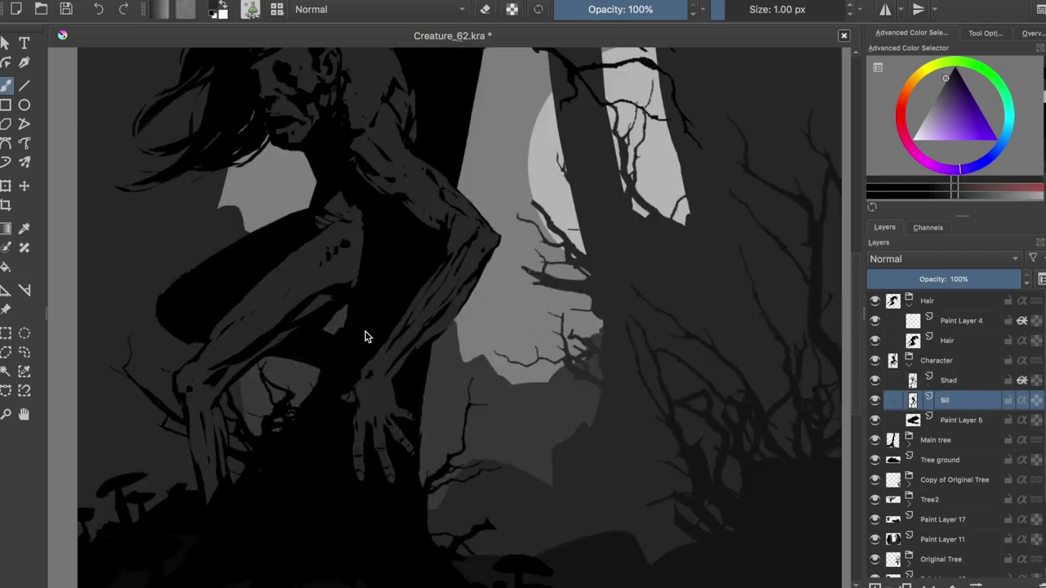
key("Page_Up")
Refine the light bony finger details, toggling eraser and mirroring the view to check them
key("m")
key("e")
key("x")
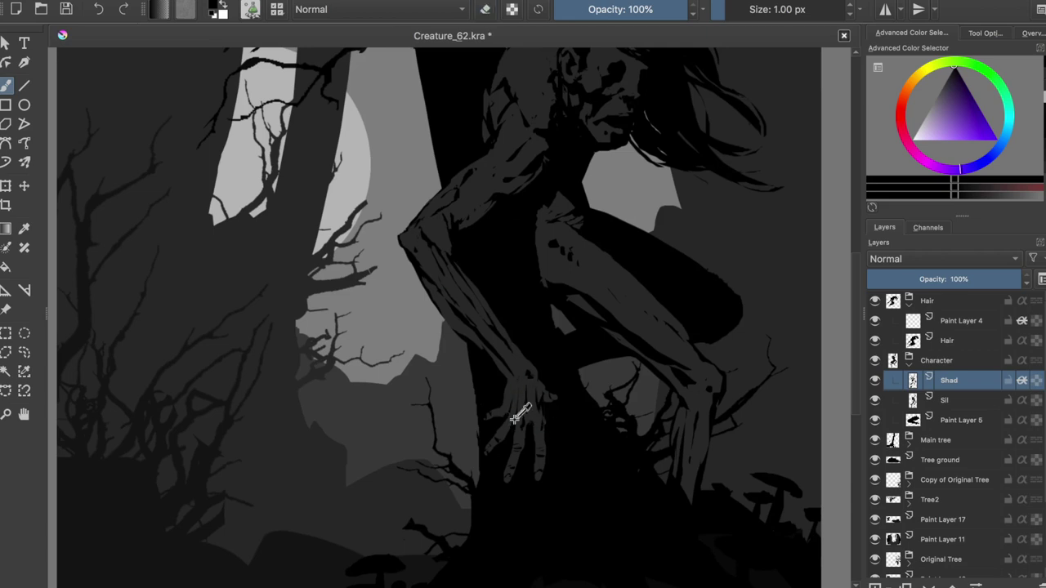
key("m")
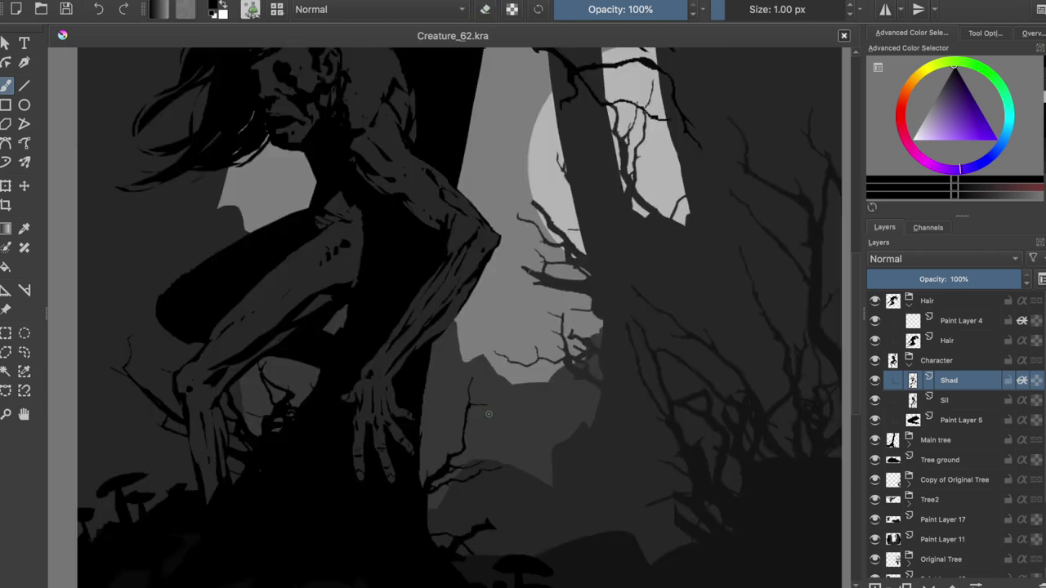
key("e")
key("e")
key("e")
key("e")
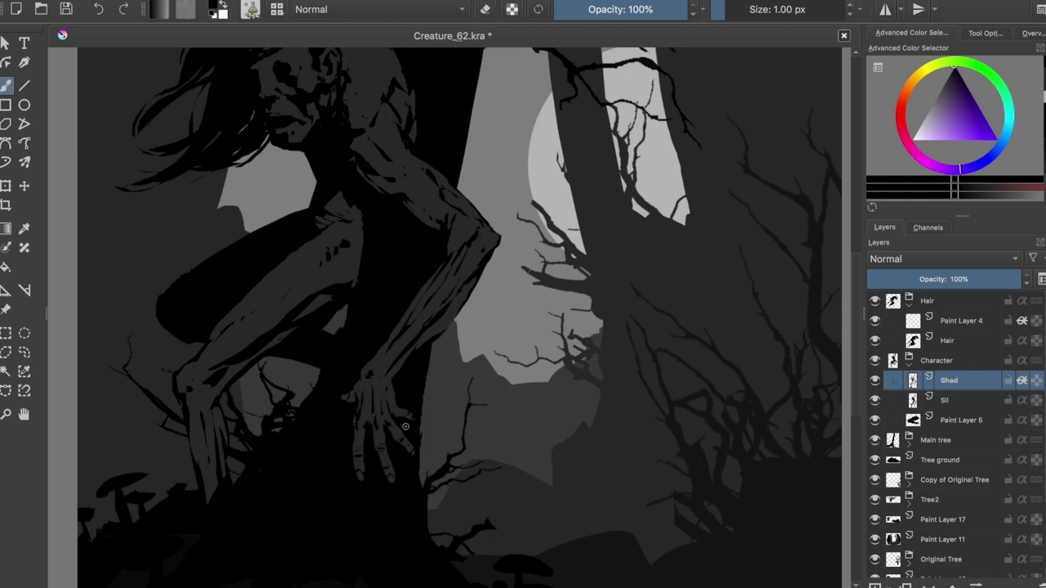
key("e")
key("e")
key("m")
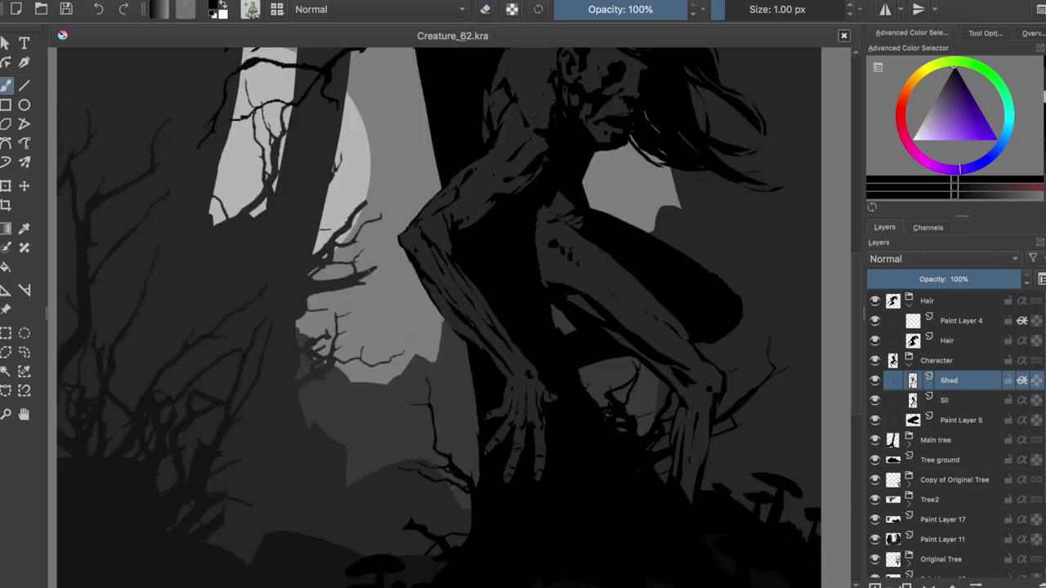